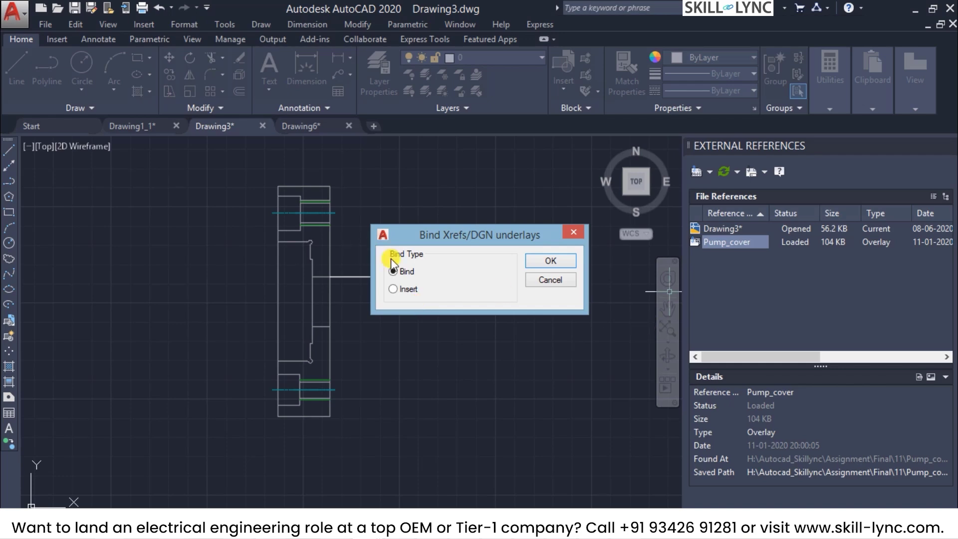
Bind the Pump_cover external reference into the drawing using the Bind type.
{"action": "mouse_move", "coordinate": [450, 270]}
{"action": "left_click", "coordinate": [550, 261]}
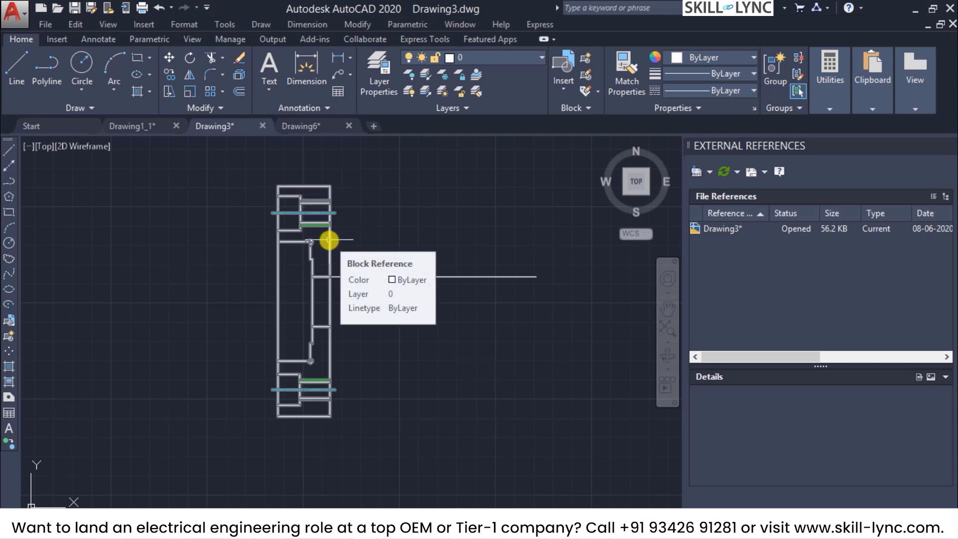
Open the definition of the bound Pump_cover block, return to the drawing and inspect the block by selecting it.
{"action": "left_click", "coordinate": [329, 240]}
{"action": "double_click", "coordinate": [329, 240]}
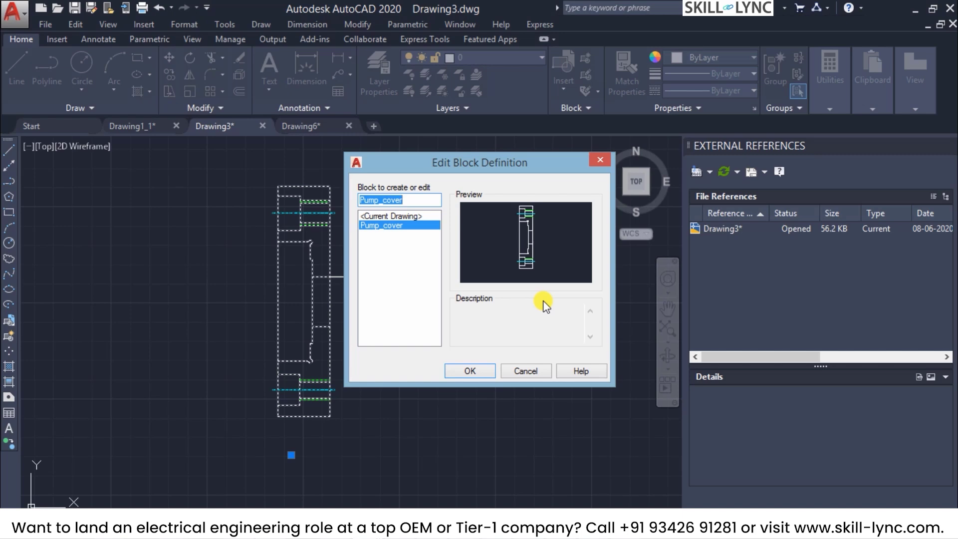
{"action": "left_click", "coordinate": [479, 370]}
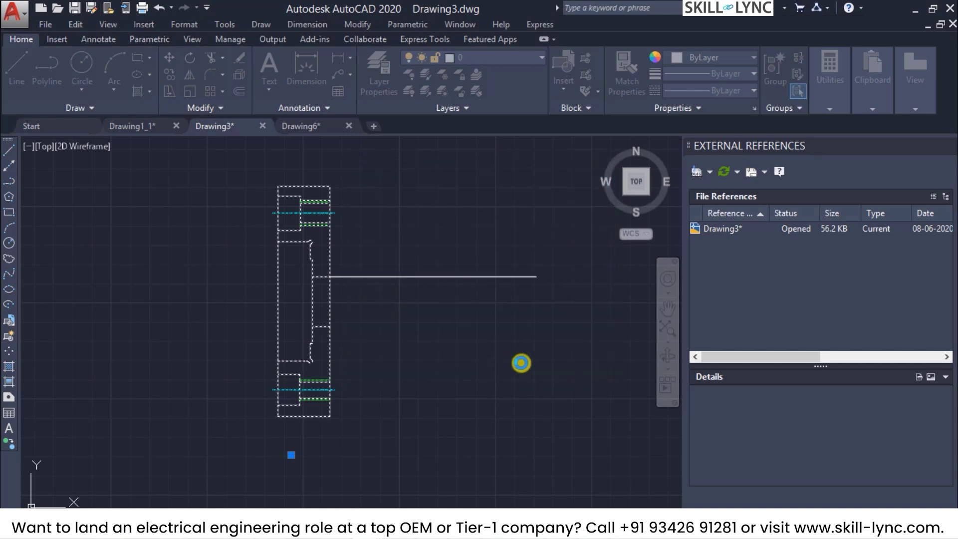
{"action": "left_click", "coordinate": [565, 285]}
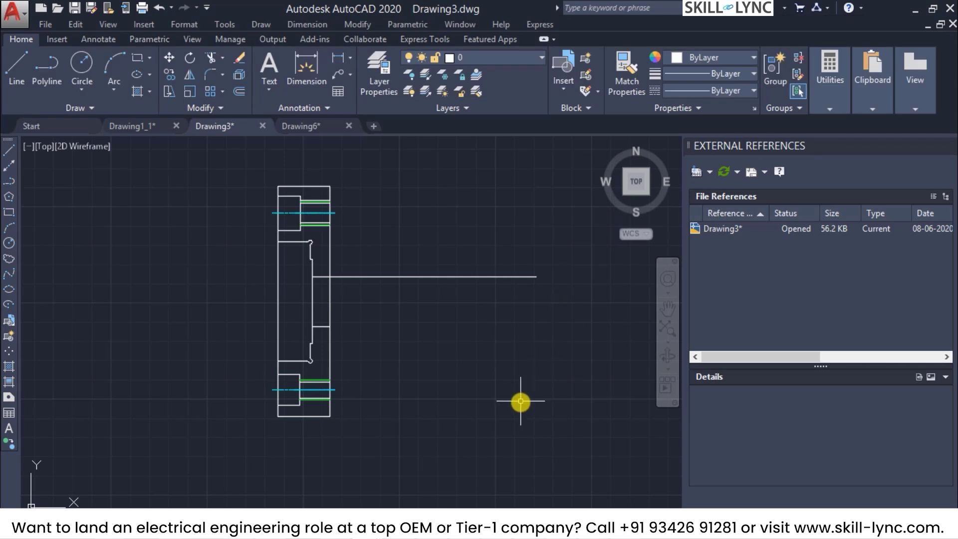
{"action": "left_click", "coordinate": [327, 321]}
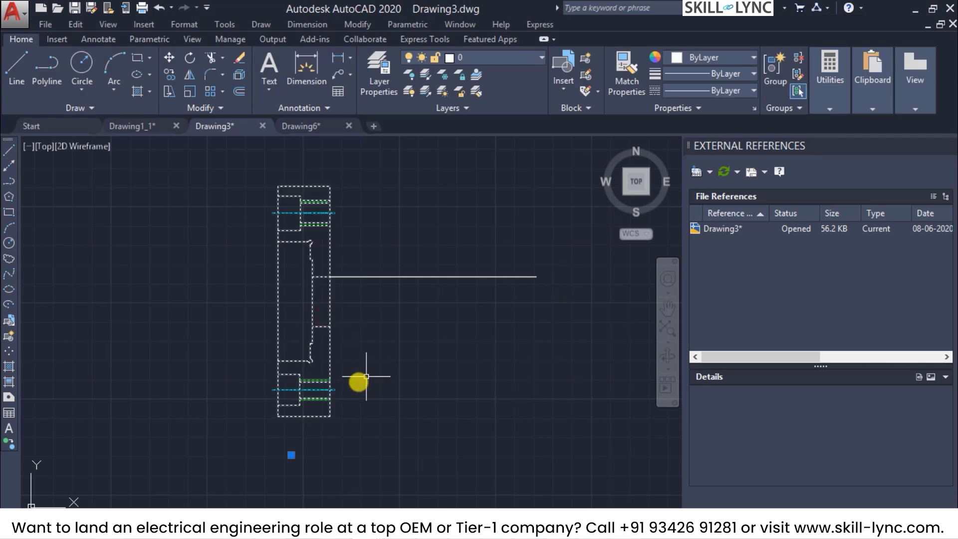
{"action": "key", "text": "Escape"}
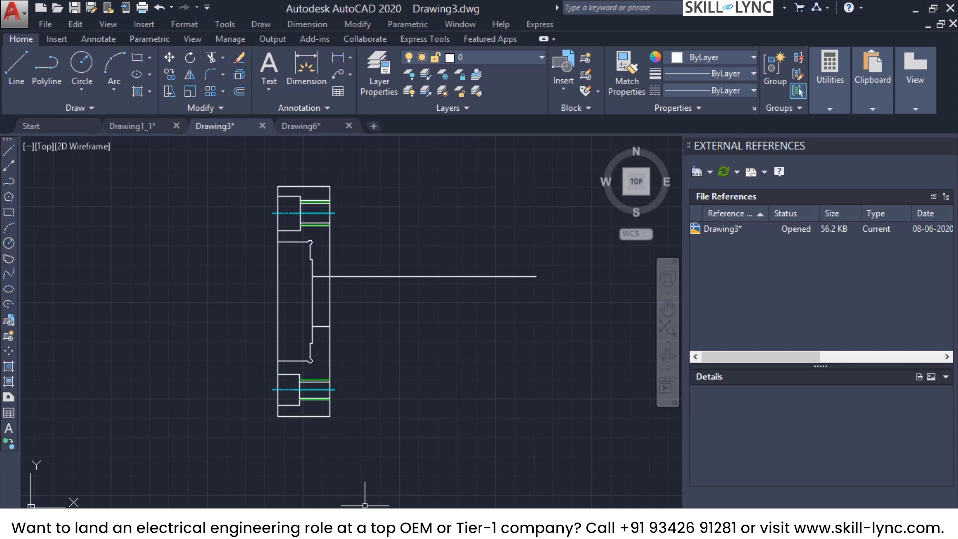
Consult Gear_Pump_Subassy.pdf in Foxit Reader, and attach Wheel_casing to the AutoCAD drawing as an overlay reference left of the pump cover.
{"action": "left_click", "coordinate": [365, 529]}
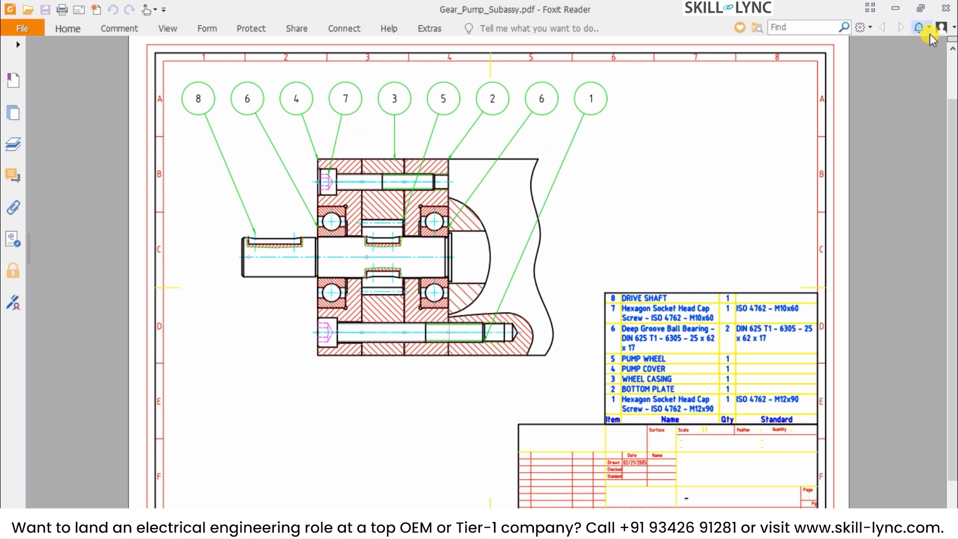
{"action": "left_click", "coordinate": [896, 7]}
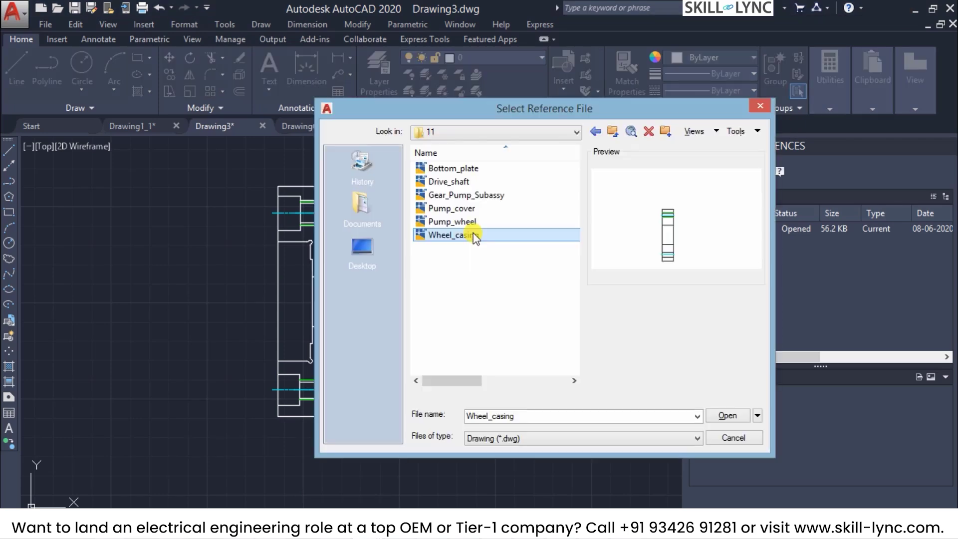
{"action": "double_click", "coordinate": [472, 232]}
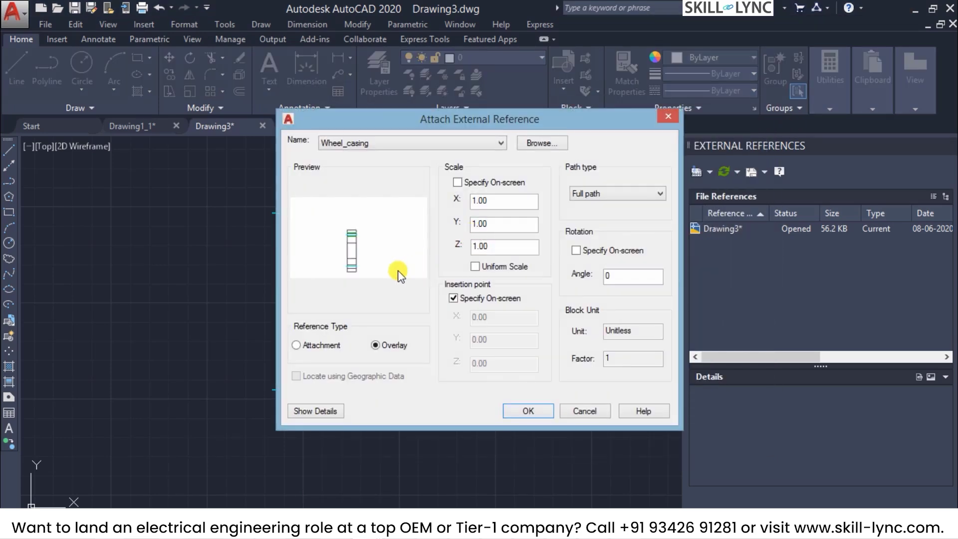
{"action": "left_click", "coordinate": [506, 413]}
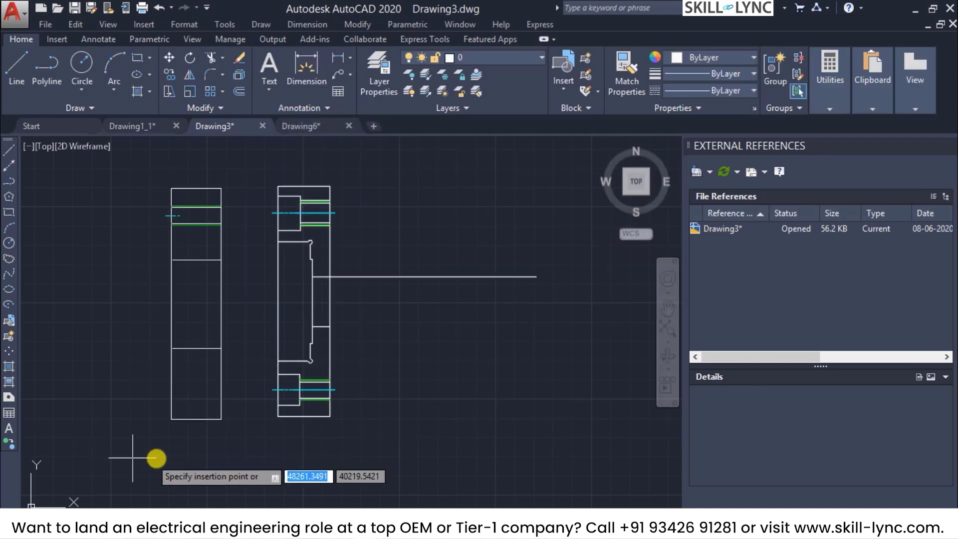
{"action": "left_click", "coordinate": [156, 455]}
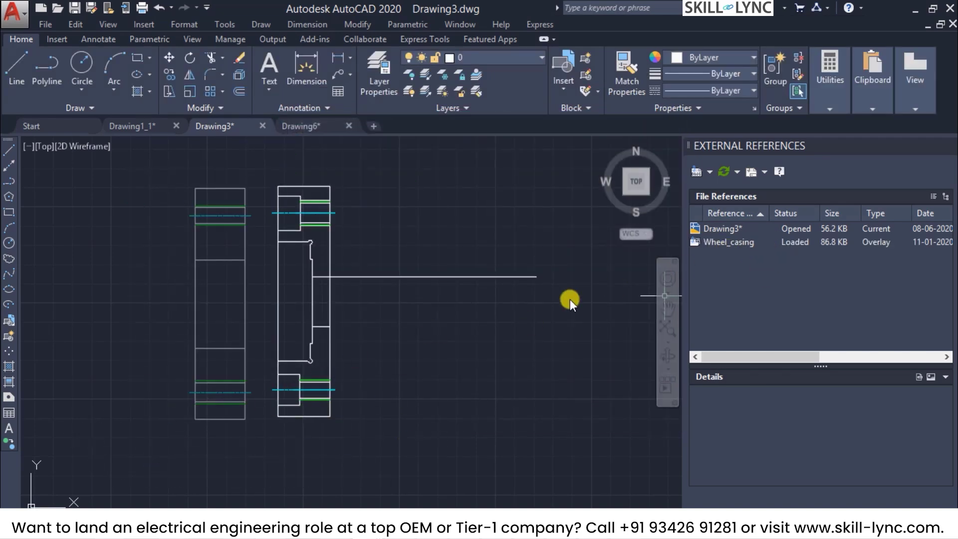
Run the XBIND command and expand the Wheel_casing reference to list its named object categories.
{"action": "right_click", "coordinate": [746, 243]}
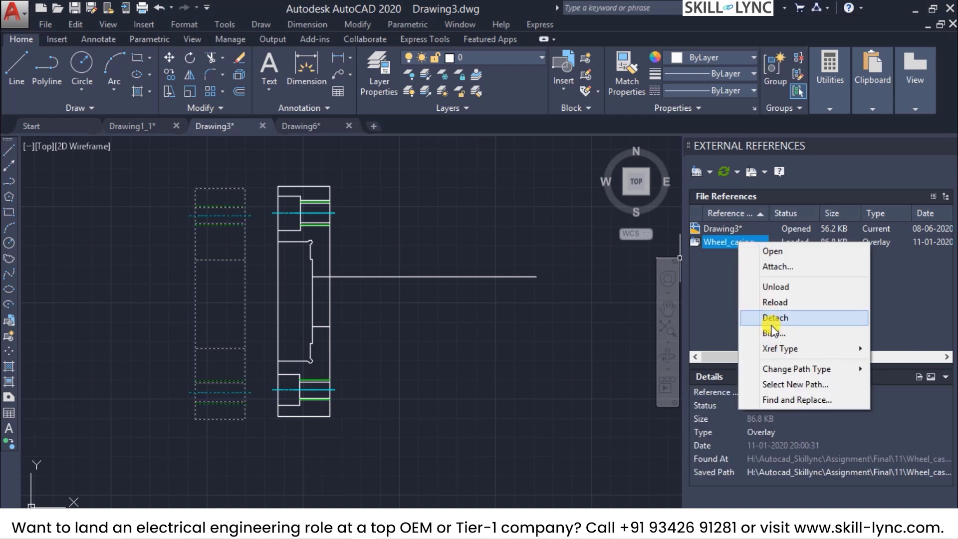
{"action": "left_click", "coordinate": [546, 352]}
{"action": "type", "text": "XBIND"}
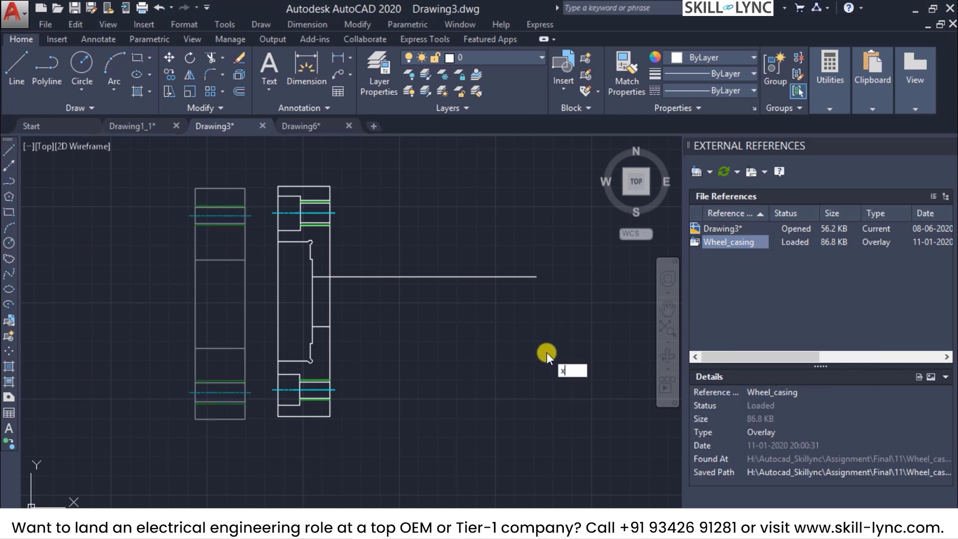
{"action": "key", "text": "Return"}
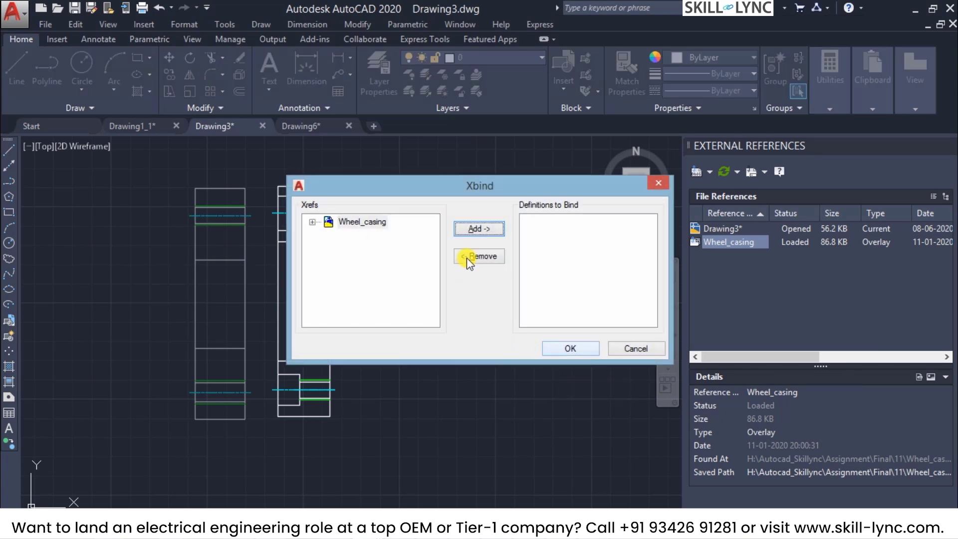
{"action": "left_click_drag", "start_coordinate": [467, 187], "coordinate": [422, 187]}
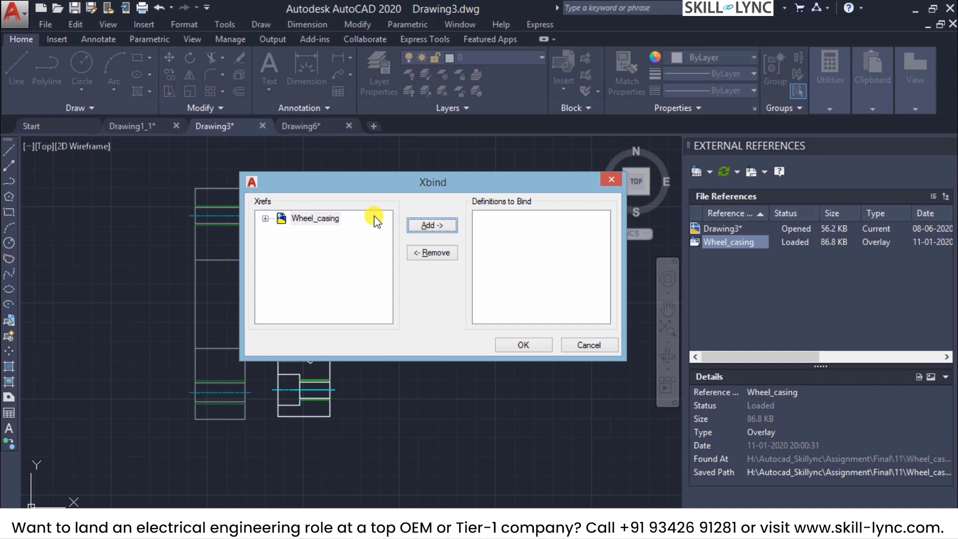
{"action": "left_click", "coordinate": [265, 218]}
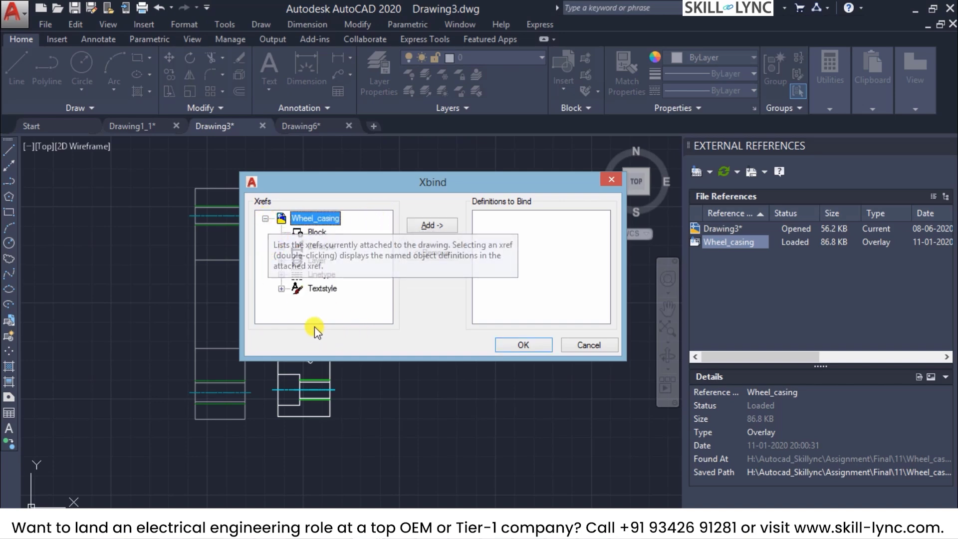
Examine the block, dimension style, layer, linetype and text style definitions available in the Wheel_casing reference.
{"action": "left_click", "coordinate": [281, 288]}
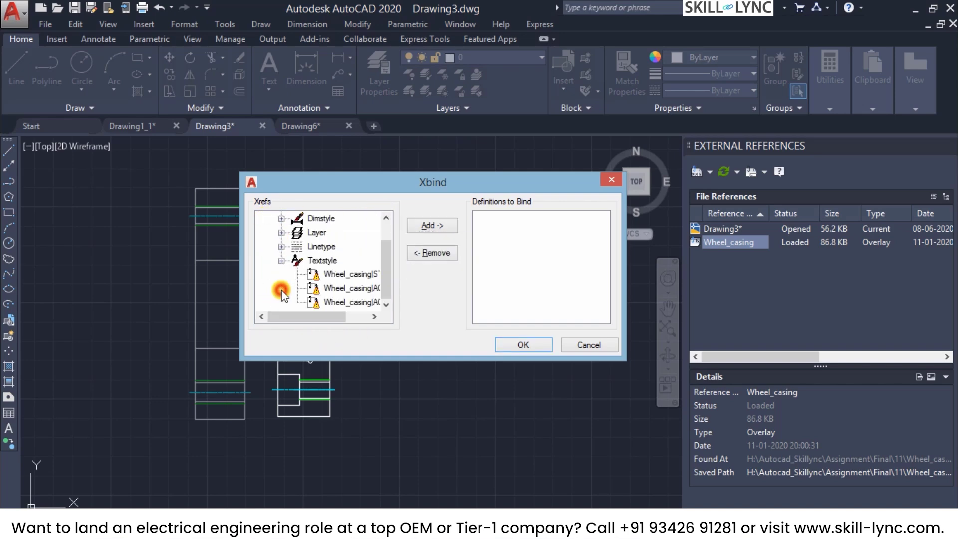
{"action": "left_click", "coordinate": [281, 246]}
{"action": "scroll", "coordinate": [279, 240], "scroll_direction": "up", "scroll_amount": 1}
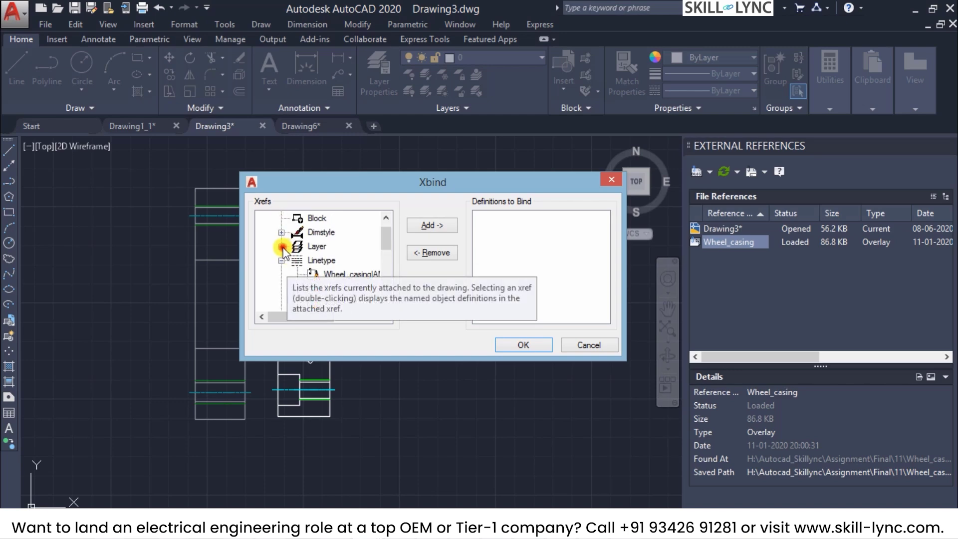
{"action": "left_click", "coordinate": [281, 246]}
{"action": "left_click", "coordinate": [281, 232]}
{"action": "scroll", "coordinate": [289, 242], "scroll_direction": "up", "scroll_amount": 1}
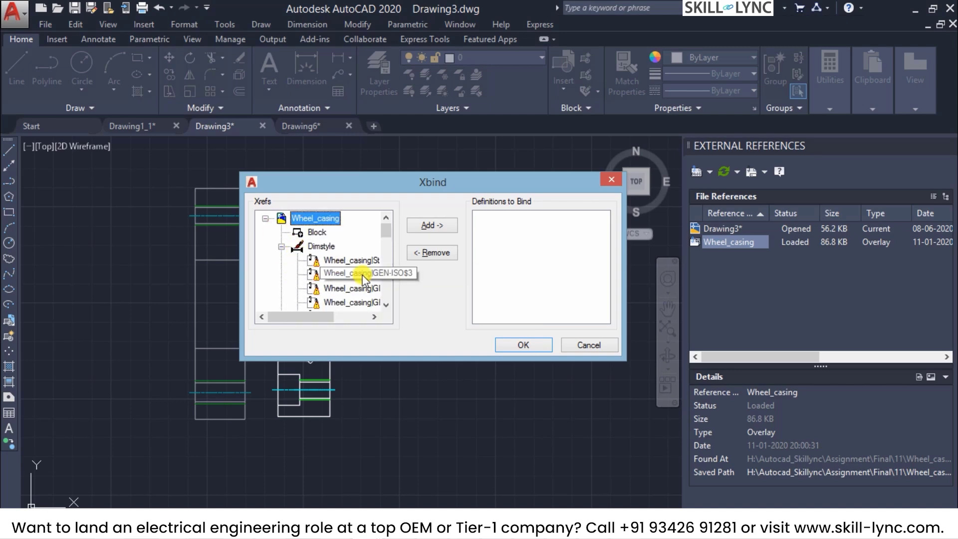
{"action": "left_click", "coordinate": [318, 232]}
{"action": "left_click", "coordinate": [281, 245]}
{"action": "left_click", "coordinate": [280, 260]}
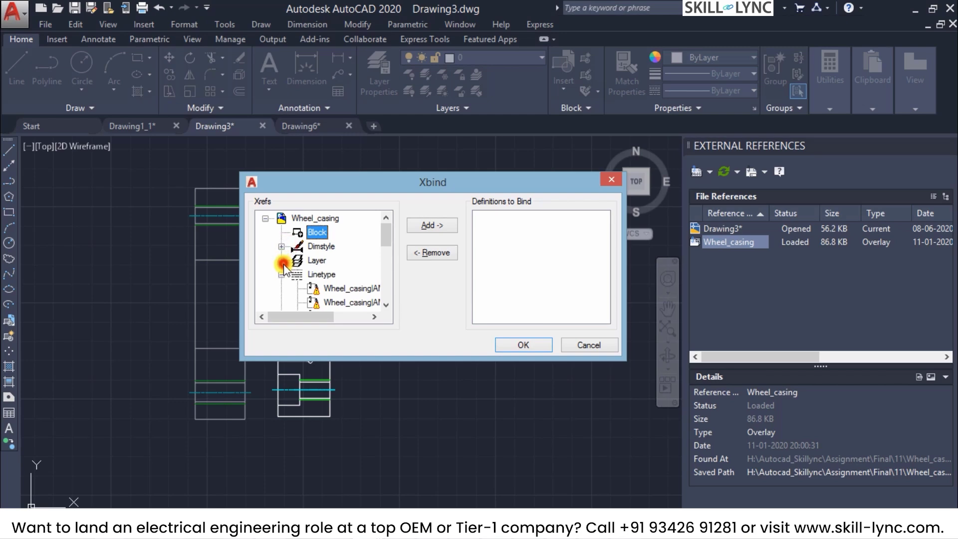
{"action": "left_click", "coordinate": [281, 274]}
{"action": "left_click", "coordinate": [280, 288]}
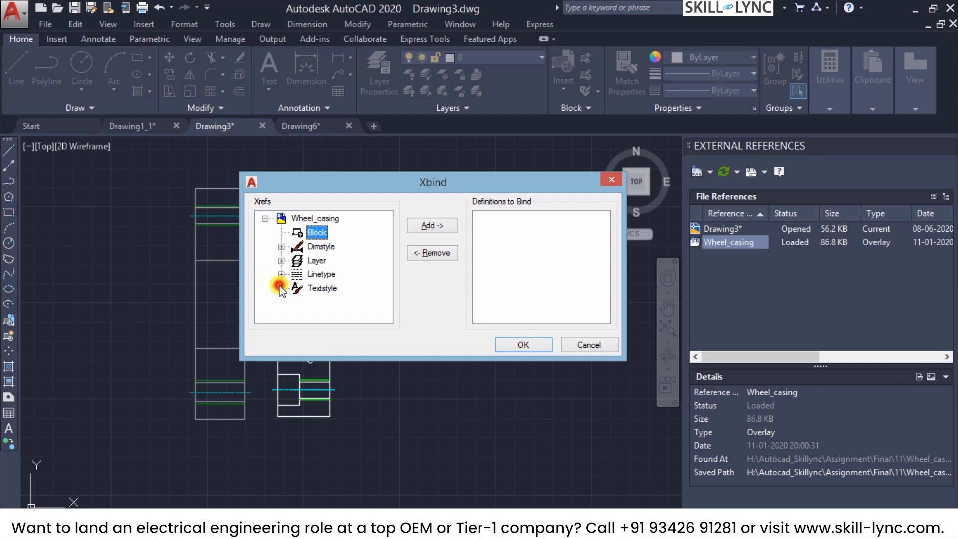
Try to add the whole Wheel_casing reference and its Block and Dimstyle categories to the definitions to bind.
{"action": "left_click", "coordinate": [432, 225]}
{"action": "left_click", "coordinate": [426, 229]}
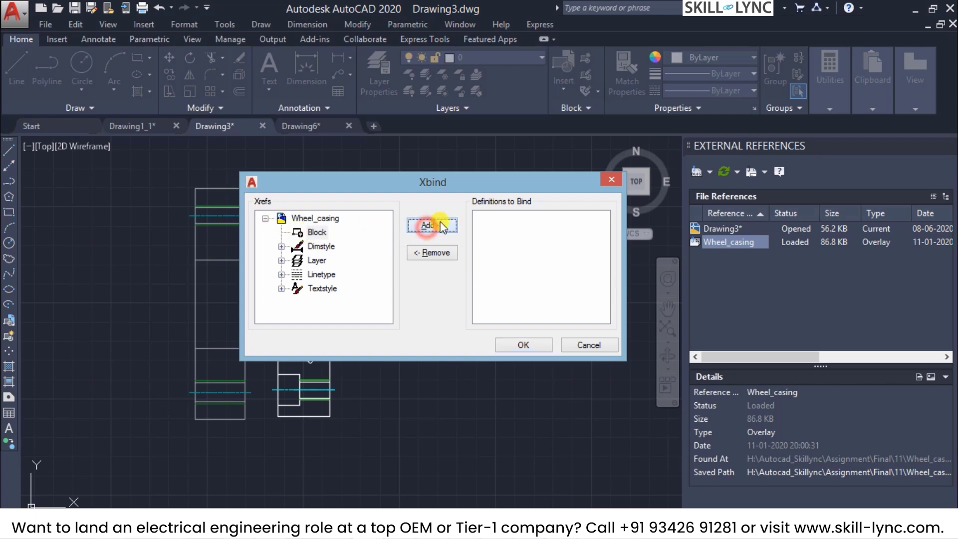
{"action": "left_click", "coordinate": [325, 215]}
{"action": "left_click", "coordinate": [421, 225]}
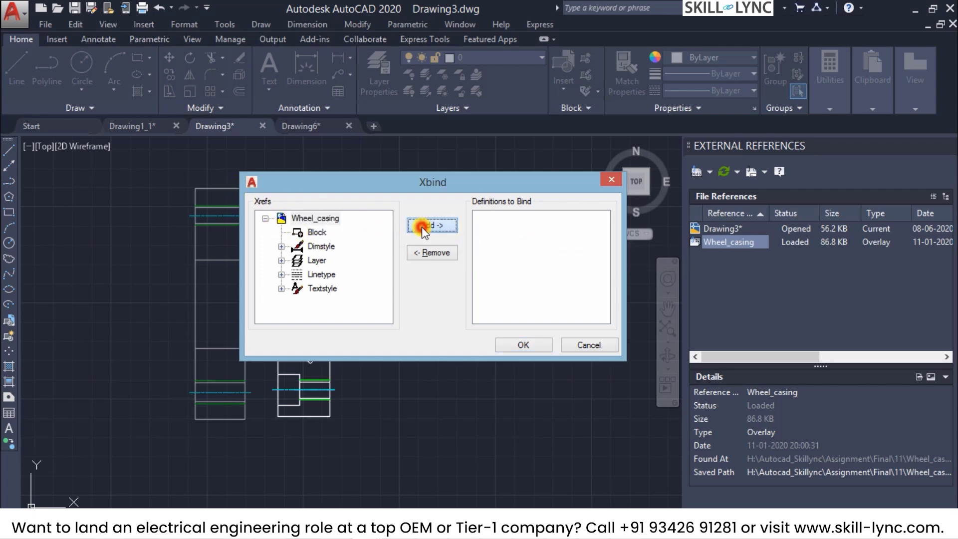
{"action": "left_click", "coordinate": [322, 233]}
{"action": "left_click", "coordinate": [416, 226]}
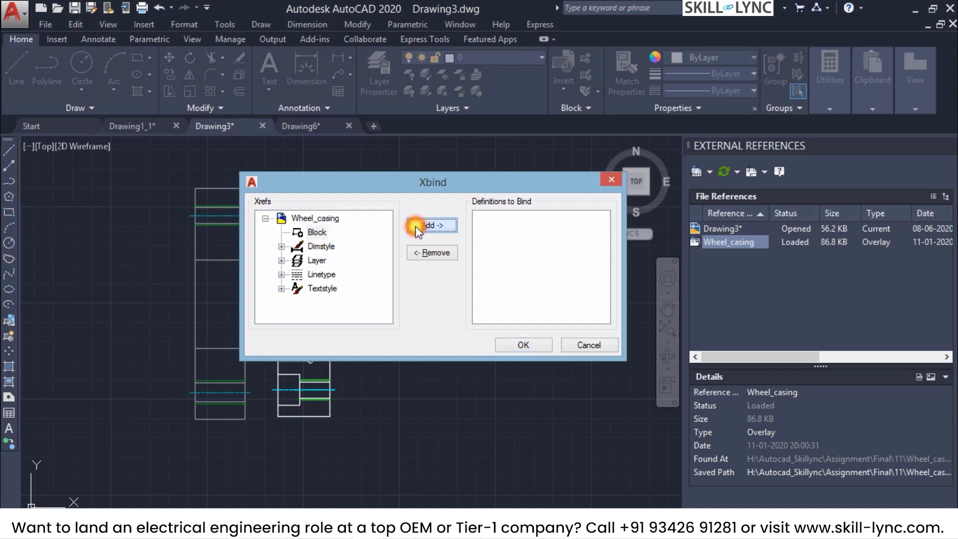
{"action": "left_click", "coordinate": [320, 246]}
{"action": "left_click", "coordinate": [424, 225]}
Add the Wheel_casing GEN-ISO dimension style to the definitions to bind.
{"action": "left_click", "coordinate": [281, 248]}
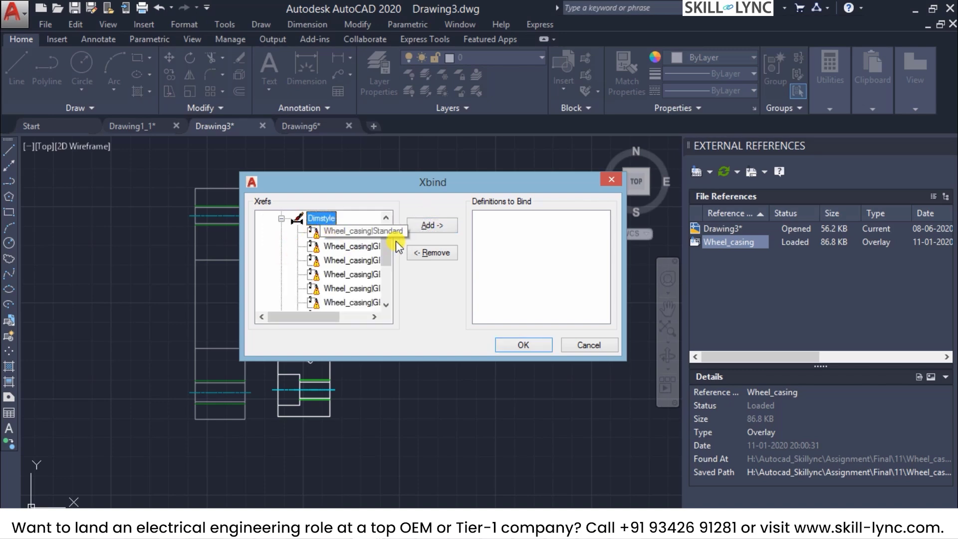
{"action": "left_click", "coordinate": [310, 233]}
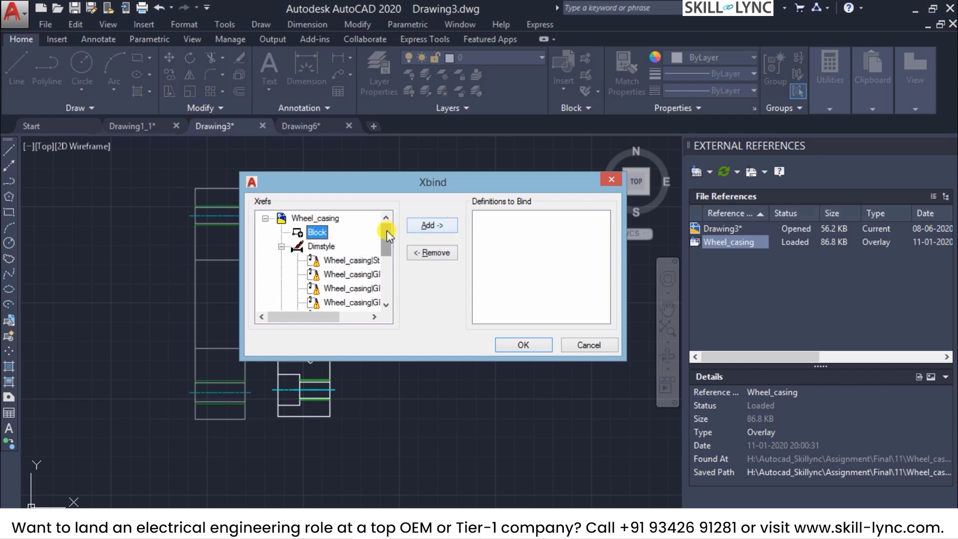
{"action": "left_click_drag", "start_coordinate": [387, 229], "coordinate": [387, 240]}
{"action": "left_click", "coordinate": [337, 233]}
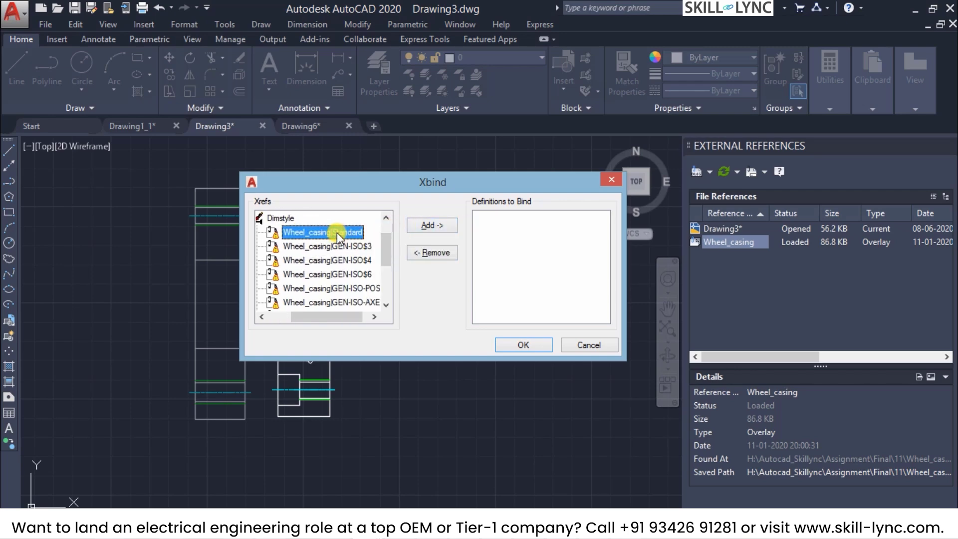
{"action": "scroll", "coordinate": [335, 267], "scroll_direction": "down", "scroll_amount": 2}
{"action": "left_click", "coordinate": [333, 276]}
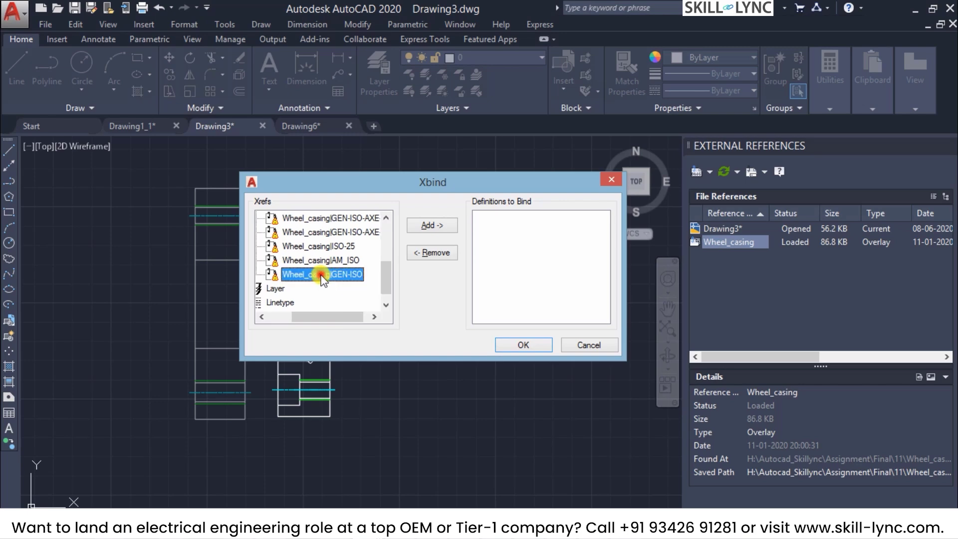
{"action": "left_click", "coordinate": [432, 225]}
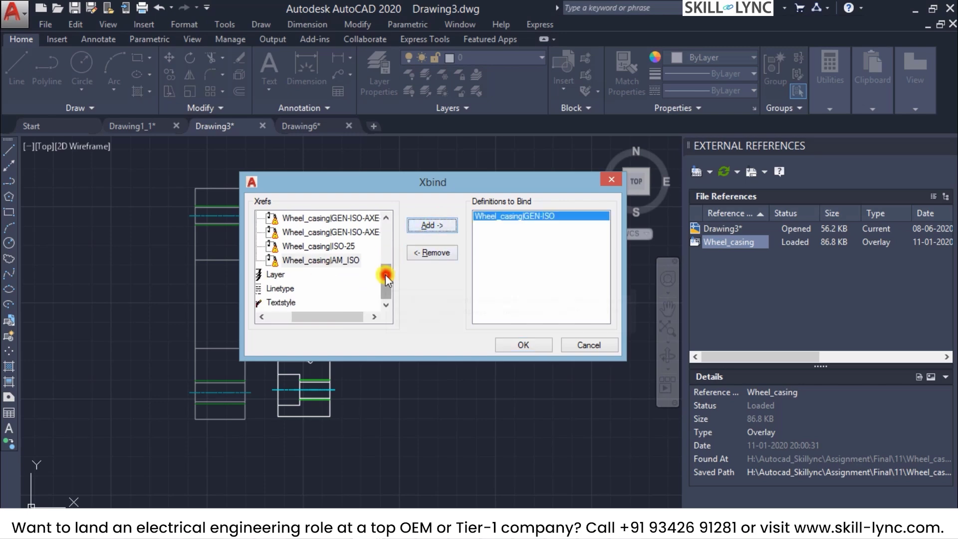
Add the Wheel_casing AM_0 layer to the definitions to bind.
{"action": "mouse_move", "coordinate": [359, 317]}
{"action": "left_mouse_down"}
{"action": "mouse_move", "coordinate": [336, 316]}
{"action": "mouse_move", "coordinate": [352, 319]}
{"action": "left_mouse_up"}
{"action": "left_click", "coordinate": [280, 275]}
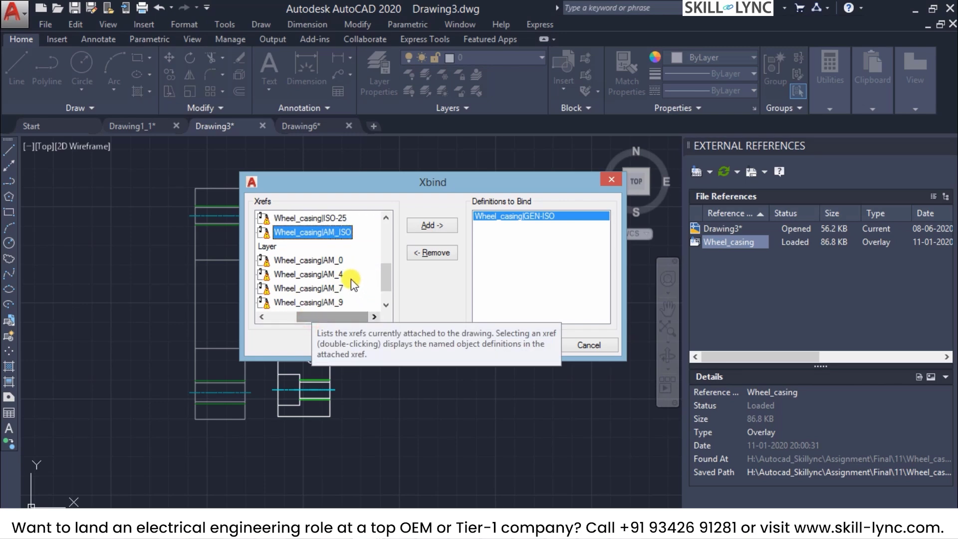
{"action": "left_click", "coordinate": [329, 260]}
{"action": "left_click", "coordinate": [431, 225]}
Add the Wheel_casing AM_ISO02W050 linetype to the definitions to bind.
{"action": "left_click", "coordinate": [385, 304]}
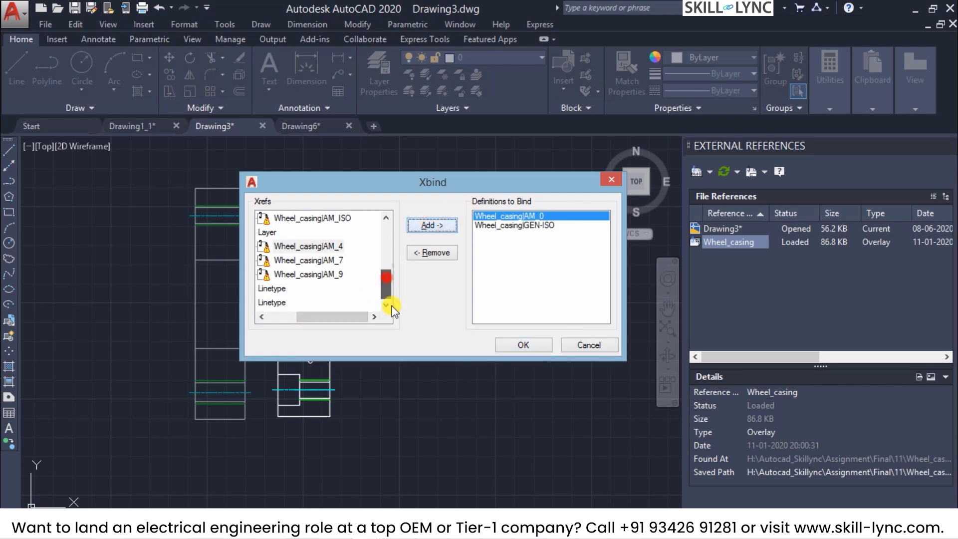
{"action": "left_click_drag", "start_coordinate": [342, 316], "coordinate": [313, 316]}
{"action": "left_click", "coordinate": [279, 287]}
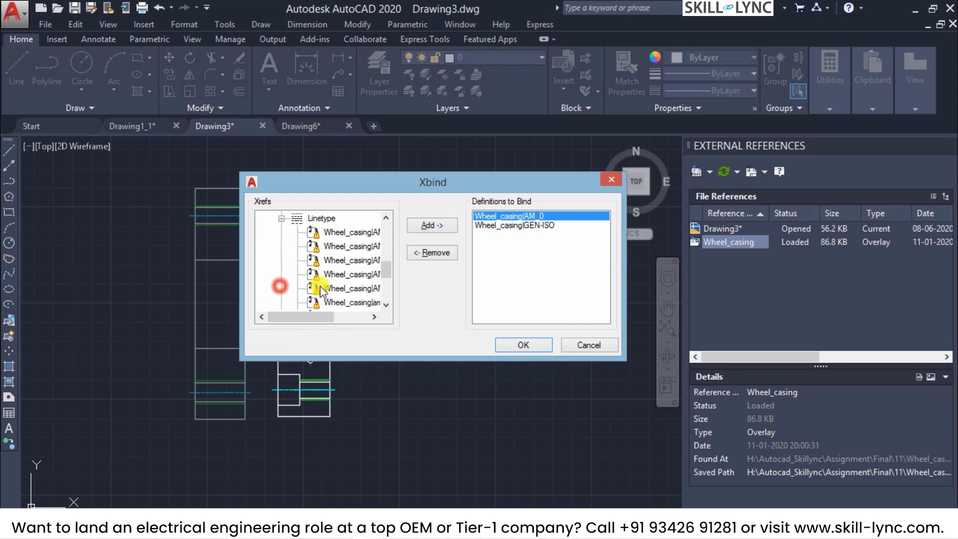
{"action": "left_click", "coordinate": [366, 235]}
{"action": "left_click", "coordinate": [432, 225]}
Add the Wheel_casing STANDARD text style to the definitions to bind and confirm binding the listed definitions.
{"action": "left_click", "coordinate": [392, 274]}
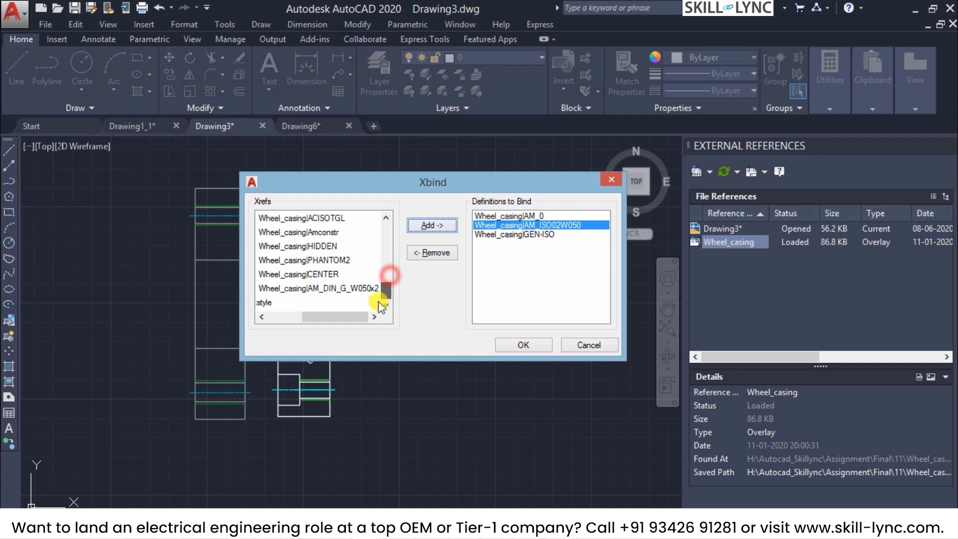
{"action": "left_click_drag", "start_coordinate": [311, 316], "coordinate": [278, 316]}
{"action": "left_click", "coordinate": [281, 302]}
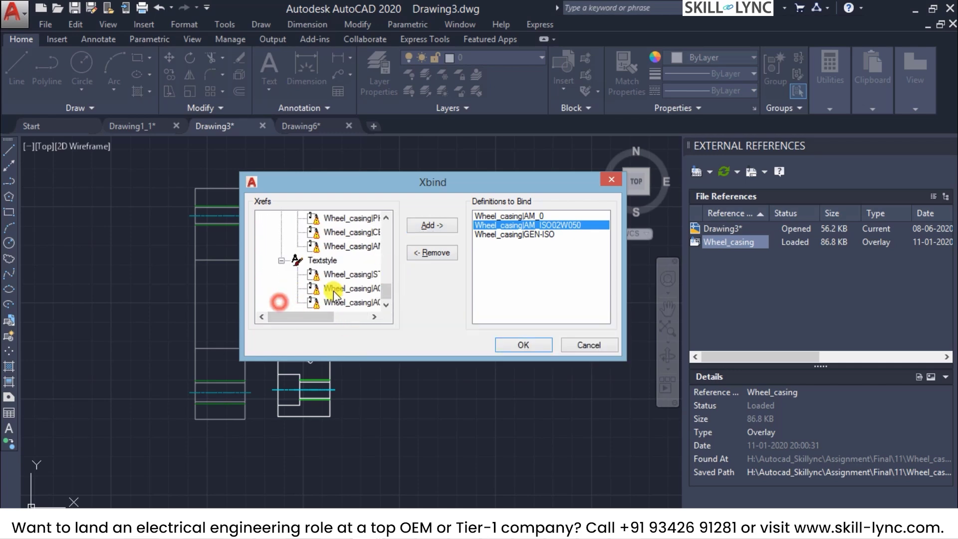
{"action": "scroll", "coordinate": [319, 302], "scroll_direction": "right", "scroll_amount": 2}
{"action": "left_click", "coordinate": [349, 274]}
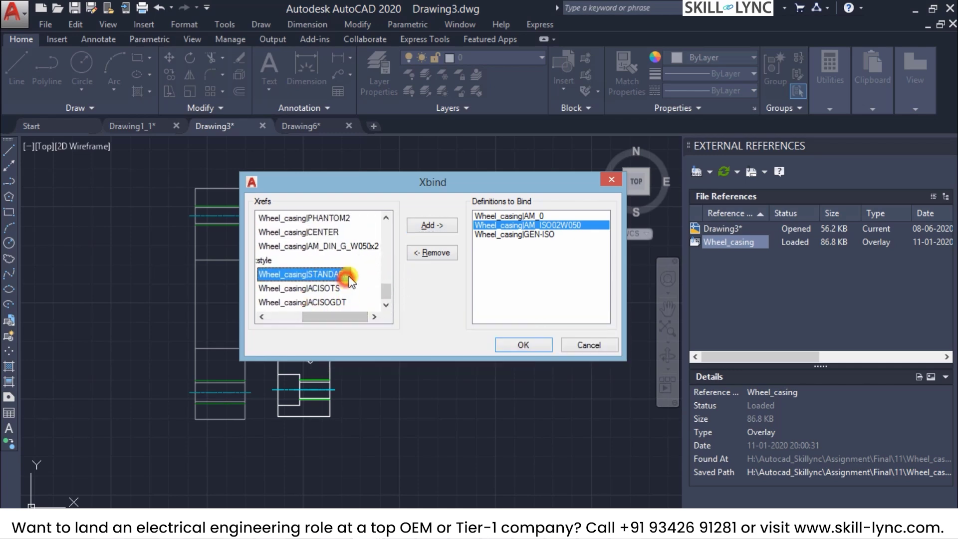
{"action": "left_click", "coordinate": [433, 224]}
{"action": "left_click", "coordinate": [524, 345]}
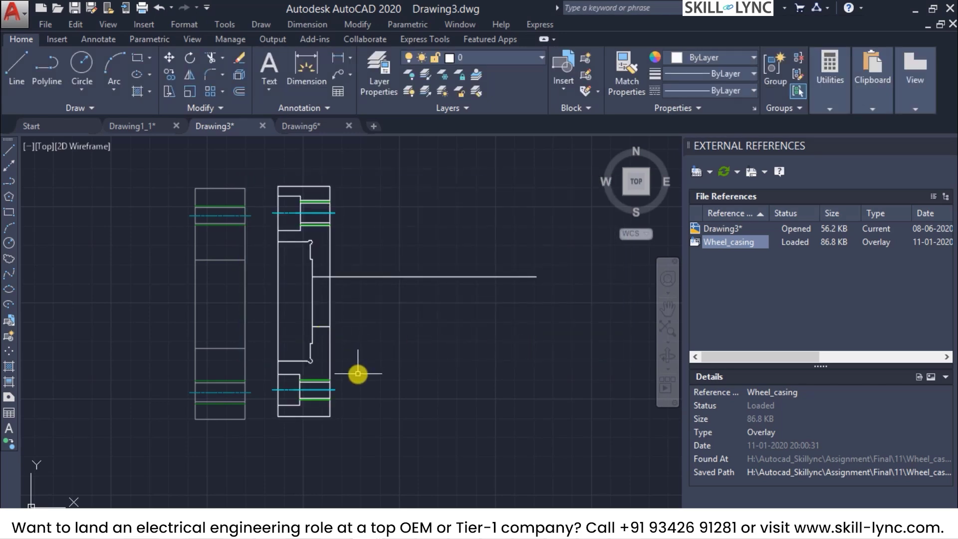
Examine the drawing's layer list for the bound and still referenced Wheel_casing layers.
{"action": "left_click", "coordinate": [248, 254]}
{"action": "left_click", "coordinate": [242, 250]}
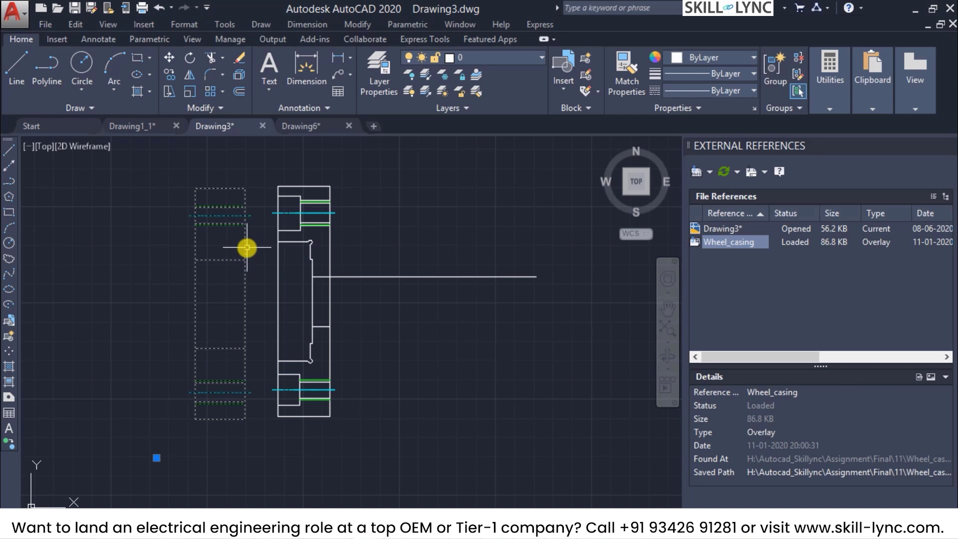
{"action": "left_click", "coordinate": [541, 58]}
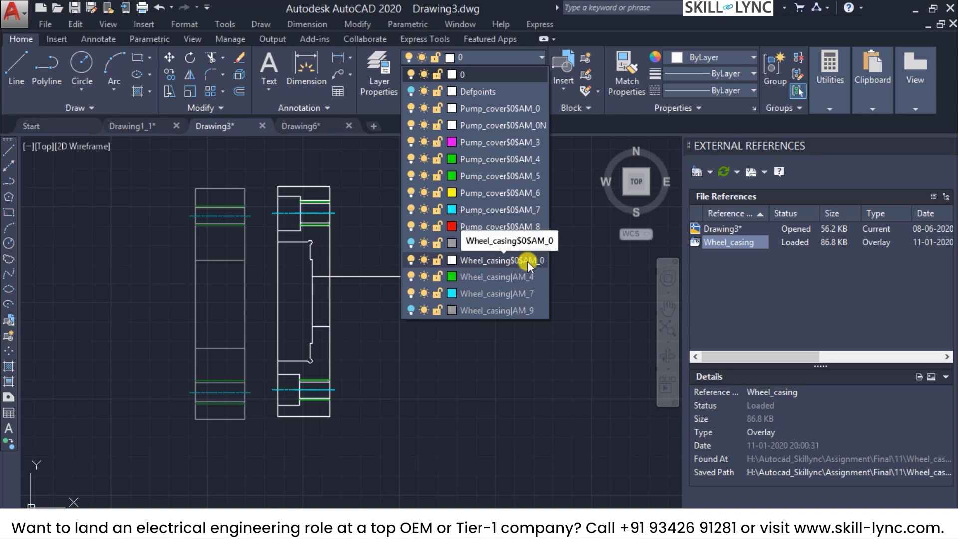
{"action": "left_click", "coordinate": [529, 366]}
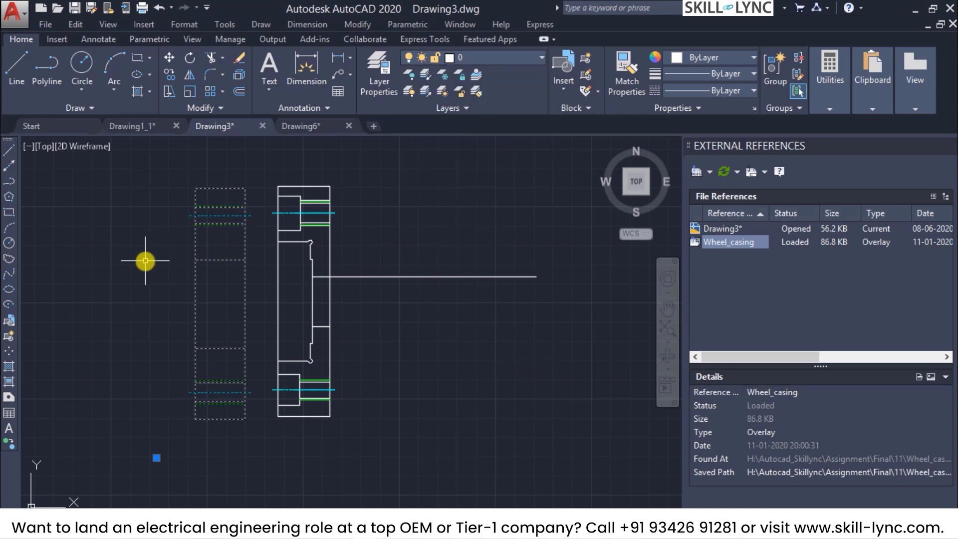
Check the wheel casing's reference name and path in Reference Edit, and cancel without editing it.
{"action": "left_click", "coordinate": [146, 260]}
{"action": "left_click", "coordinate": [146, 260]}
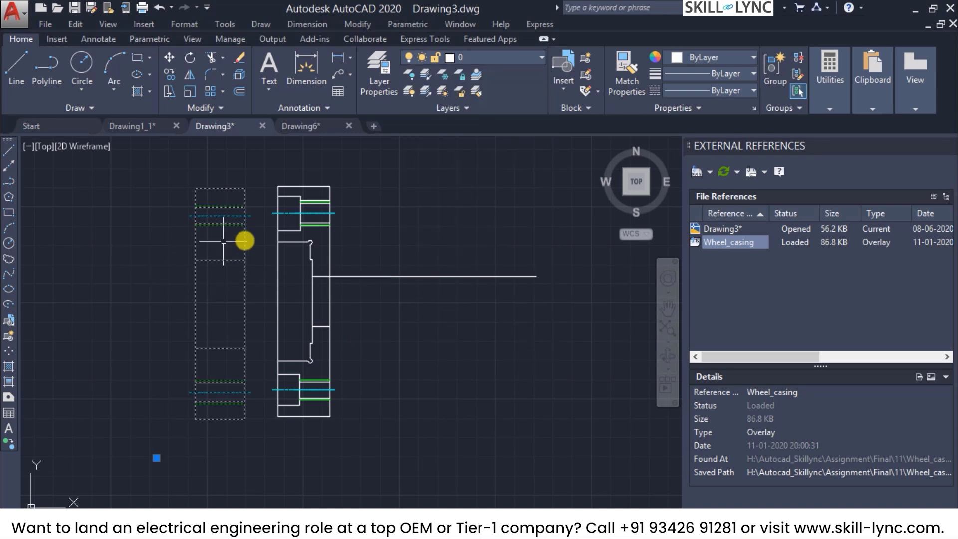
{"action": "left_click", "coordinate": [451, 373]}
{"action": "key", "text": "Escape"}
{"action": "key", "text": "Escape"}
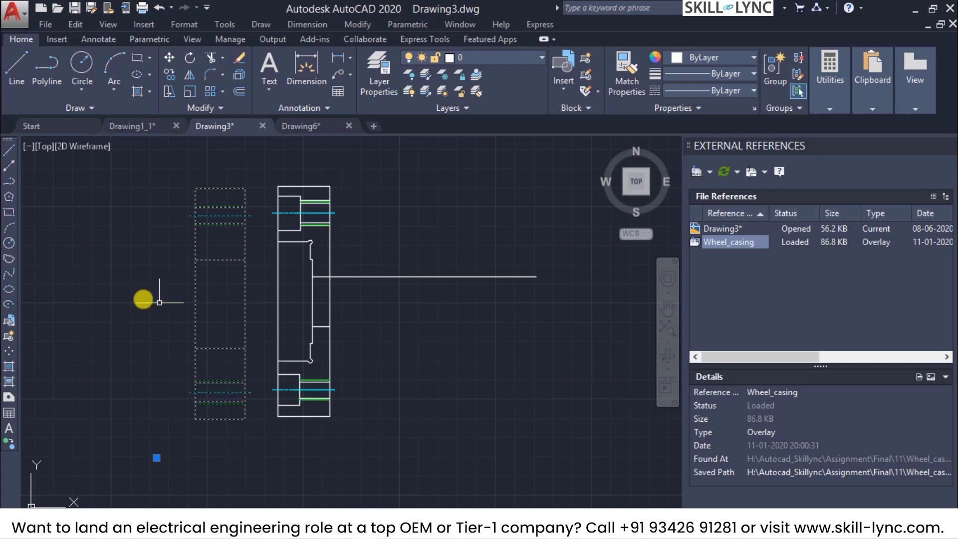
{"action": "double_click", "coordinate": [244, 267]}
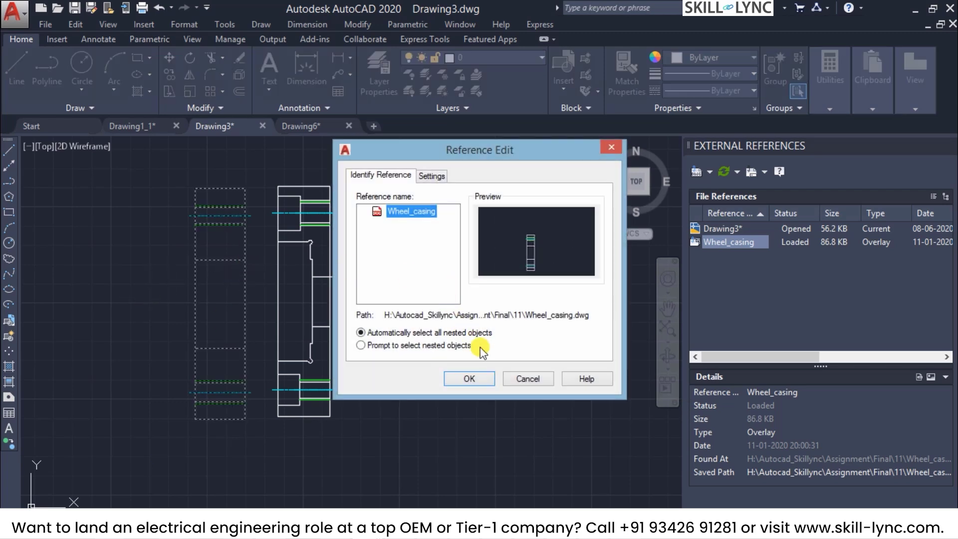
{"action": "left_click", "coordinate": [530, 377]}
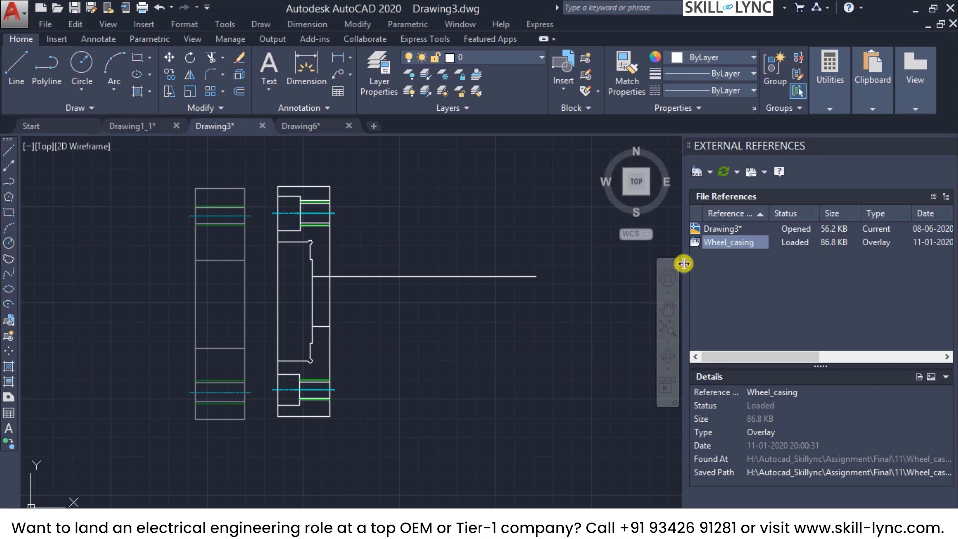
Bind the entire Wheel_casing reference into the drawing using the Bind type Bind.
{"action": "left_click", "coordinate": [743, 243]}
{"action": "right_click", "coordinate": [743, 243]}
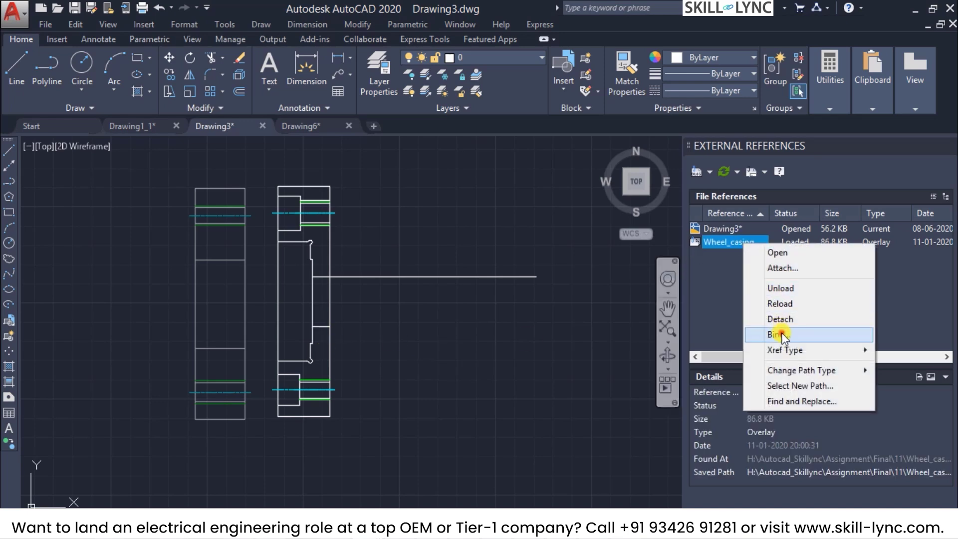
{"action": "key", "text": "Escape"}
{"action": "left_click", "coordinate": [411, 271]}
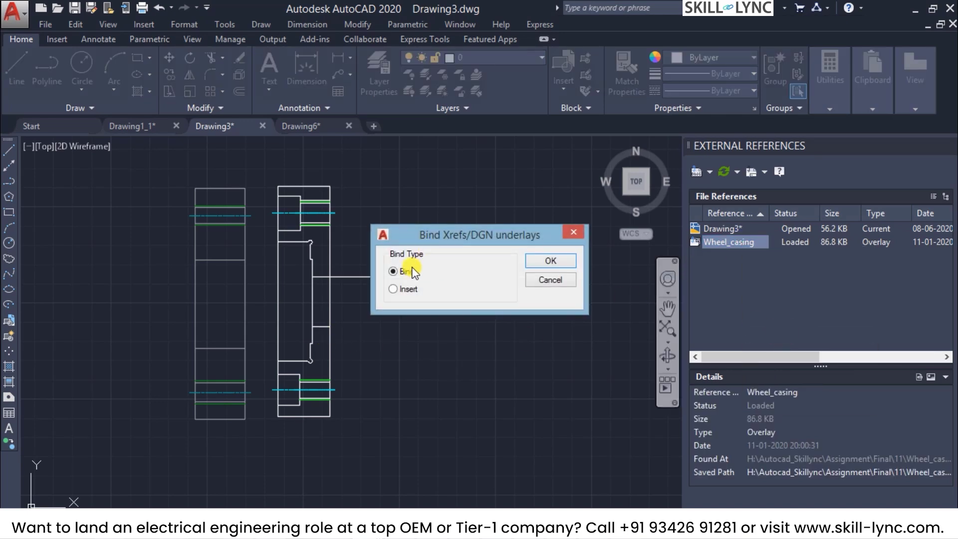
{"action": "left_click", "coordinate": [556, 263]}
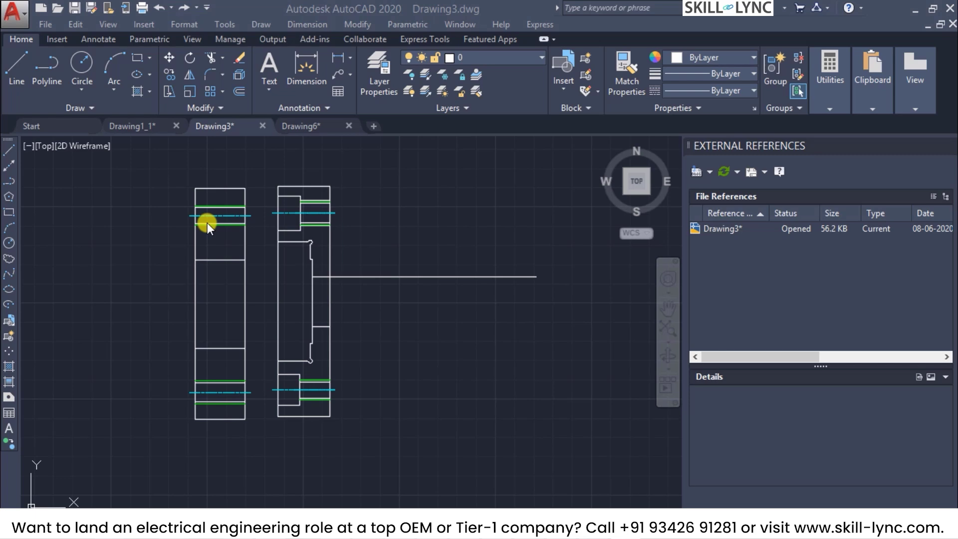
Preview the Pump_cover and Wheel_casing blocks in Edit Block Definition and cancel the dialog.
{"action": "left_click", "coordinate": [226, 238]}
{"action": "left_click", "coordinate": [245, 227]}
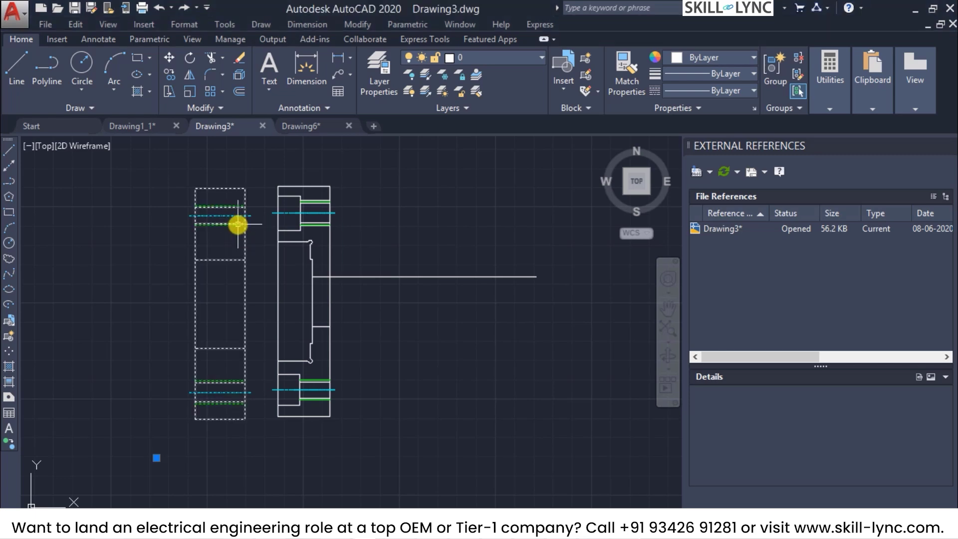
{"action": "double_click", "coordinate": [243, 231]}
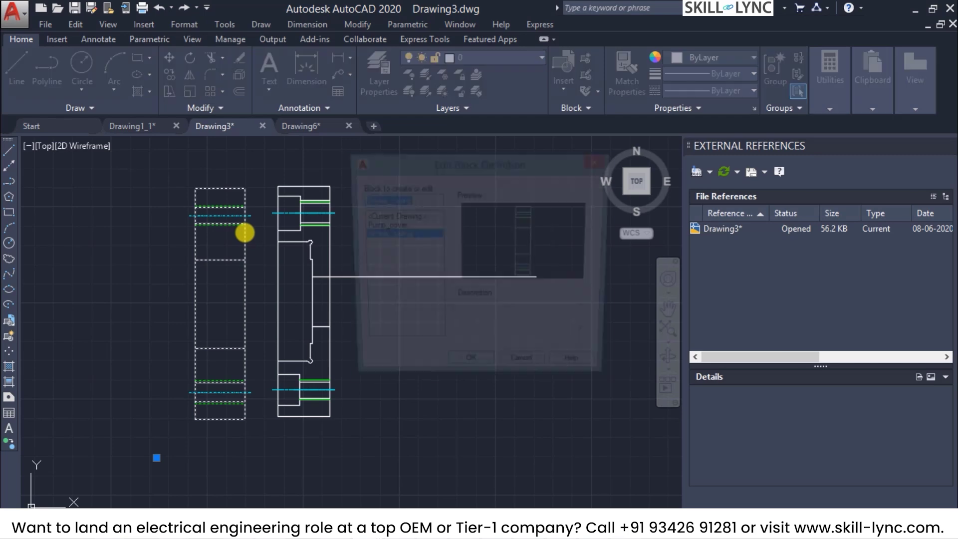
{"action": "left_click", "coordinate": [381, 225]}
{"action": "left_click", "coordinate": [396, 235]}
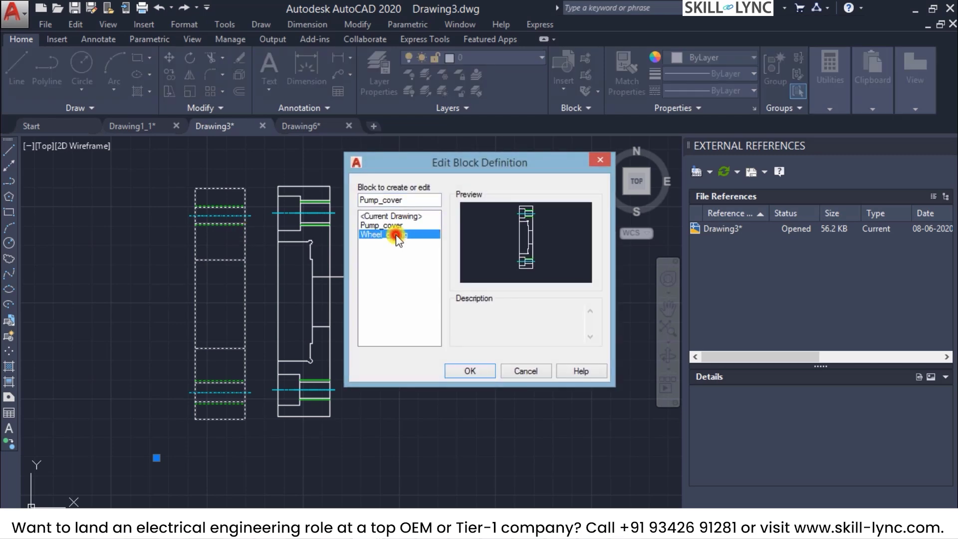
{"action": "left_click", "coordinate": [504, 369]}
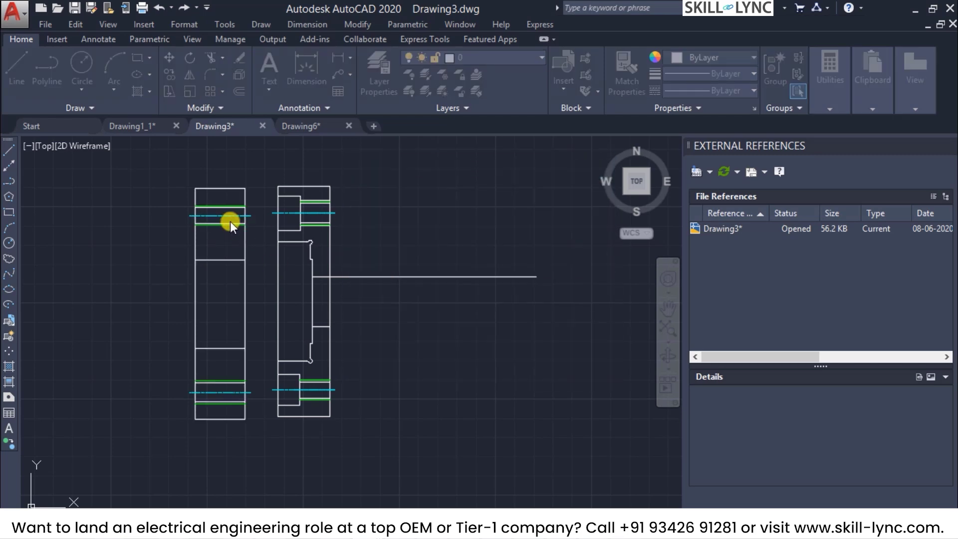
Inspect the bound wheel casing's outline in the Block Editor, and close the editor without changing the block.
{"action": "left_click", "coordinate": [230, 221]}
{"action": "left_click", "coordinate": [229, 219]}
{"action": "right_click", "coordinate": [233, 226]}
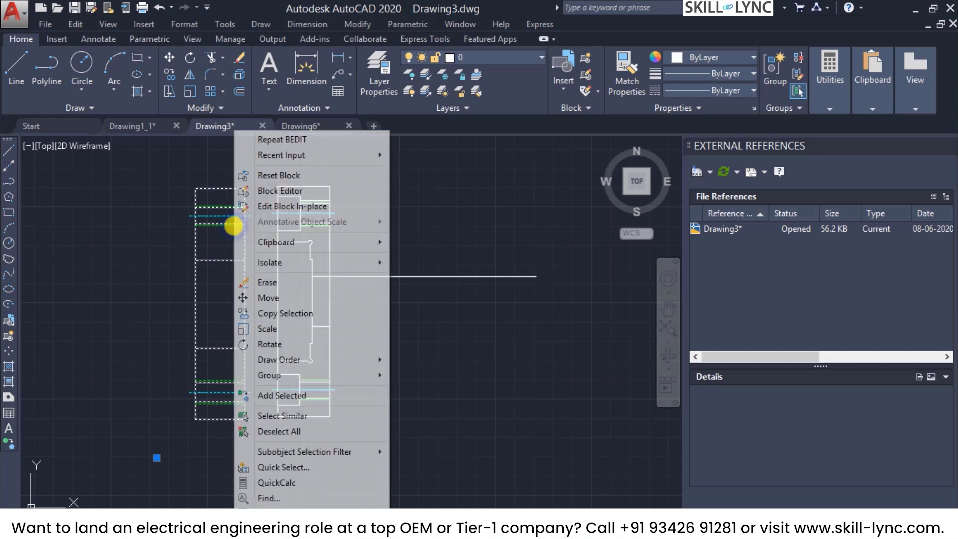
{"action": "left_click", "coordinate": [313, 194]}
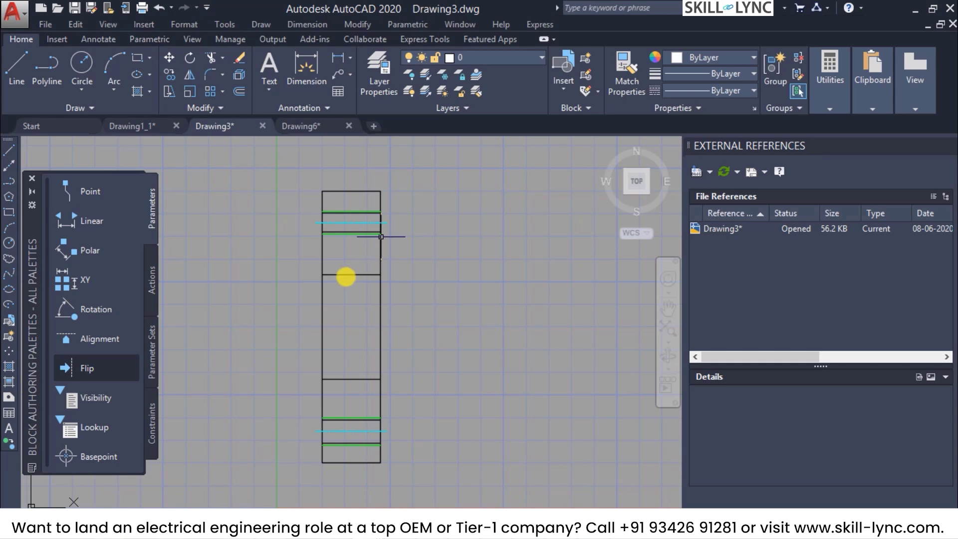
{"action": "left_click", "coordinate": [379, 251]}
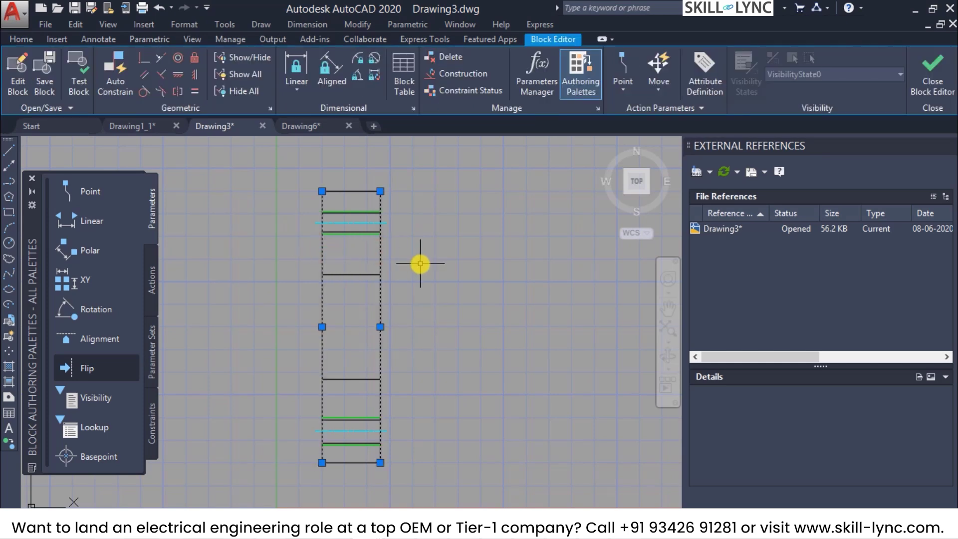
{"action": "key", "text": "Escape"}
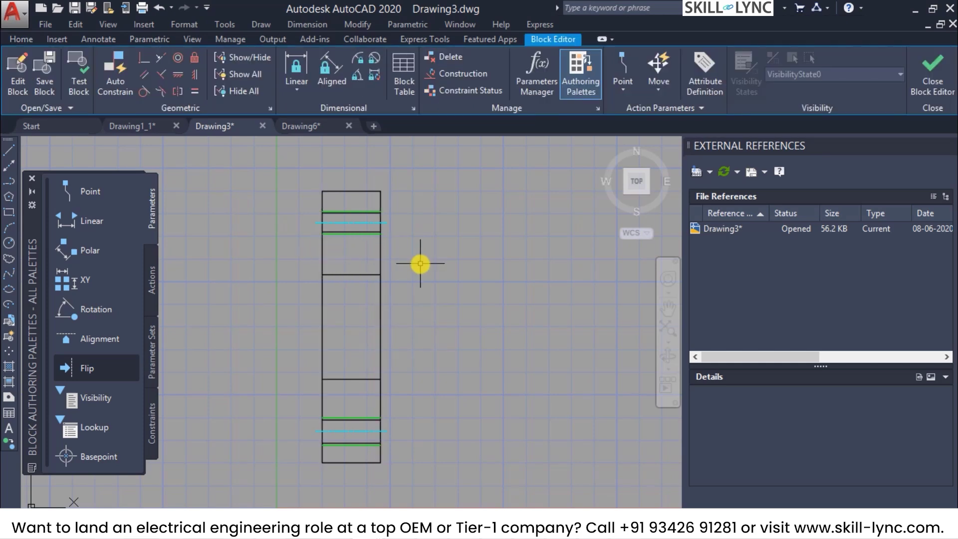
{"action": "left_click", "coordinate": [919, 74]}
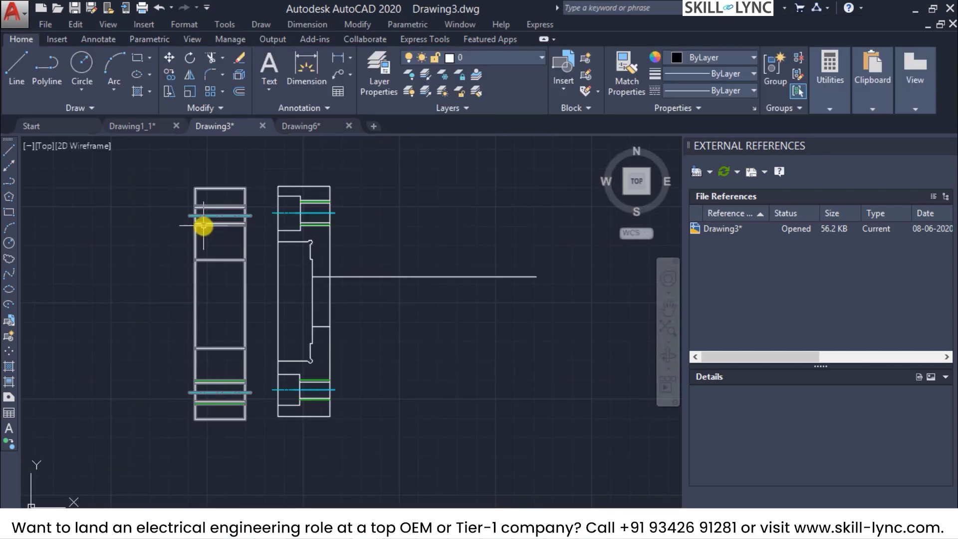
{"action": "left_click", "coordinate": [203, 225]}
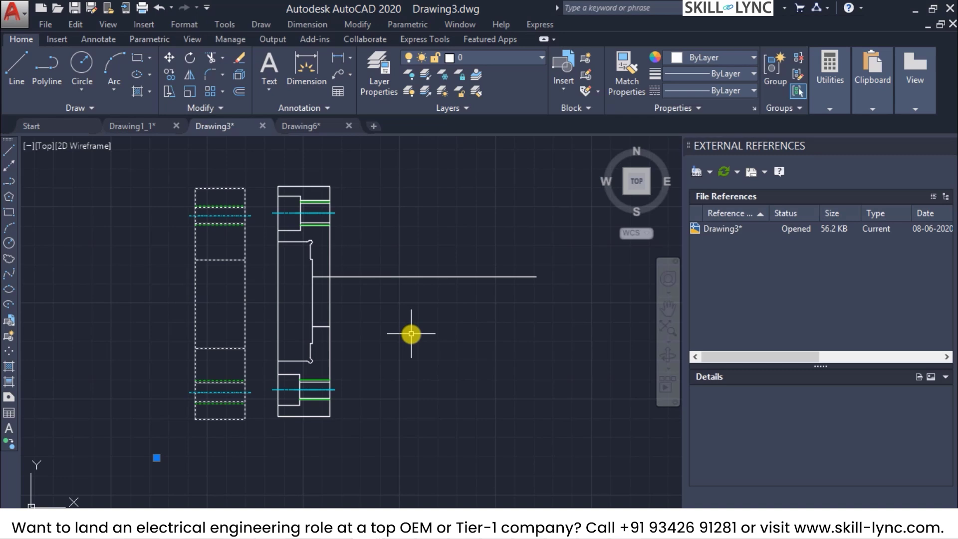
{"action": "key", "text": "Escape"}
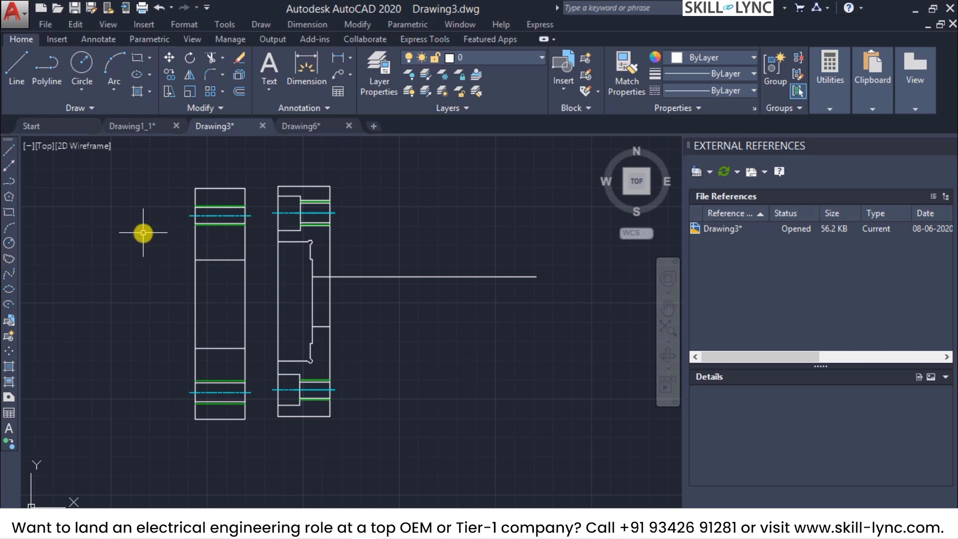
Break up the wheel casing block with XPLODE, using the Explode option.
{"action": "type", "text": "XPLODE"}
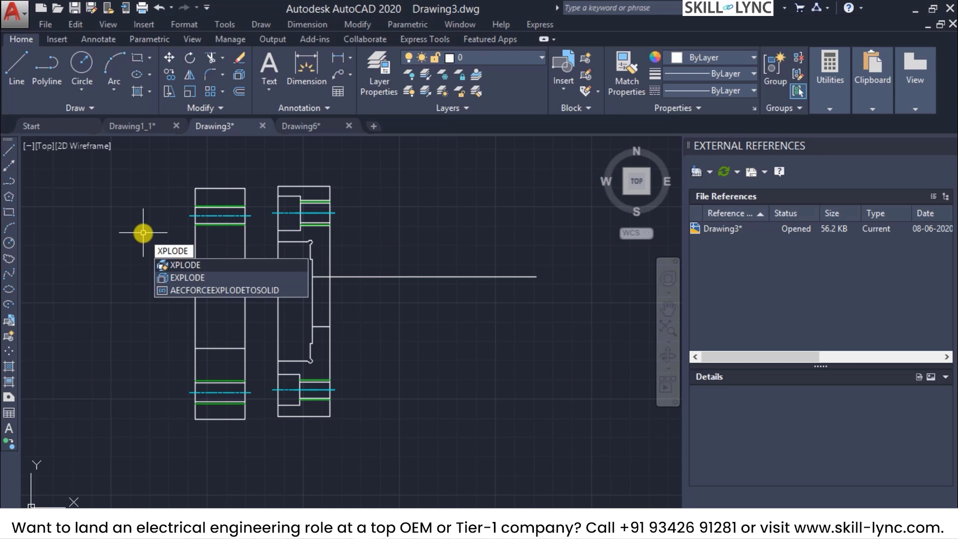
{"action": "key", "text": "Return"}
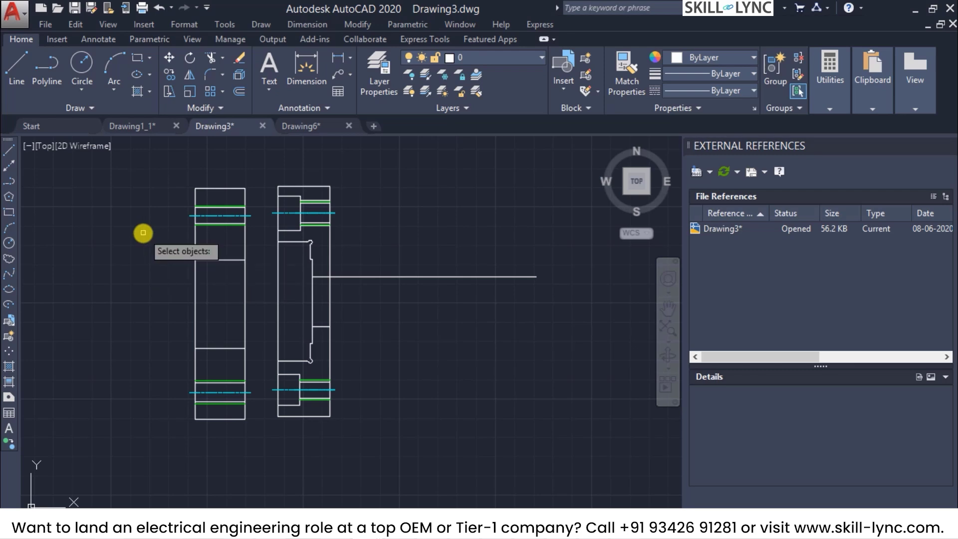
{"action": "left_click", "coordinate": [196, 227]}
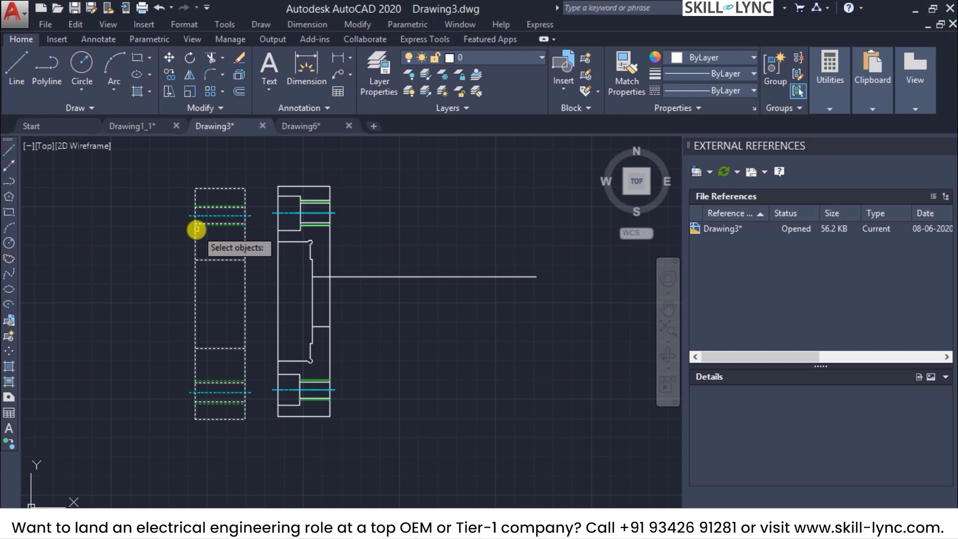
{"action": "key", "text": "Return"}
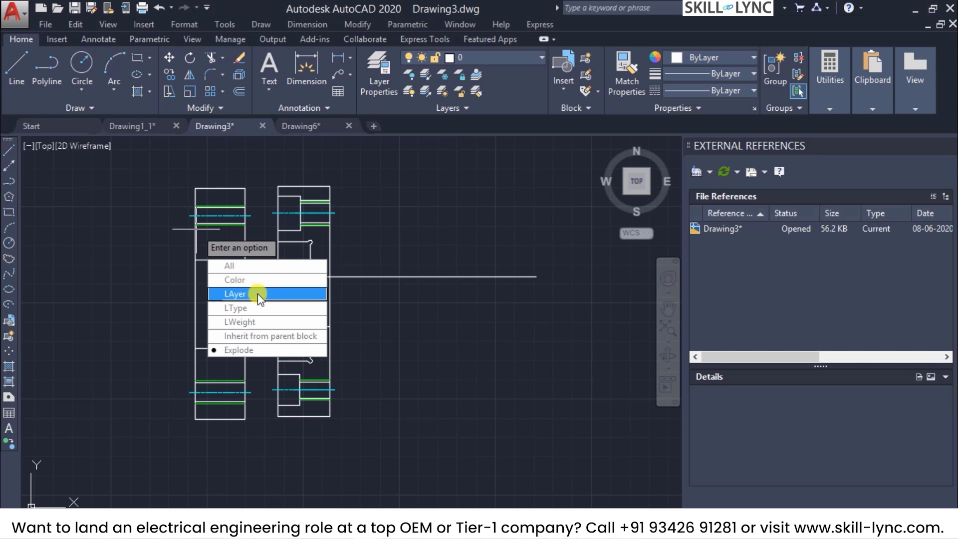
{"action": "left_click", "coordinate": [252, 349]}
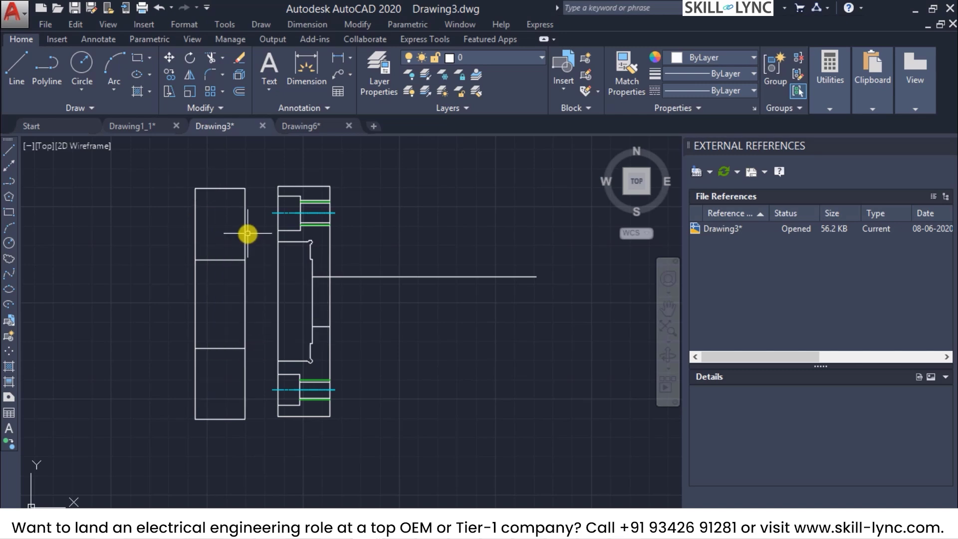
Check the exploded wheel casing's vertical edges as separate objects, and undo the explosion.
{"action": "middle_click_drag", "start_coordinate": [247, 233], "coordinate": [256, 216]}
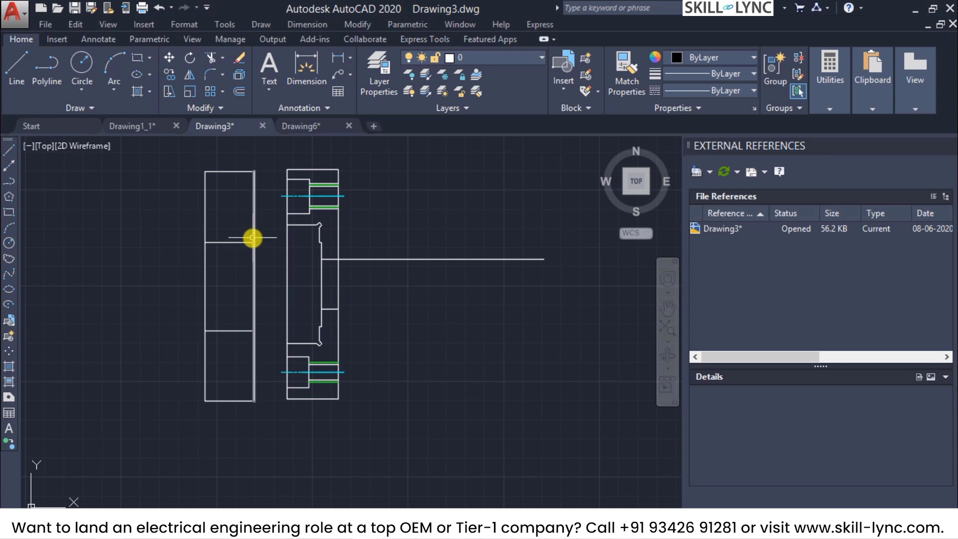
{"action": "left_click", "coordinate": [251, 228]}
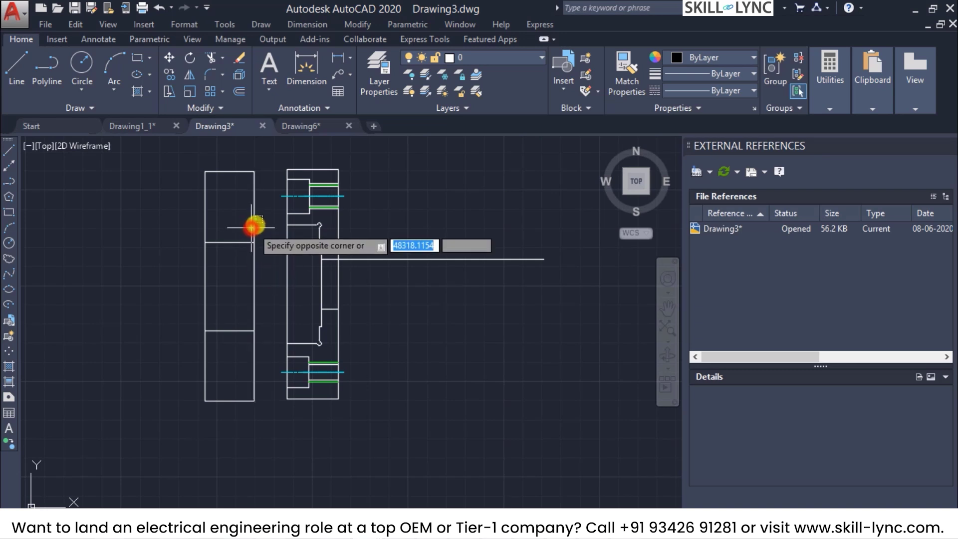
{"action": "left_click", "coordinate": [253, 222]}
{"action": "left_click", "coordinate": [255, 222]}
{"action": "left_click", "coordinate": [207, 214]}
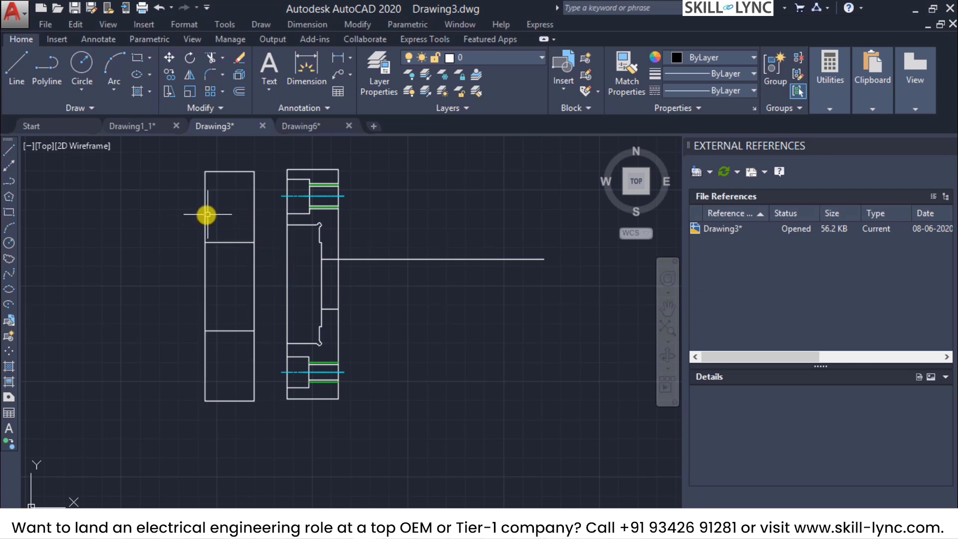
{"action": "left_click", "coordinate": [204, 215]}
{"action": "key", "text": "Escape"}
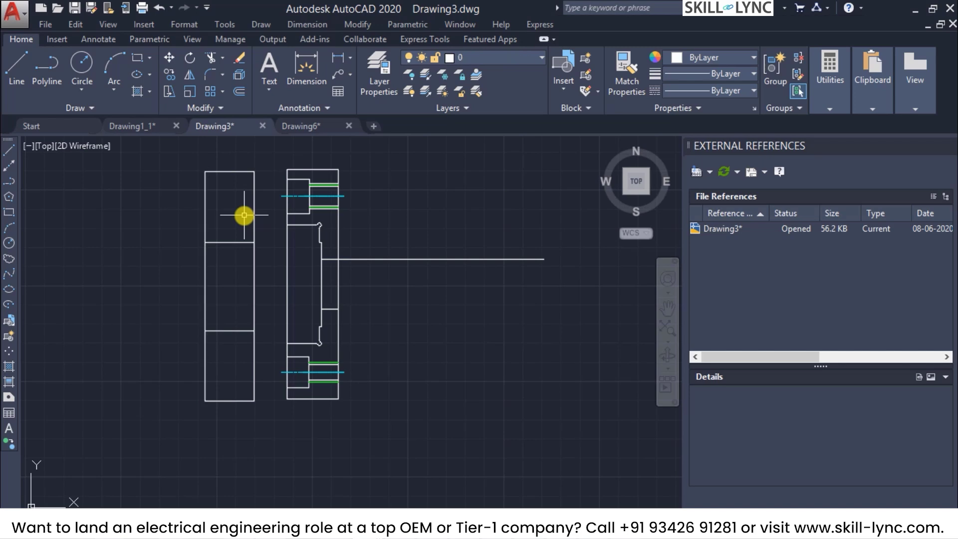
{"action": "left_click", "coordinate": [244, 215]}
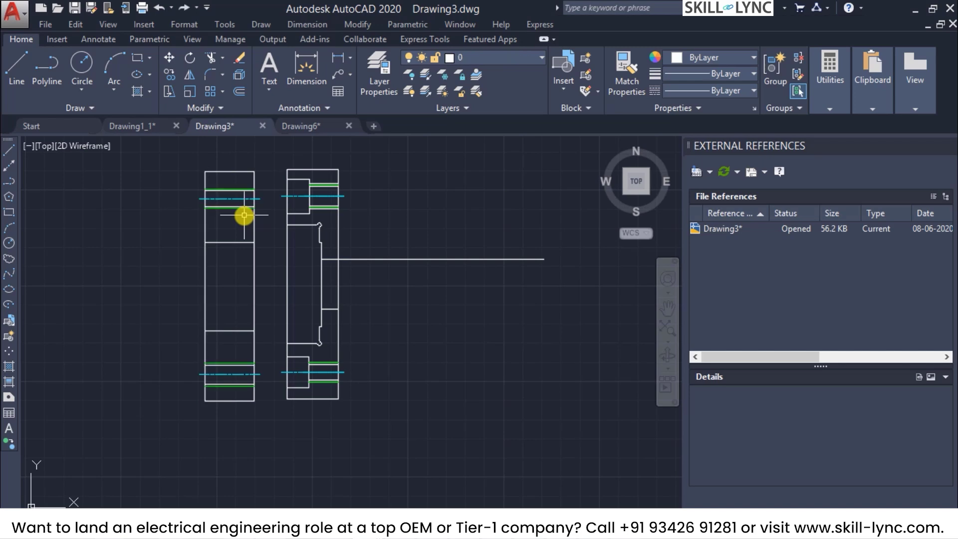
Open the wheel casing block in the Block Editor and examine the properties of its upper hole lines.
{"action": "left_click", "coordinate": [250, 216]}
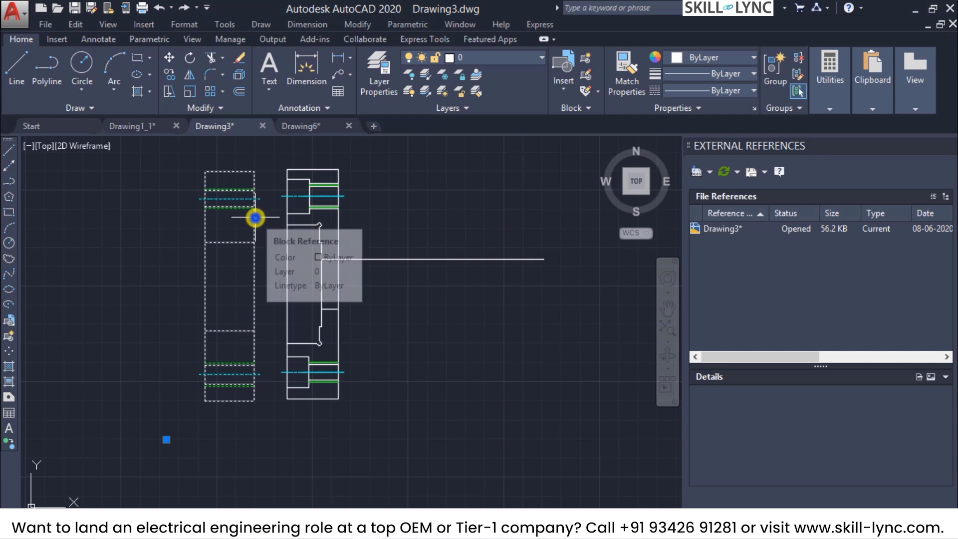
{"action": "right_click", "coordinate": [255, 217]}
{"action": "left_click", "coordinate": [306, 192]}
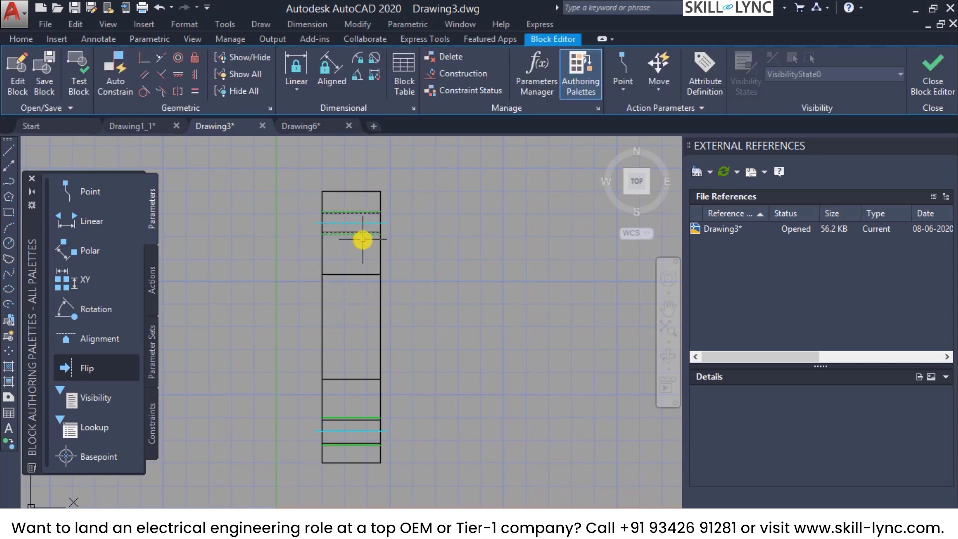
{"action": "scroll", "coordinate": [362, 240], "scroll_direction": "up", "scroll_amount": 2}
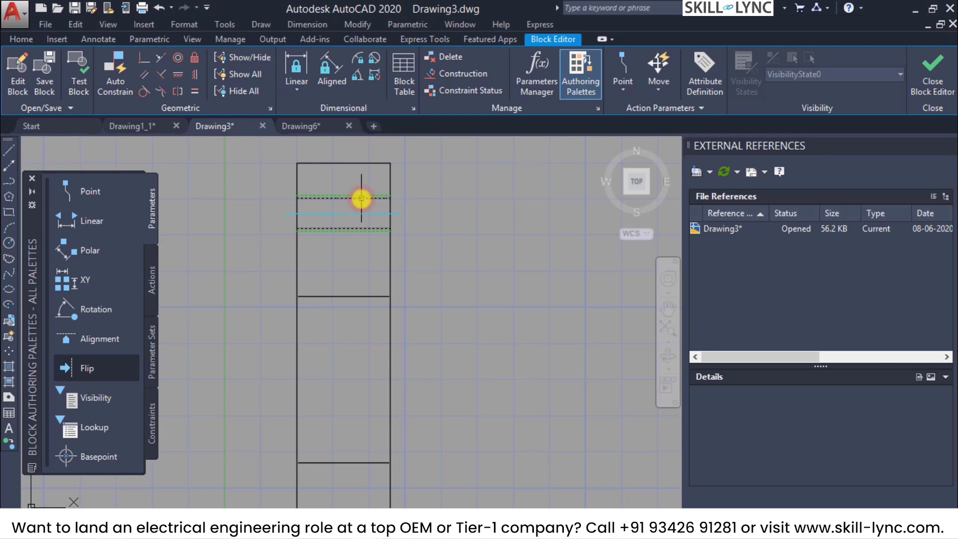
{"action": "double_click", "coordinate": [361, 198]}
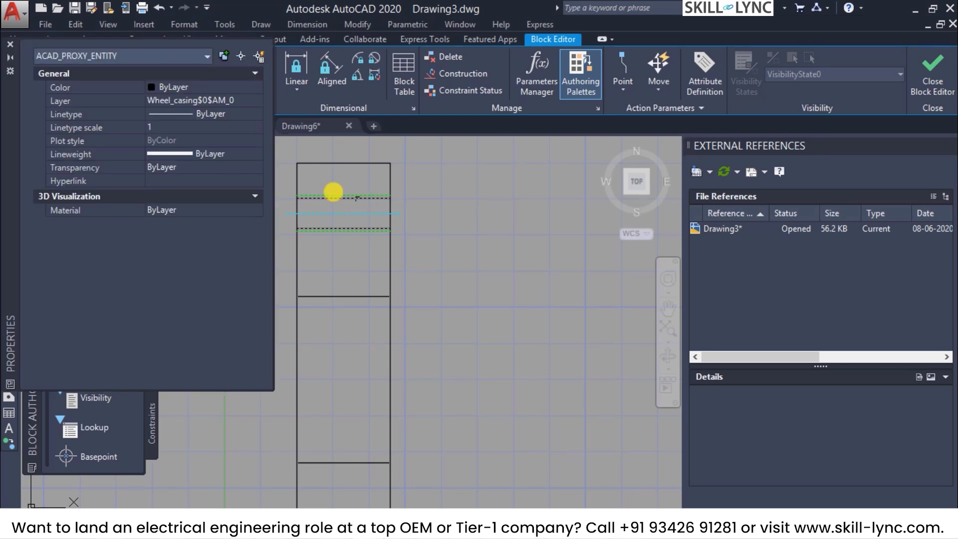
{"action": "left_click", "coordinate": [204, 57]}
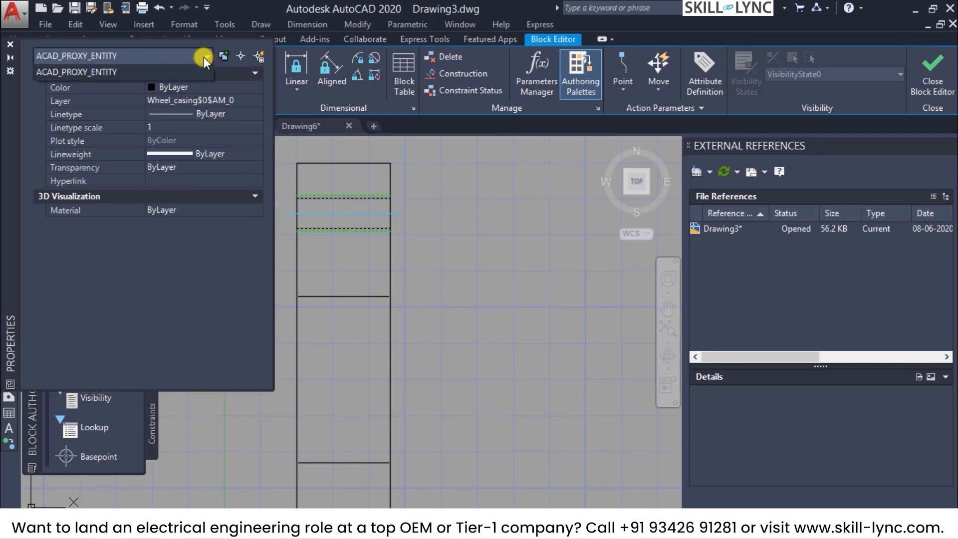
{"action": "left_click", "coordinate": [203, 57]}
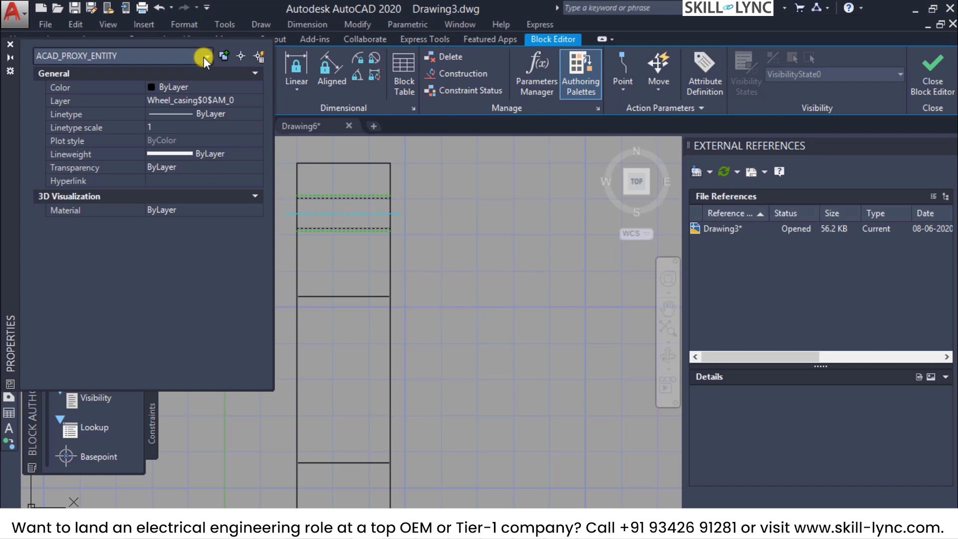
{"action": "left_click", "coordinate": [447, 208]}
{"action": "left_click", "coordinate": [429, 219]}
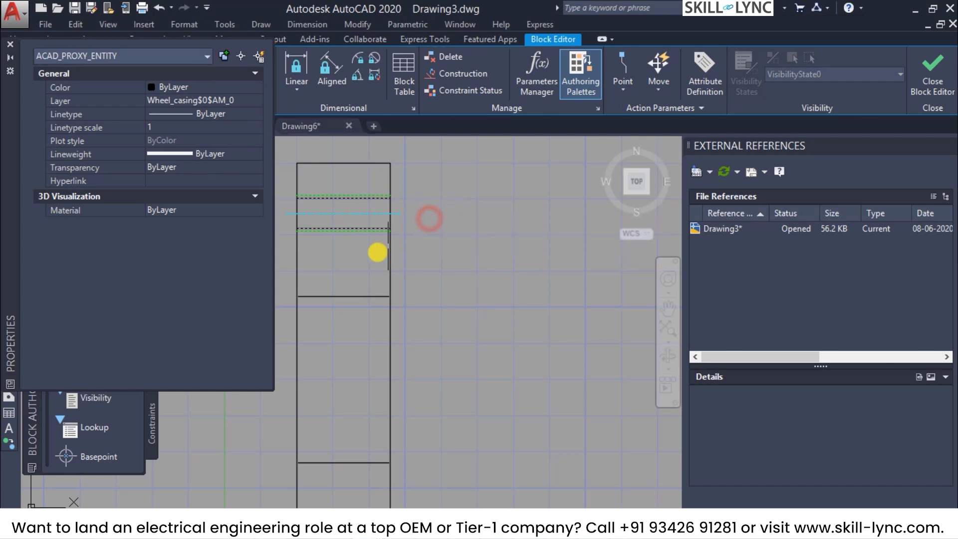
{"action": "key", "text": "ctrl+1"}
Inspect the wheel casing's lower hole lines in the Block Editor, and close the editor.
{"action": "scroll", "coordinate": [363, 321], "scroll_direction": "down", "scroll_amount": 2}
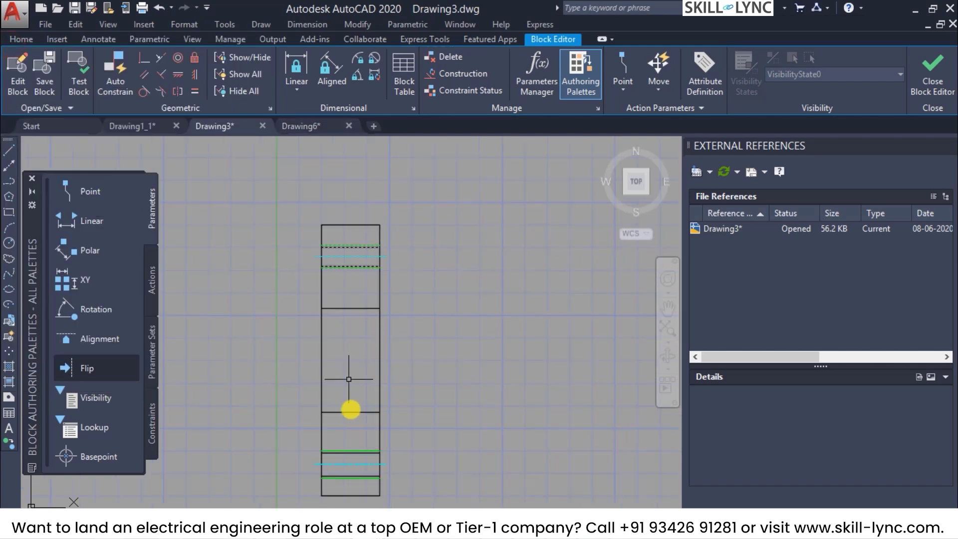
{"action": "scroll", "coordinate": [359, 459], "scroll_direction": "up", "scroll_amount": 2}
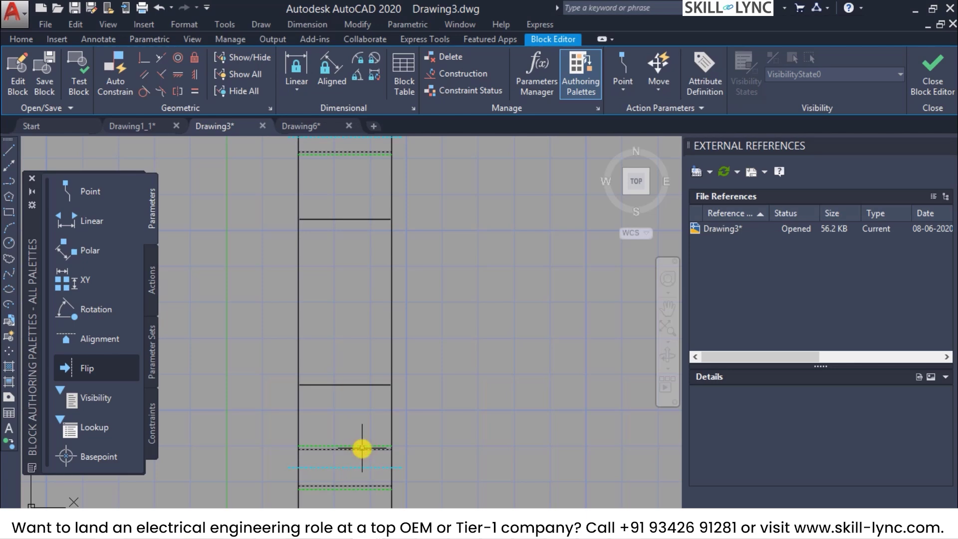
{"action": "scroll", "coordinate": [408, 444], "scroll_direction": "down", "scroll_amount": 2}
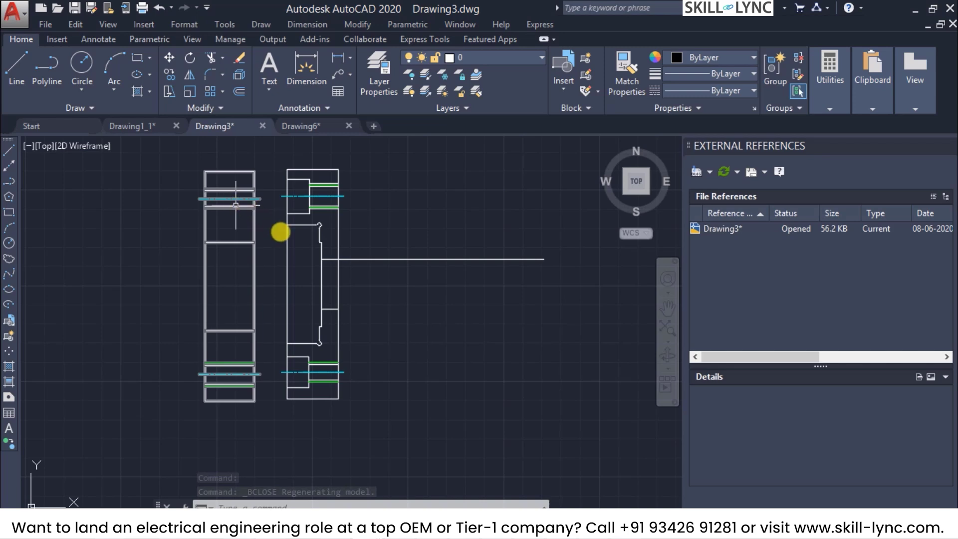
Break up the wheel casing block with XPLODE using the Explode option, and check its outer vertical edge as a separate object.
{"action": "type", "text": "EXPLODE"}
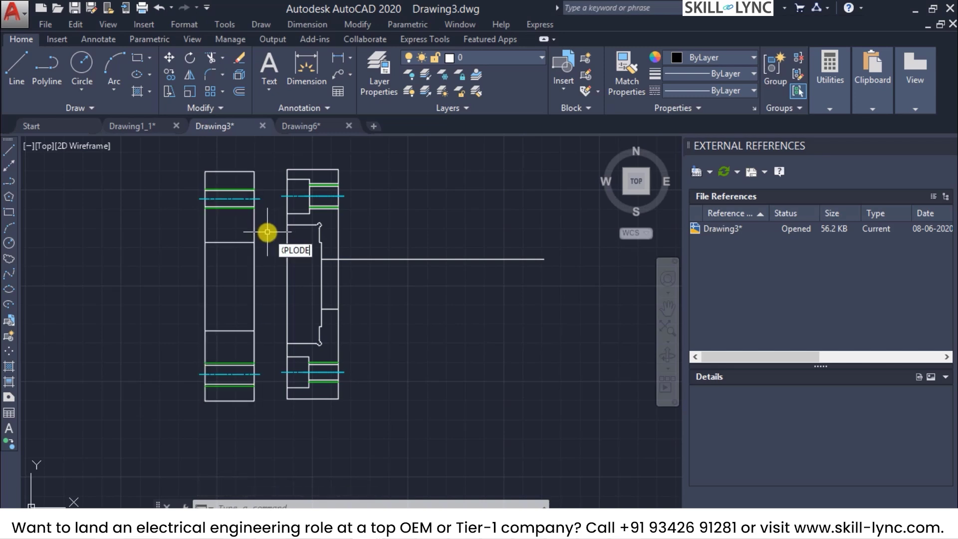
{"action": "key", "text": "Return"}
{"action": "left_click", "coordinate": [254, 228]}
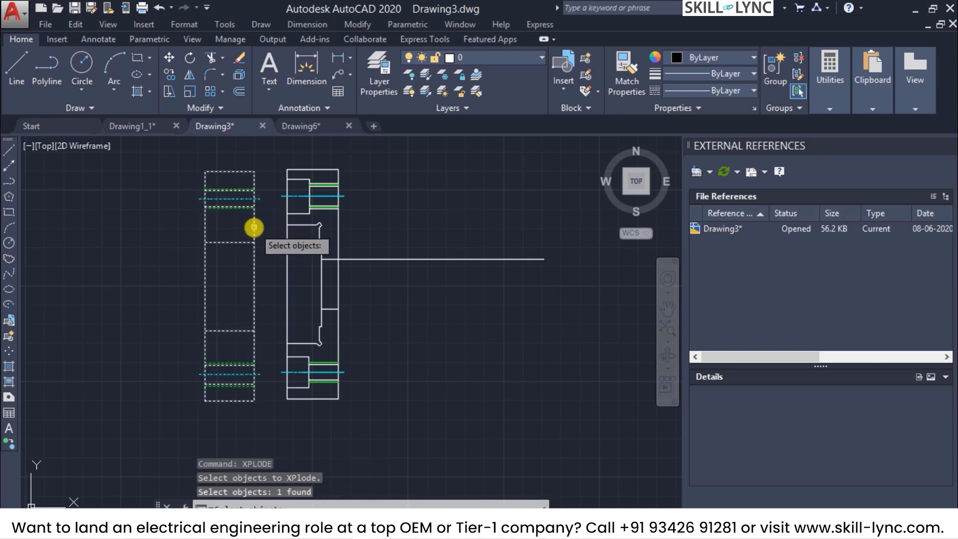
{"action": "key", "text": "Return"}
{"action": "left_click", "coordinate": [281, 345]}
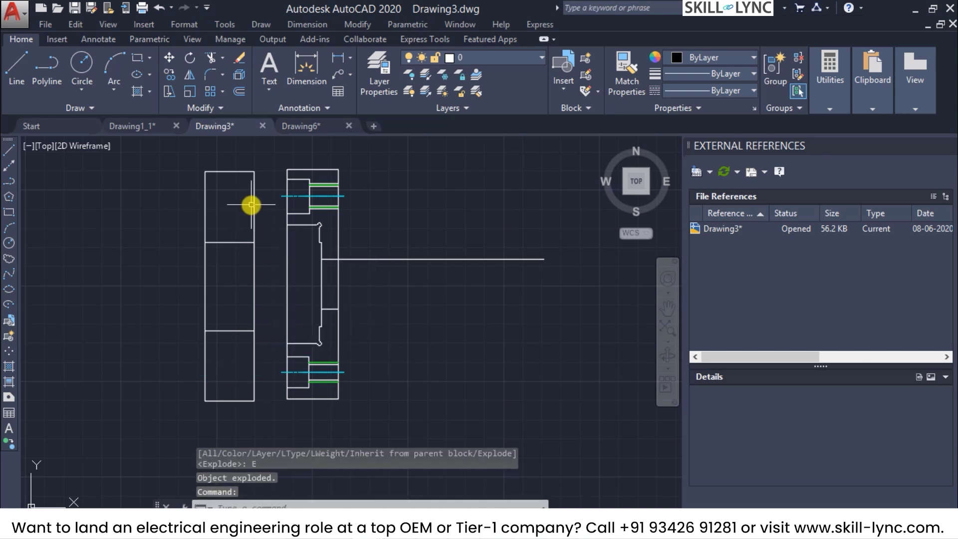
{"action": "left_click", "coordinate": [253, 211]}
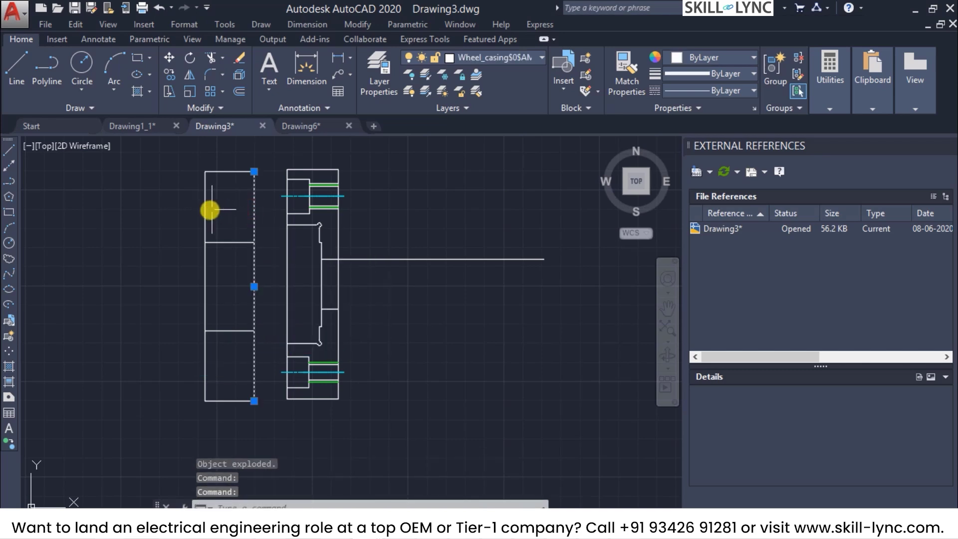
{"action": "key", "text": "Escape"}
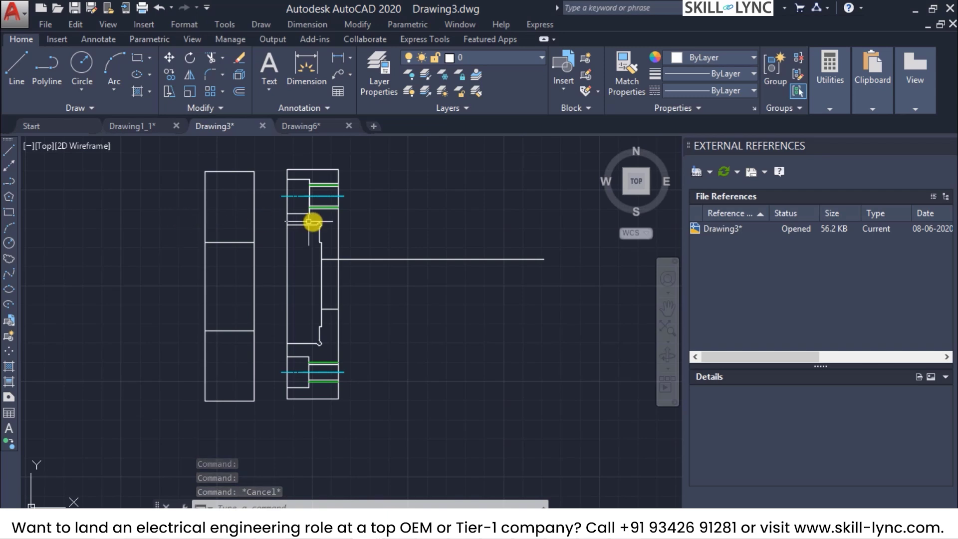
Start XPLODE on the pump cover block with the All option, and set the exploded objects' color to ByBlock.
{"action": "type", "text": "xplode"}
{"action": "key", "text": "Return"}
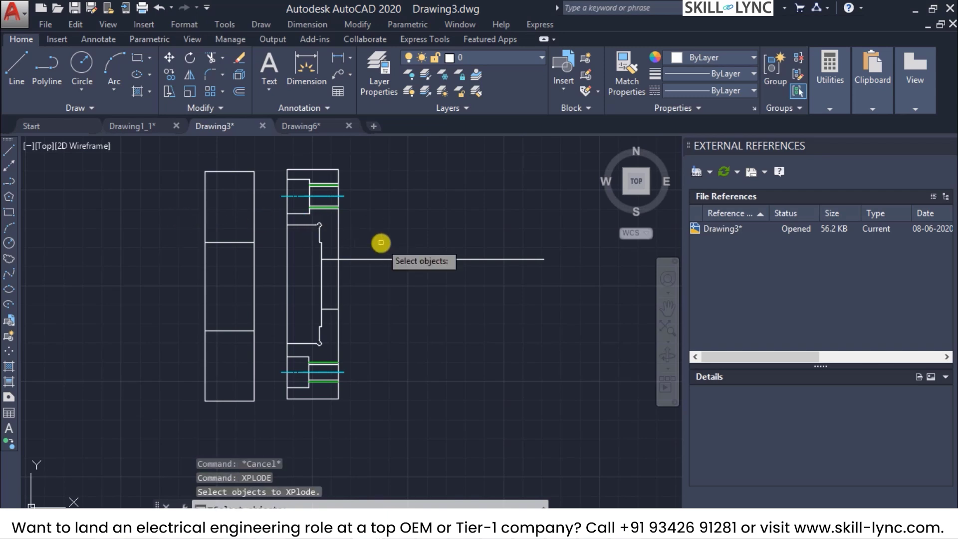
{"action": "left_click", "coordinate": [338, 225]}
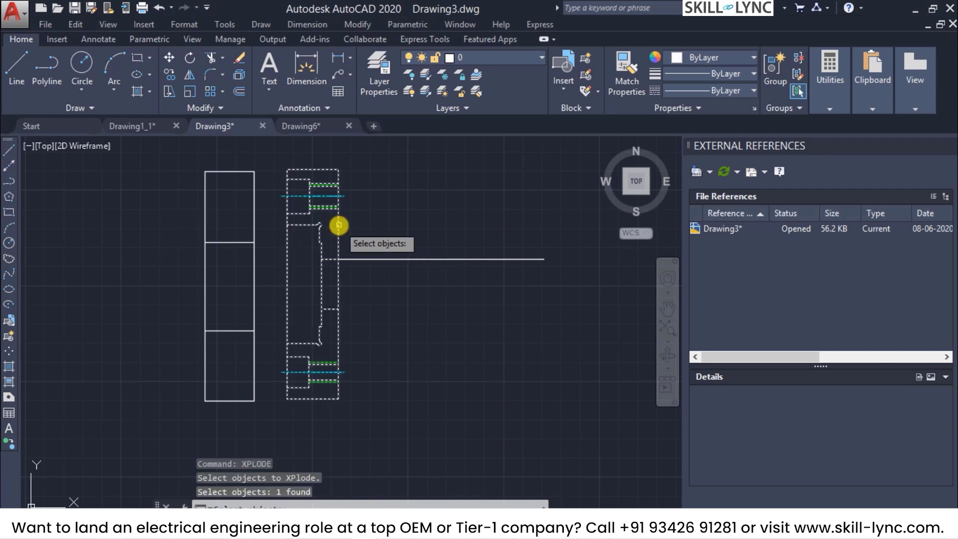
{"action": "key", "text": "Return"}
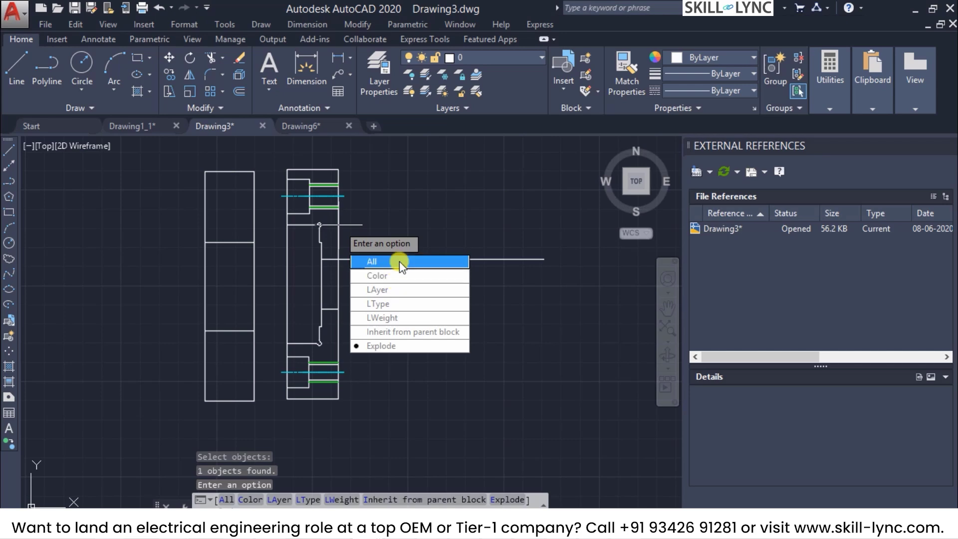
{"action": "left_click", "coordinate": [399, 262]}
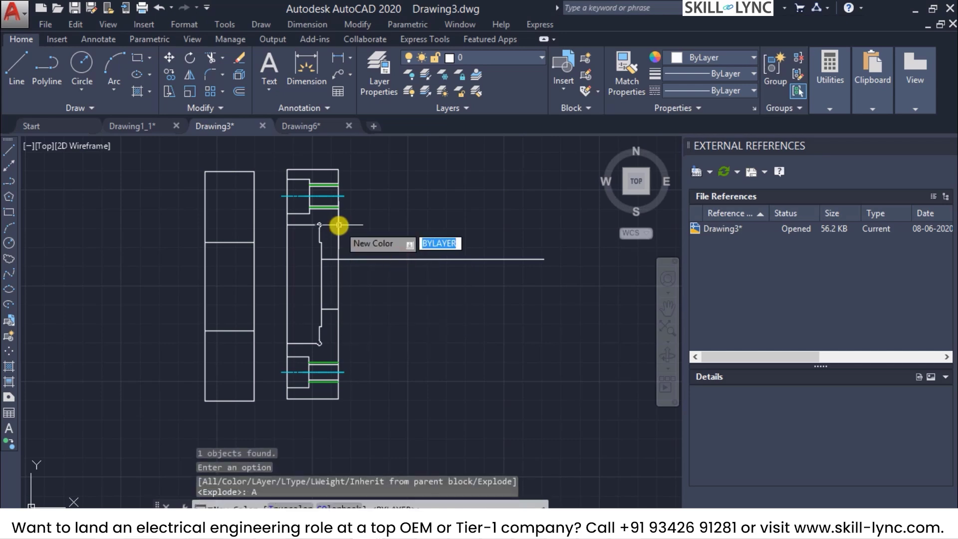
{"action": "key", "text": "Down"}
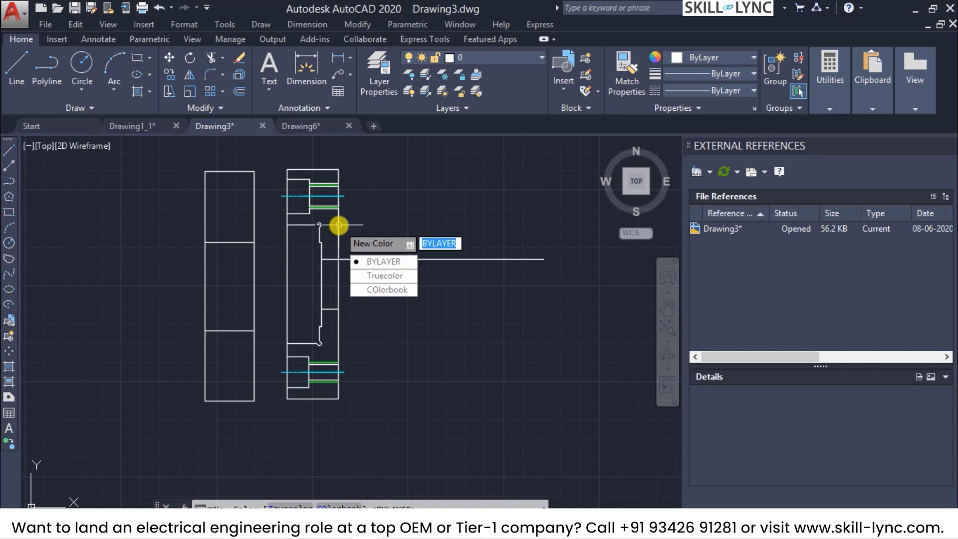
{"action": "type", "text": "by"}
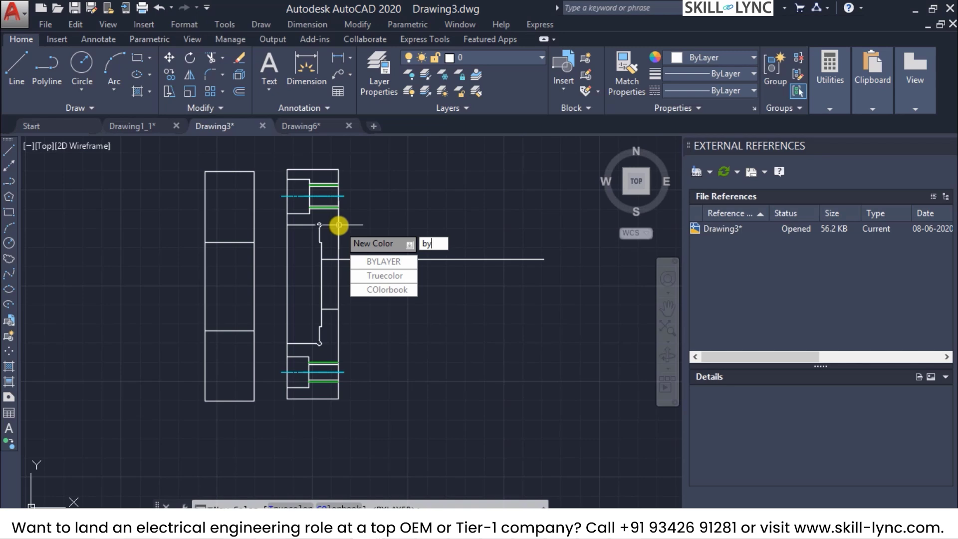
{"action": "type", "text": "block"}
{"action": "key", "text": "Return"}
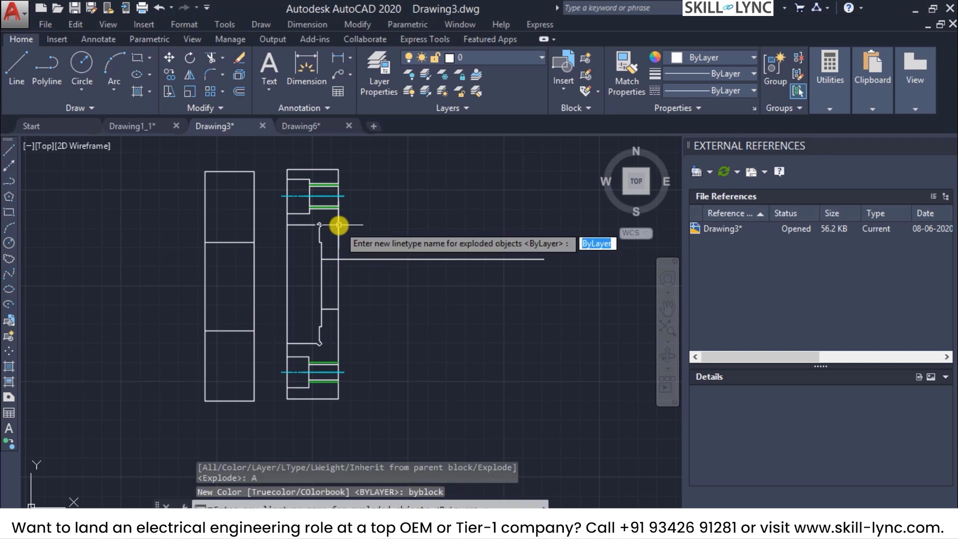
Set both the linetype and the lineweight of the exploded pump cover objects to ByBlock.
{"action": "type", "text": "bybl"}
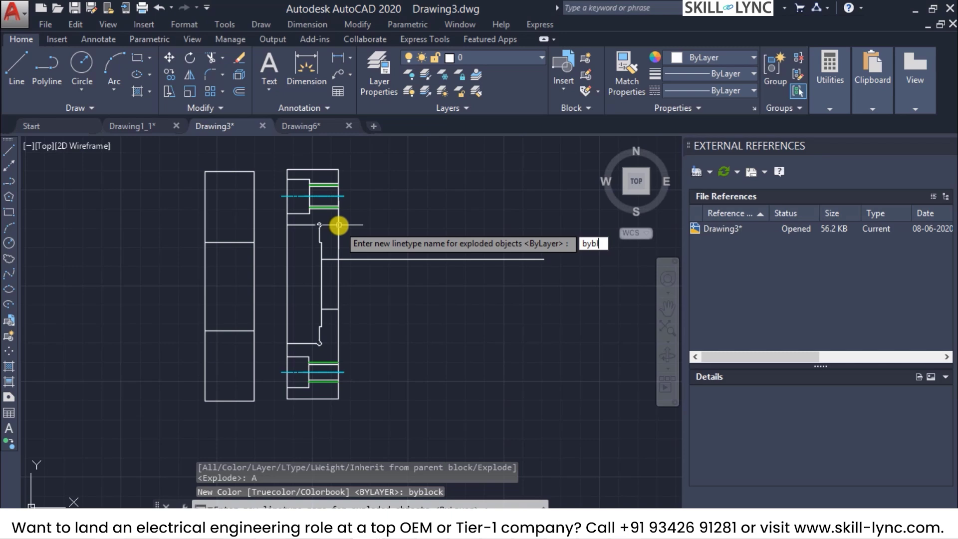
{"action": "type", "text": "ock"}
{"action": "key", "text": "Return"}
{"action": "type", "text": "byb"}
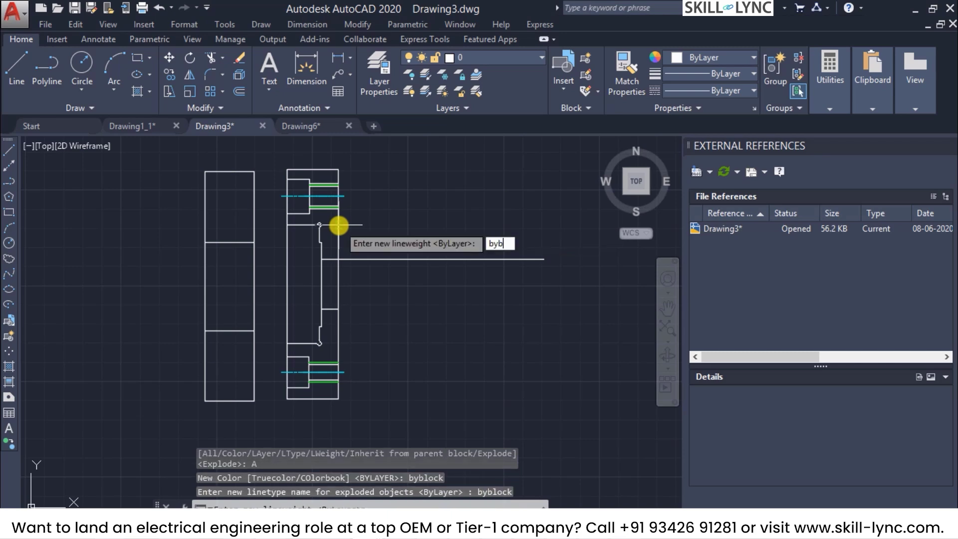
{"action": "type", "text": "lock"}
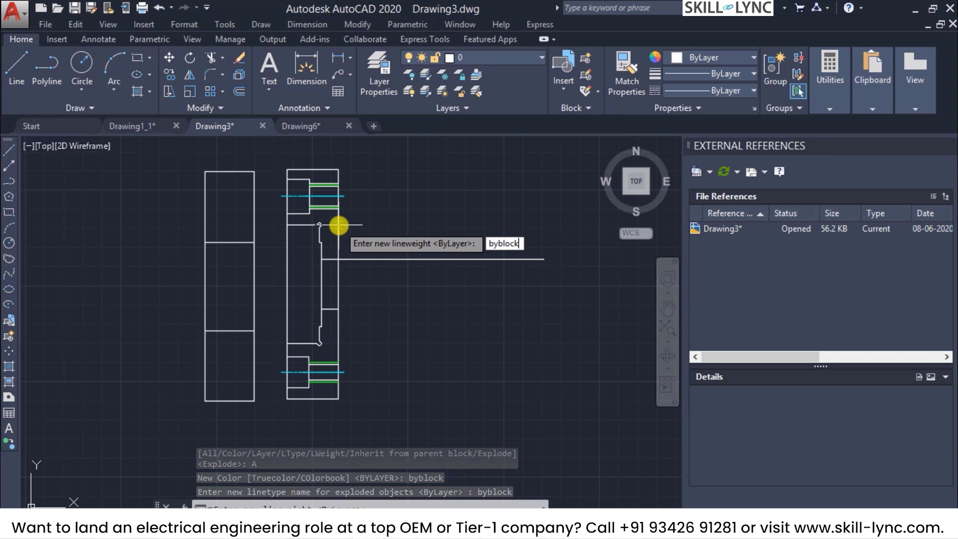
{"action": "key", "text": "Return"}
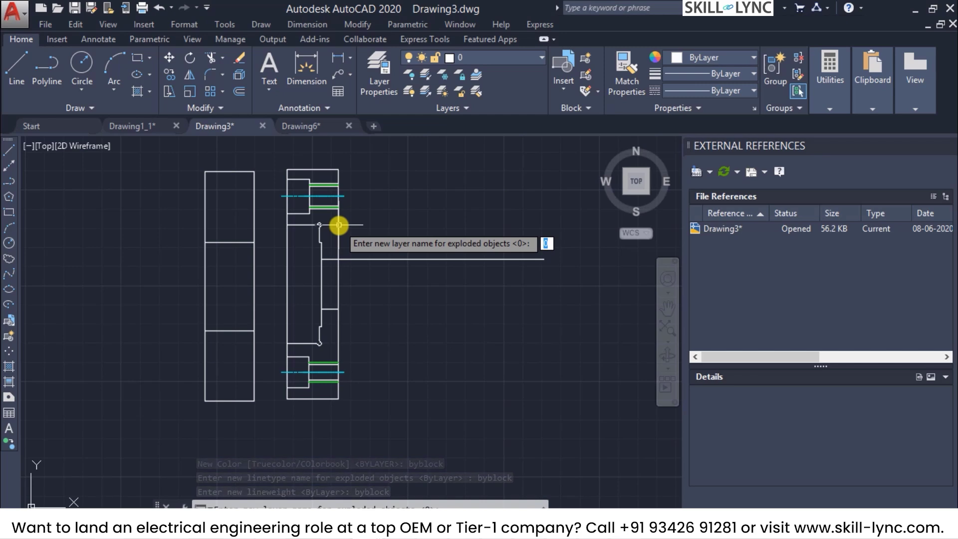
Try 1 as the exploded objects' layer name, and finish the pump cover explosion on the default layer 0.
{"action": "type", "text": "1"}
{"action": "key", "text": "Return"}
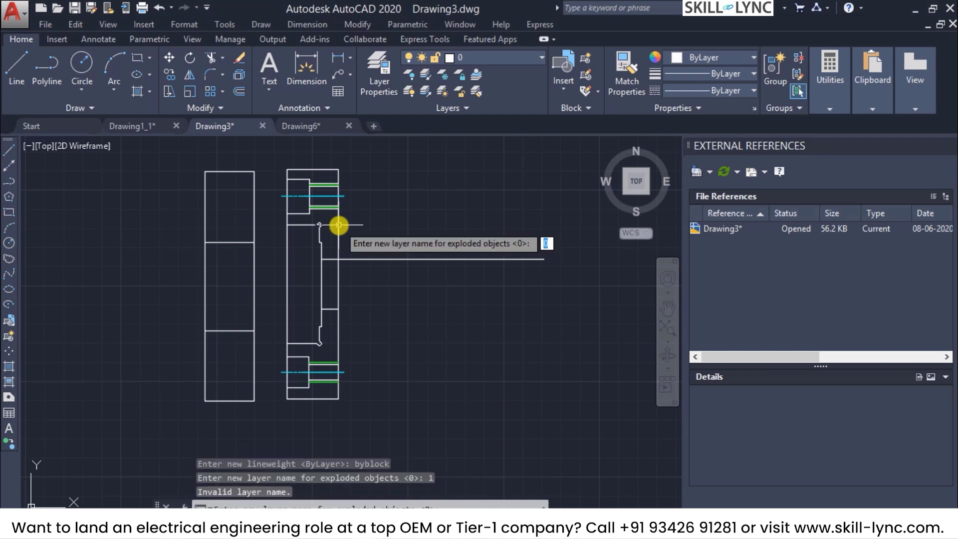
{"action": "type", "text": "deplode"}
{"action": "key", "text": "Return"}
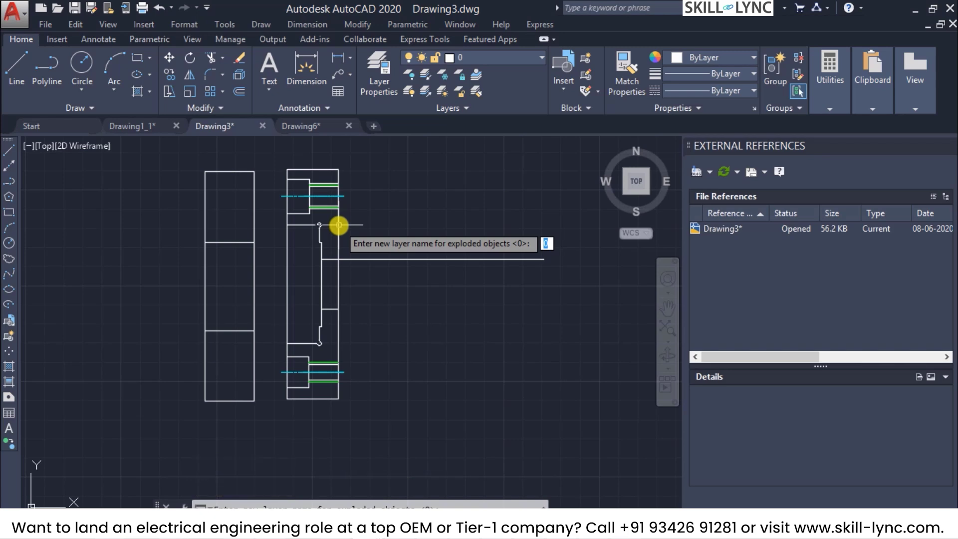
{"action": "key", "text": "Return"}
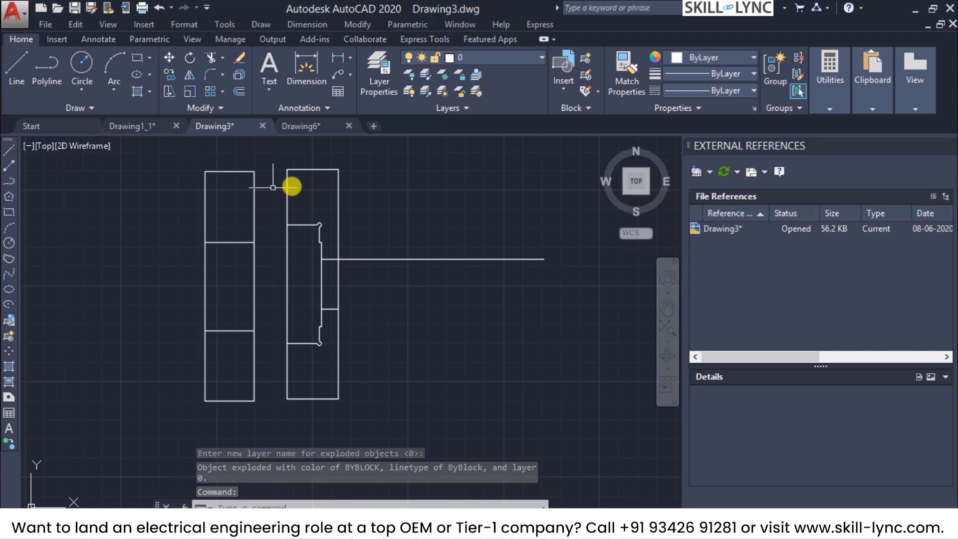
Delete the long horizontal line extending outward from the pump cover.
{"action": "left_click", "coordinate": [393, 258]}
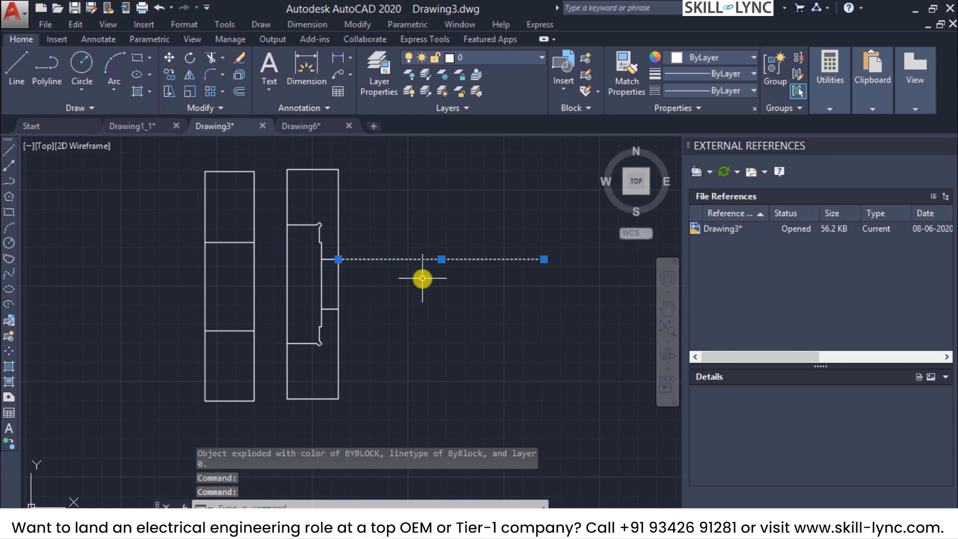
{"action": "key", "text": "Delete"}
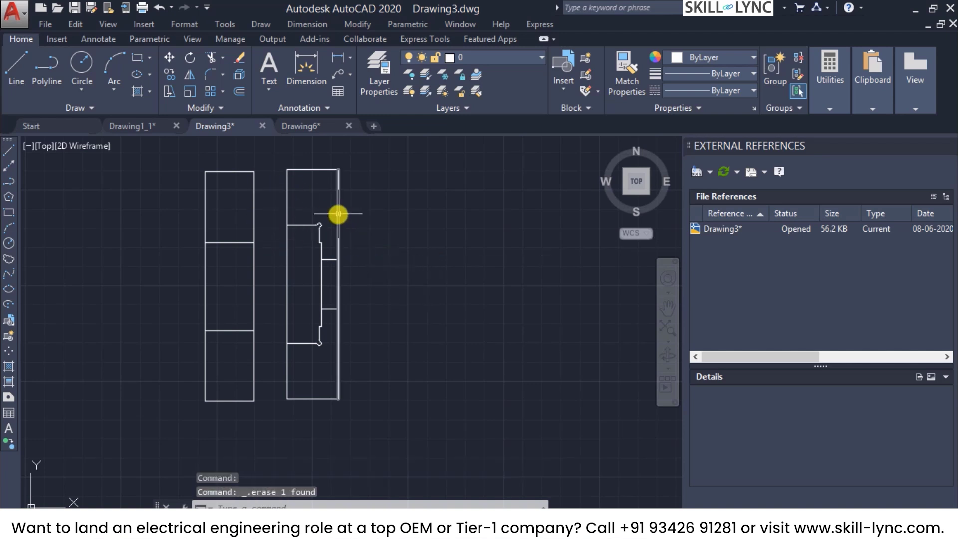
{"action": "key", "text": "Escape"}
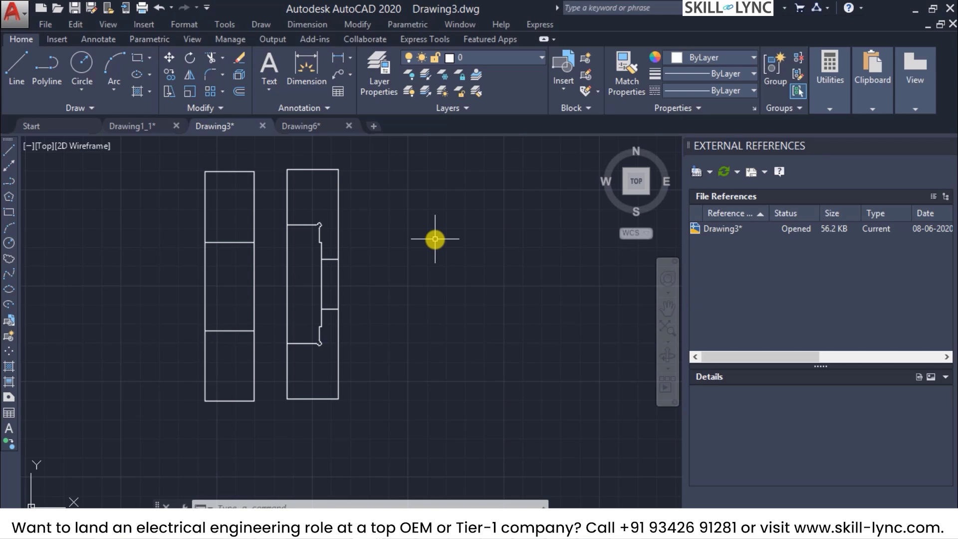
Make Pump_cover$0$AM_7 the current layer.
{"action": "left_click", "coordinate": [540, 56]}
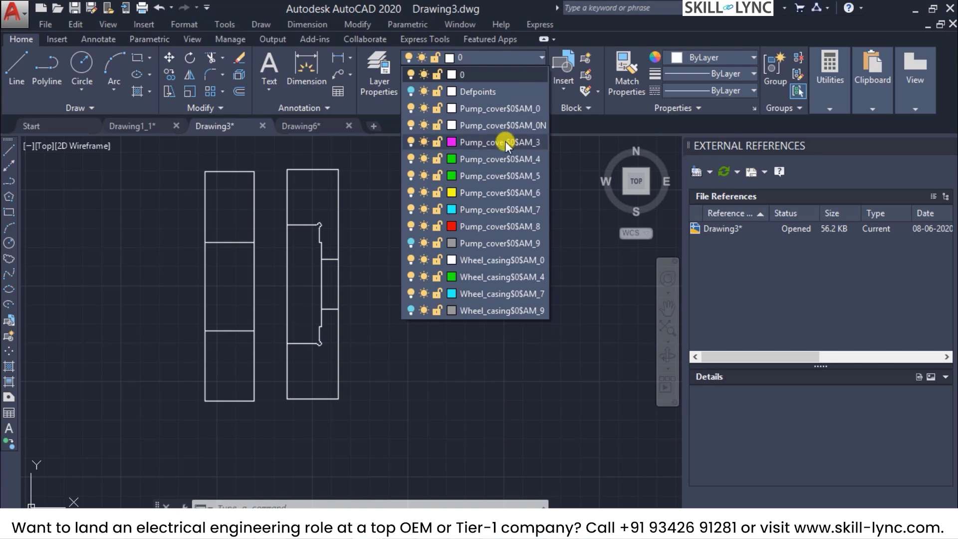
{"action": "left_click", "coordinate": [510, 209]}
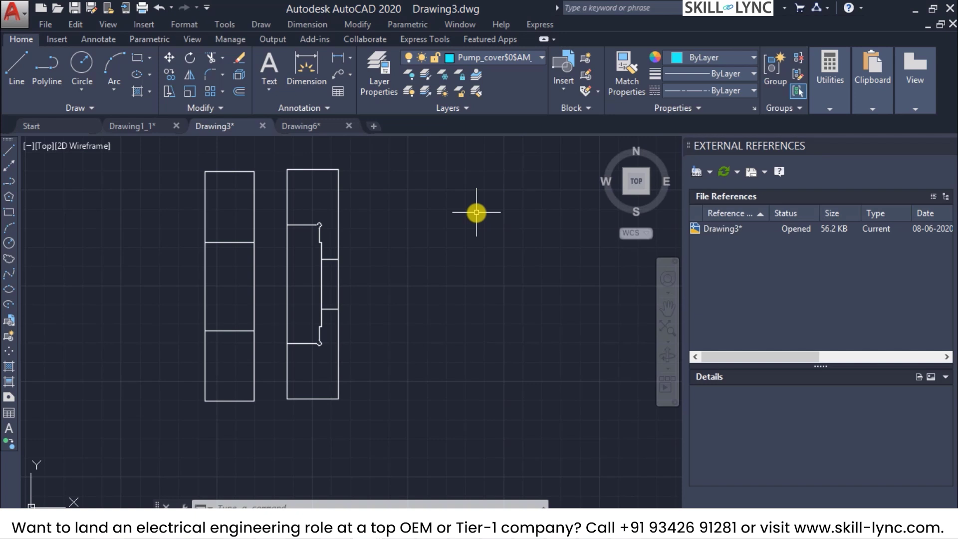
Start the Purge command and mark all unused named items for purging.
{"action": "type", "text": "purg"}
{"action": "key", "text": "Return"}
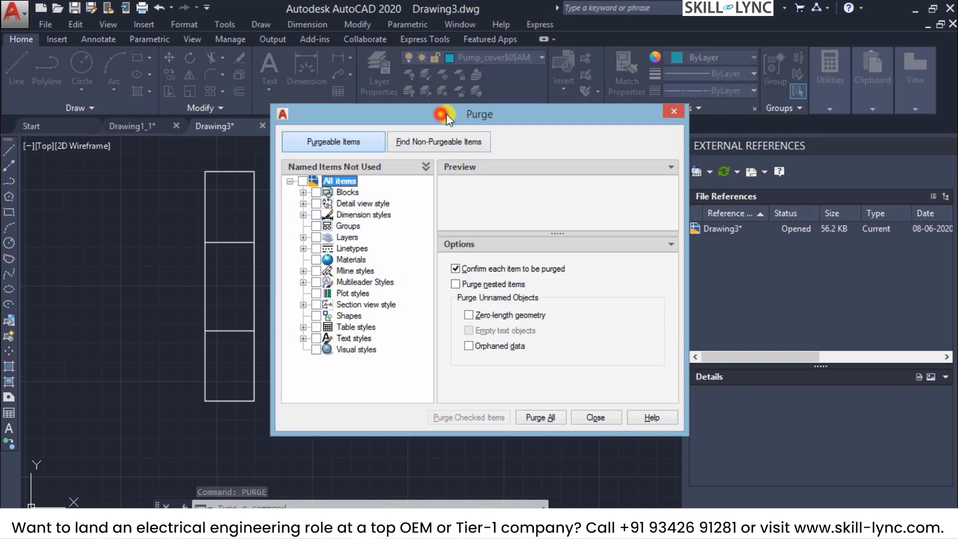
{"action": "left_click_drag", "start_coordinate": [446, 114], "coordinate": [555, 114]}
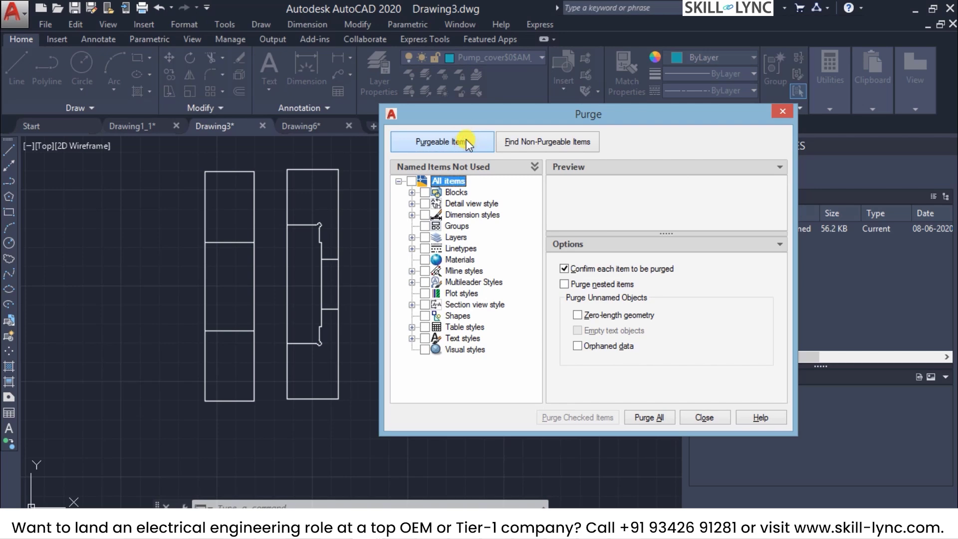
{"action": "left_click", "coordinate": [411, 181]}
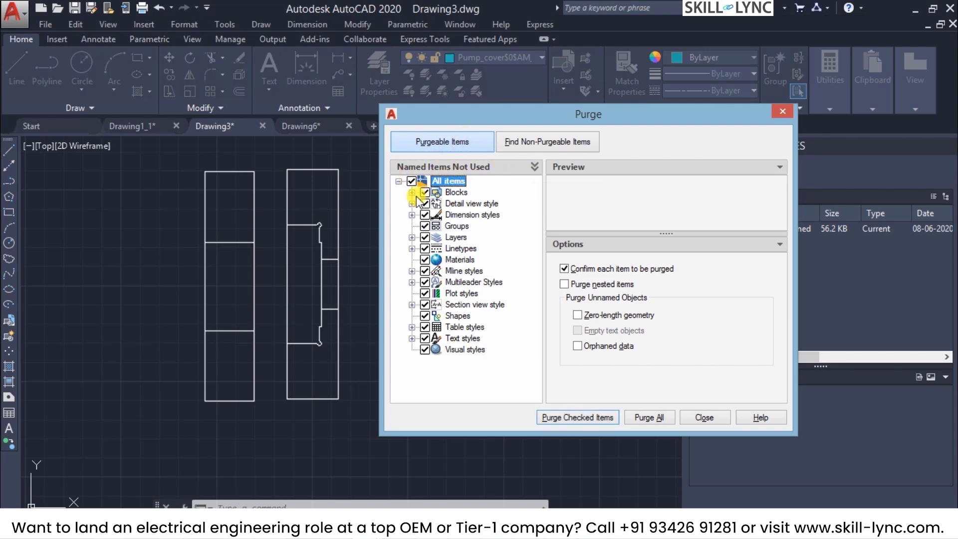
Examine the unused layers and dimension styles listed under the purgeable items.
{"action": "left_click", "coordinate": [411, 237]}
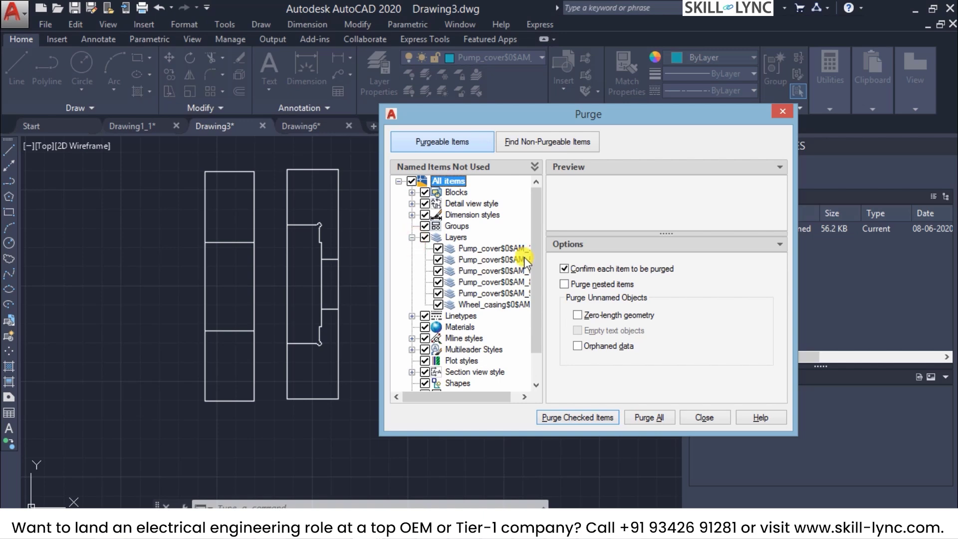
{"action": "left_click_drag", "start_coordinate": [511, 400], "coordinate": [518, 400]}
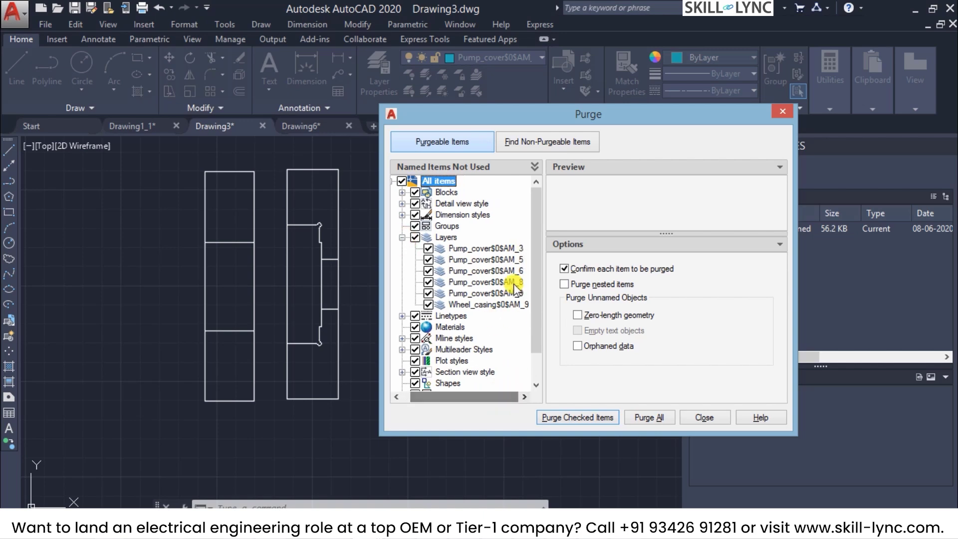
{"action": "left_click", "coordinate": [513, 248]}
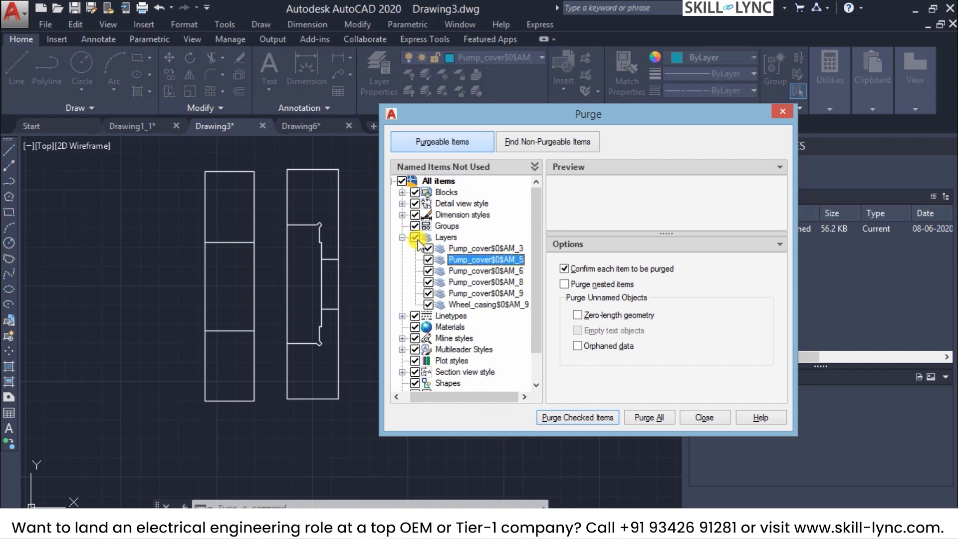
{"action": "left_click", "coordinate": [401, 214]}
{"action": "left_click_drag", "start_coordinate": [480, 396], "coordinate": [516, 396]}
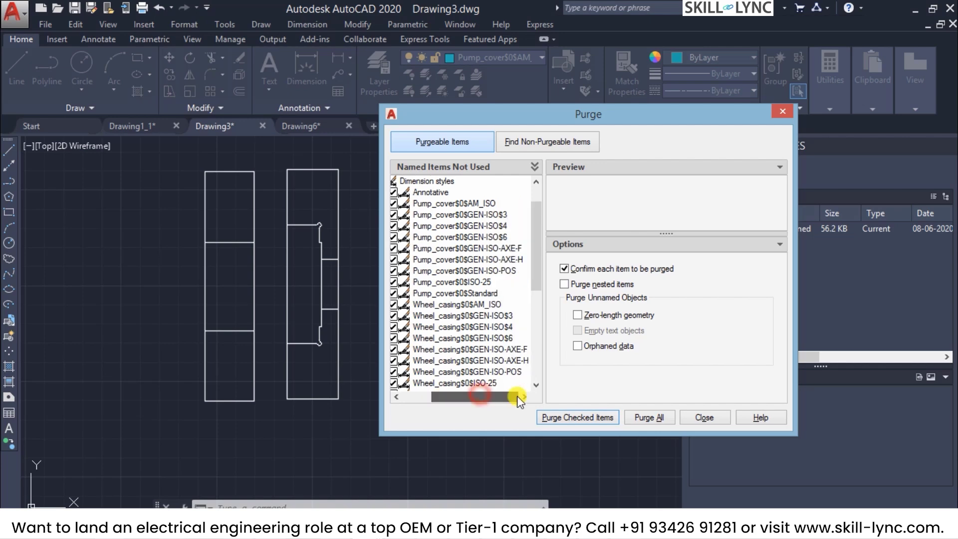
{"action": "left_click_drag", "start_coordinate": [537, 232], "coordinate": [430, 399]}
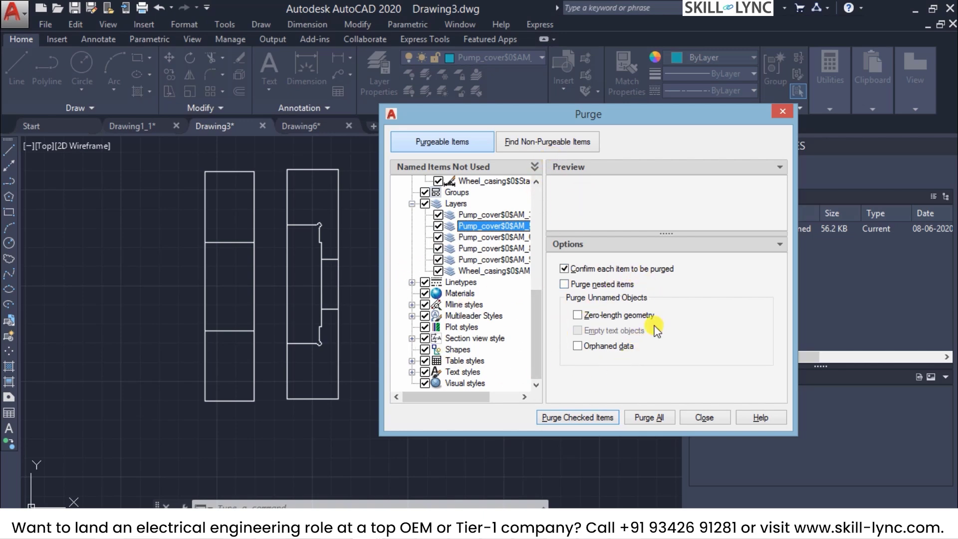
Purge all the unused items, confirming the purge for all checked items at once.
{"action": "left_click", "coordinate": [636, 421]}
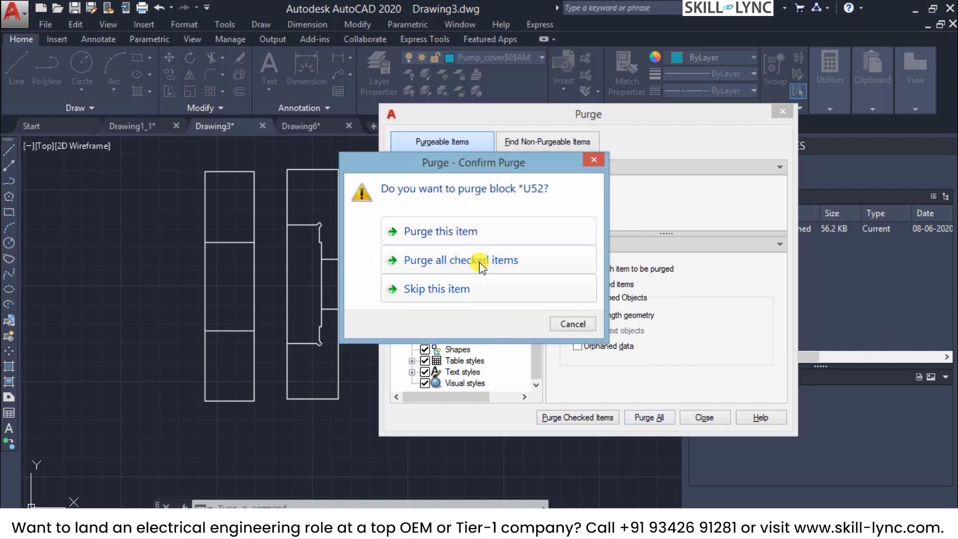
{"action": "left_click", "coordinate": [473, 260]}
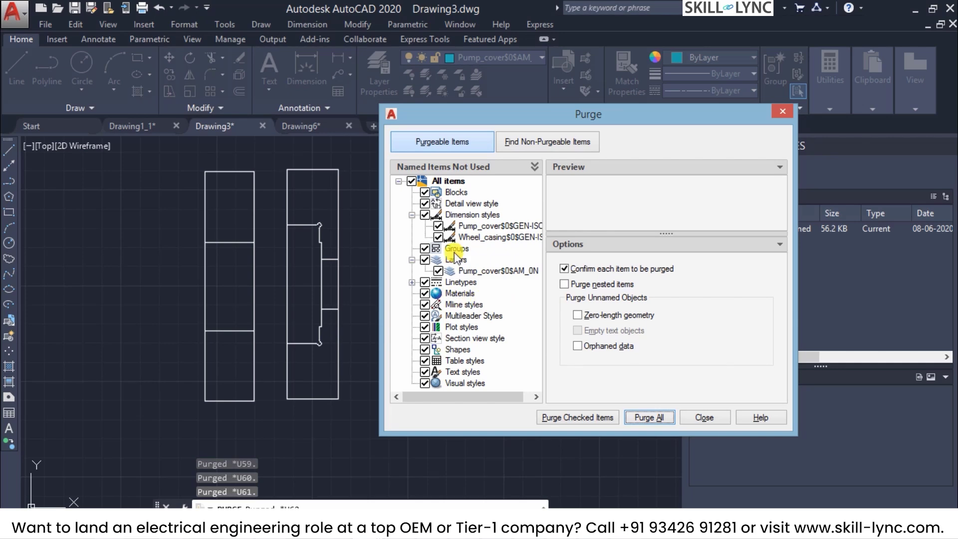
{"action": "left_click_drag", "start_coordinate": [438, 396], "coordinate": [526, 399]}
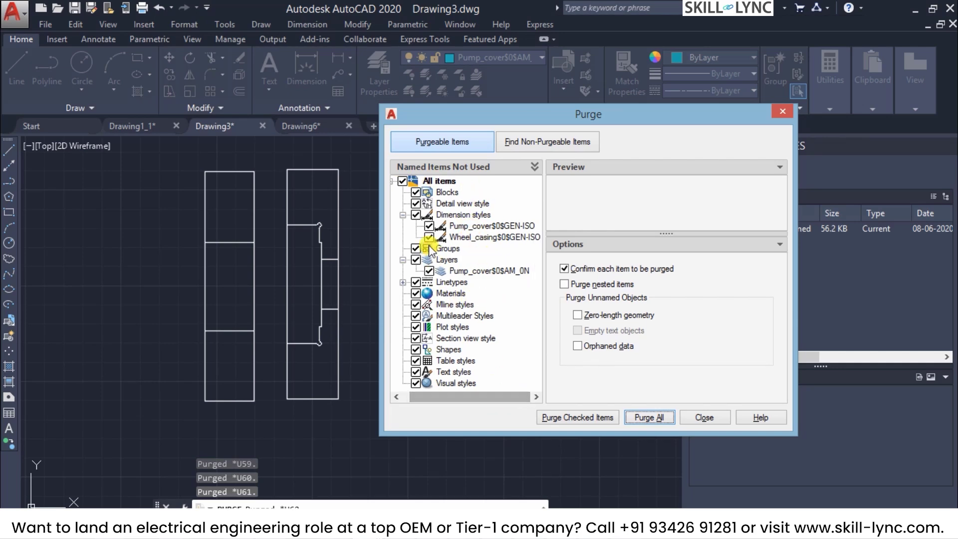
Review the non-purgeable dimension styles, layers, linetypes and text styles, and close the Purge dialog.
{"action": "left_click", "coordinate": [580, 144]}
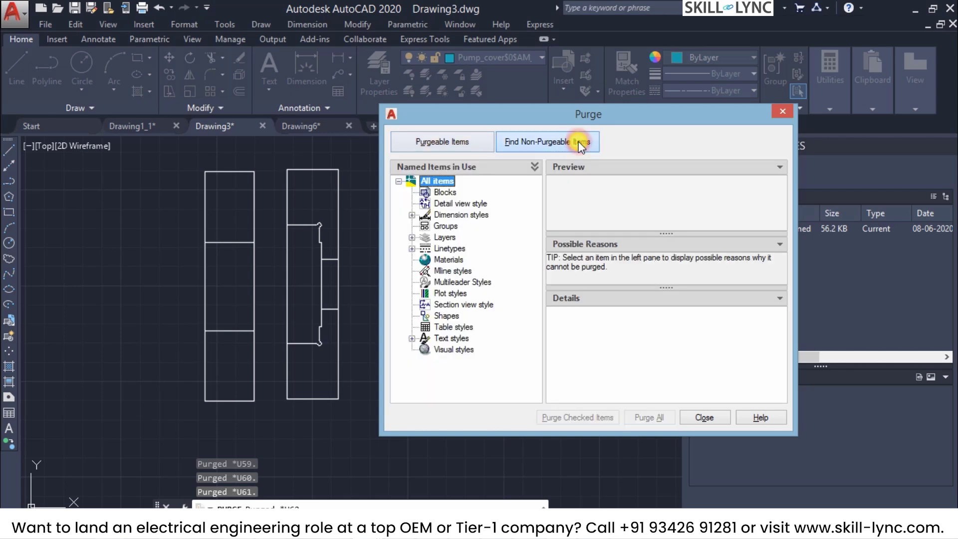
{"action": "left_click", "coordinate": [412, 215]}
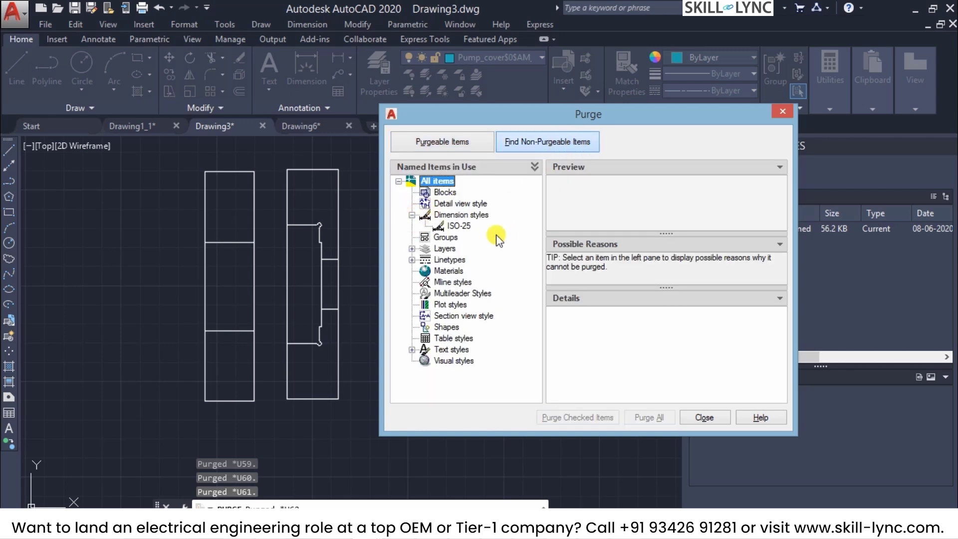
{"action": "left_click", "coordinate": [411, 248]}
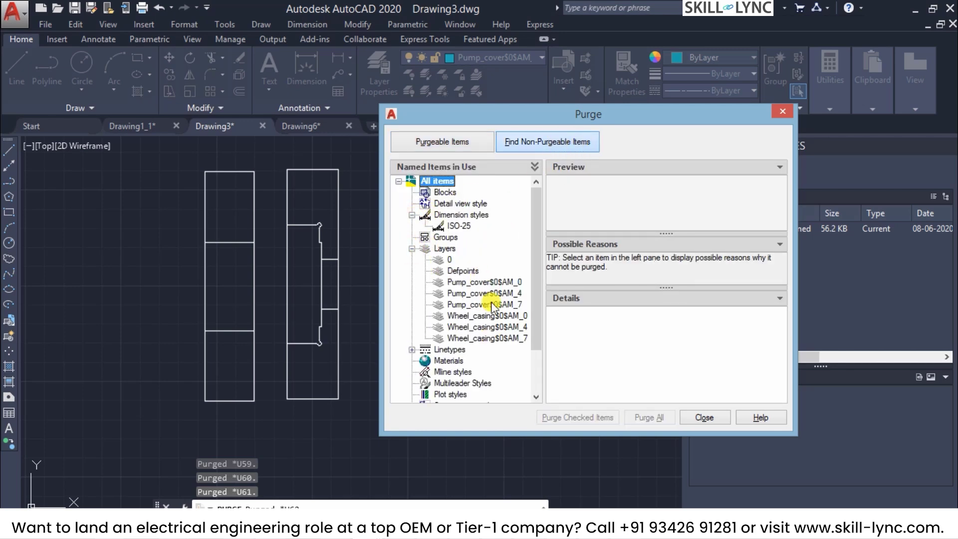
{"action": "left_click", "coordinate": [412, 349]}
{"action": "scroll", "coordinate": [452, 320], "scroll_direction": "down", "scroll_amount": 3}
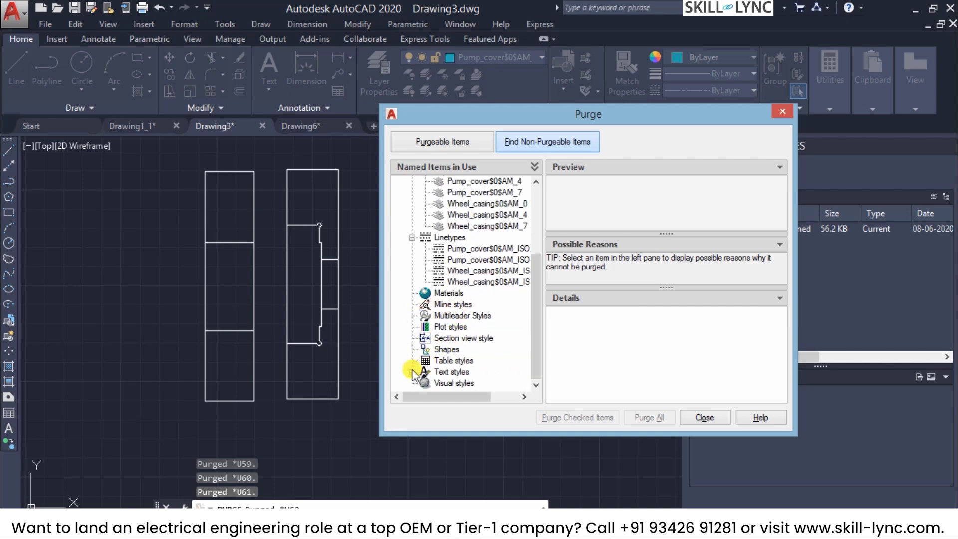
{"action": "left_click", "coordinate": [411, 371]}
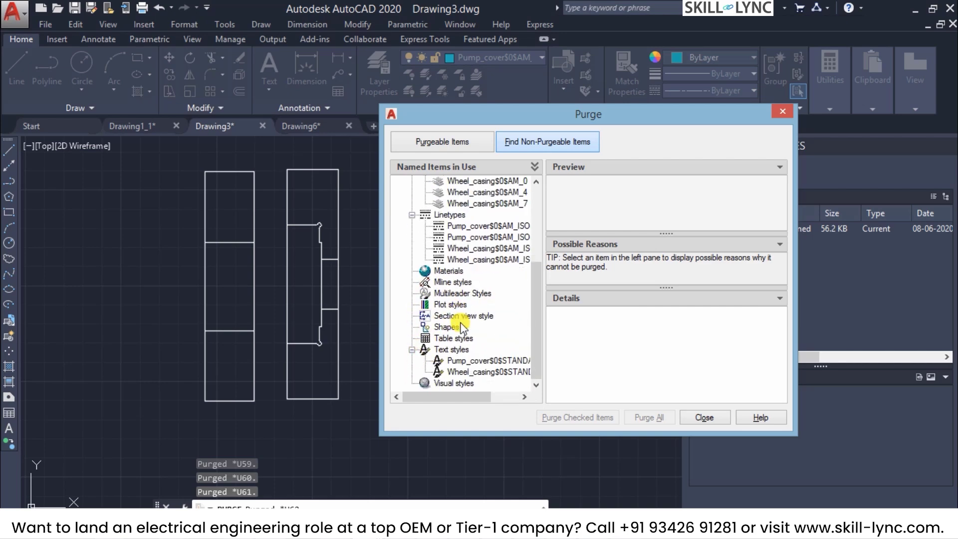
{"action": "left_click", "coordinate": [703, 417]}
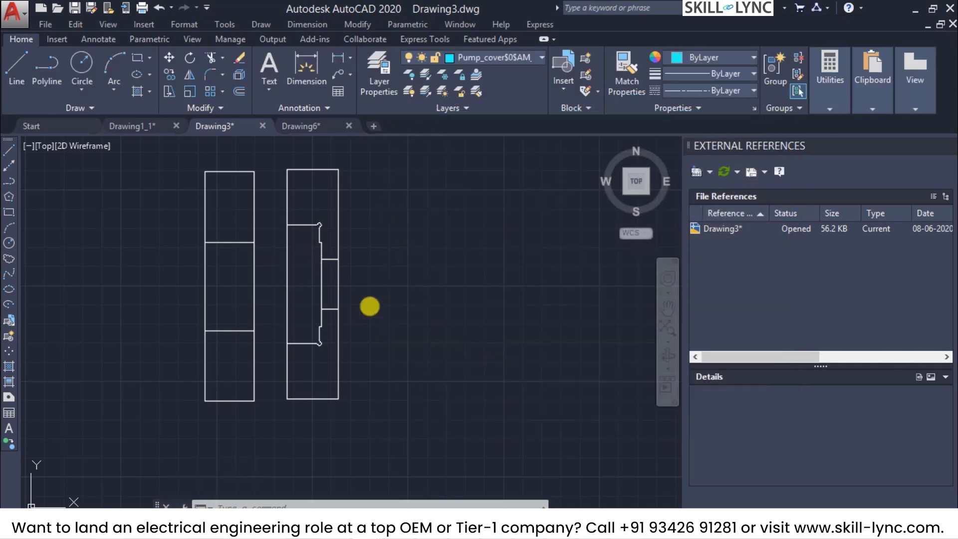
Select some inner lines of the pump cover, inspect their layer in the layer list, and clear the selection.
{"action": "left_click", "coordinate": [315, 256]}
{"action": "left_click", "coordinate": [394, 349]}
{"action": "left_click", "coordinate": [383, 418]}
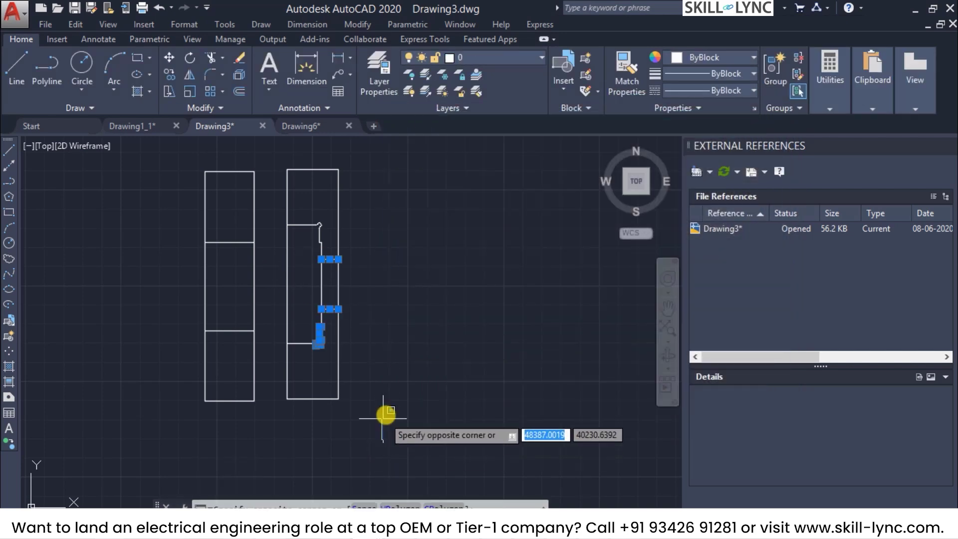
{"action": "key", "text": "Escape"}
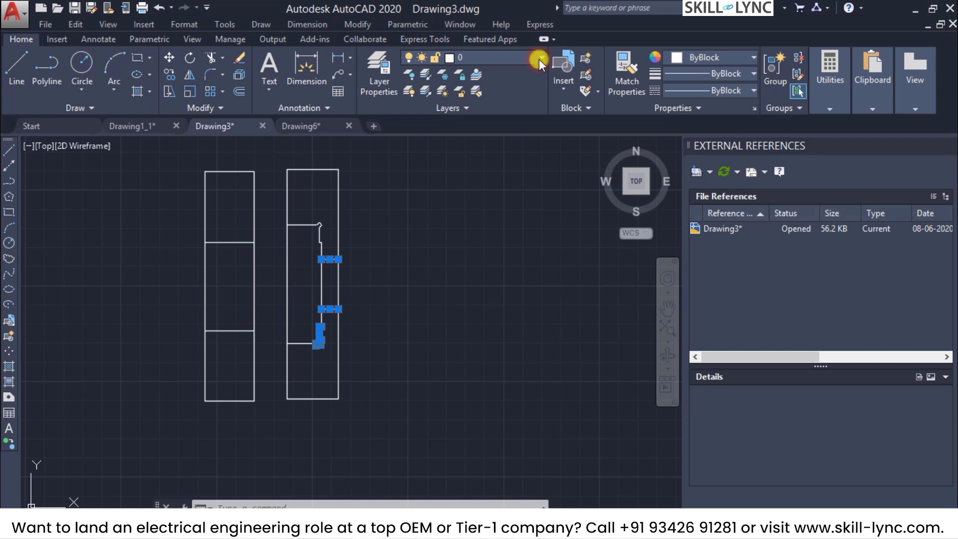
{"action": "left_click", "coordinate": [539, 59]}
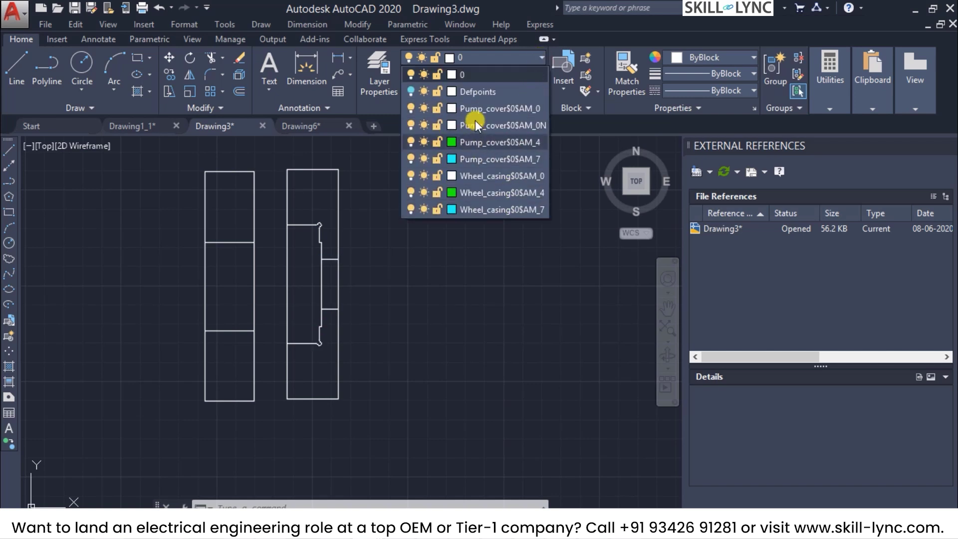
{"action": "left_click", "coordinate": [467, 268]}
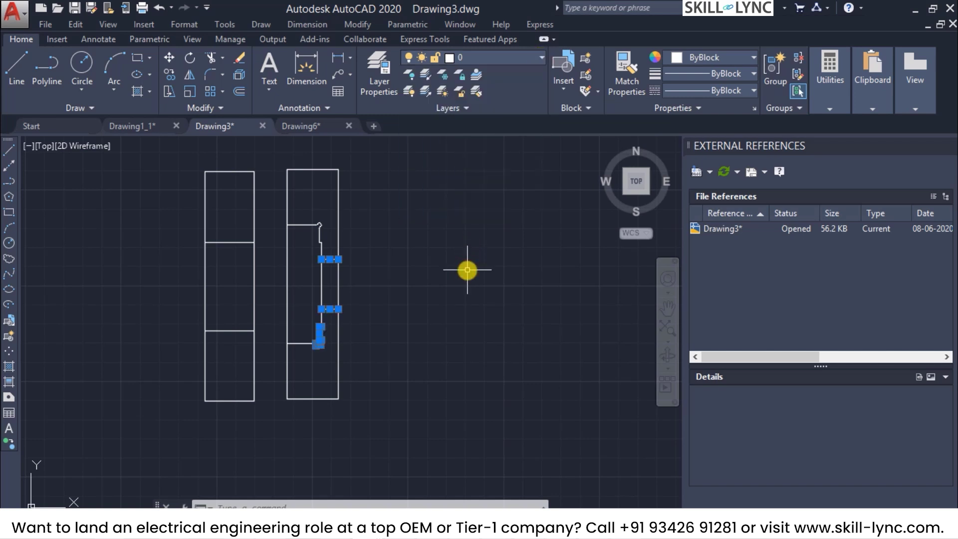
{"action": "left_click", "coordinate": [394, 242]}
{"action": "key", "text": "Escape"}
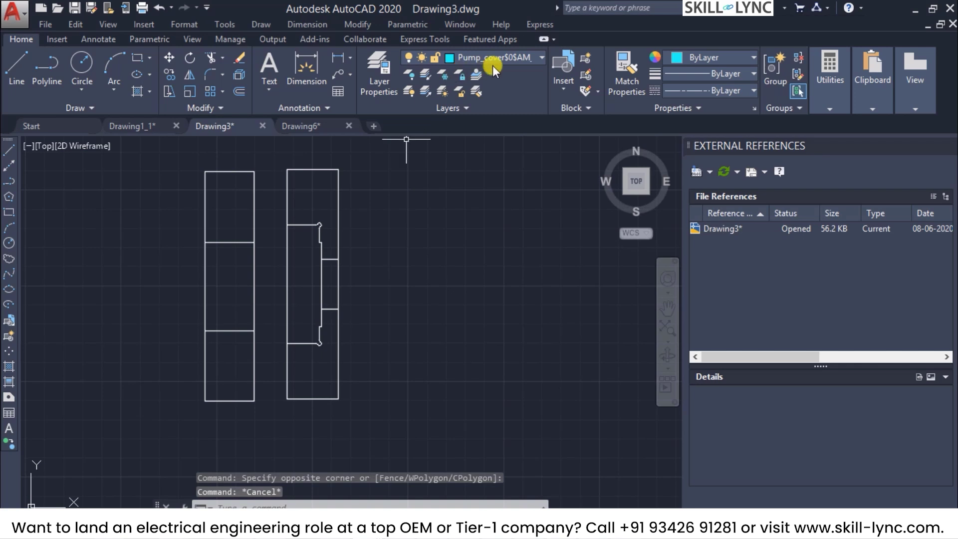
Check the drawing's remaining layers and turn on all layers.
{"action": "left_click", "coordinate": [510, 57]}
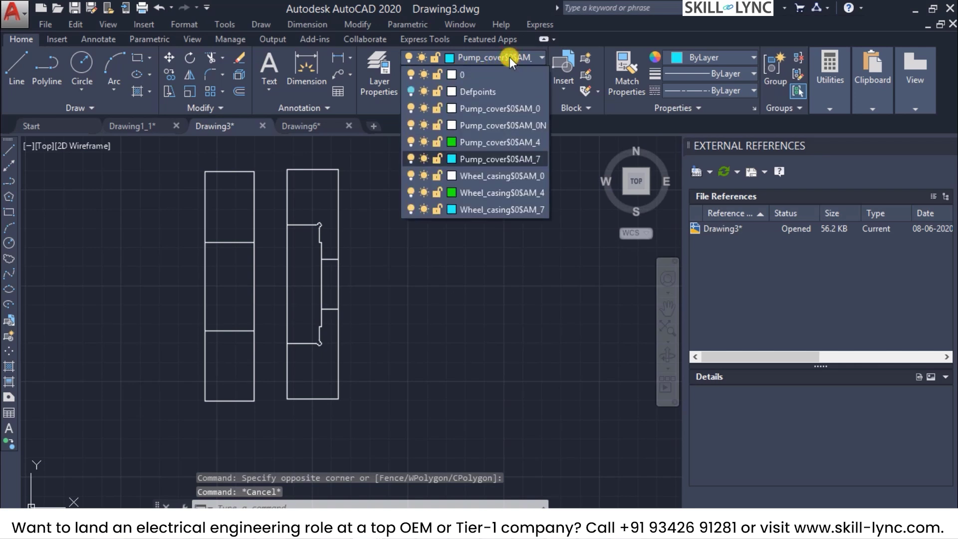
{"action": "left_click", "coordinate": [477, 273]}
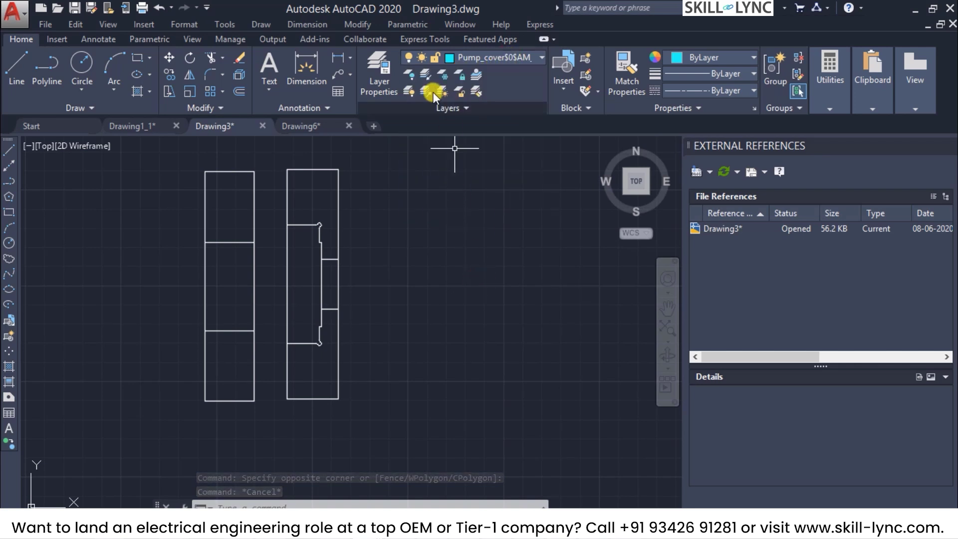
{"action": "left_click", "coordinate": [431, 92]}
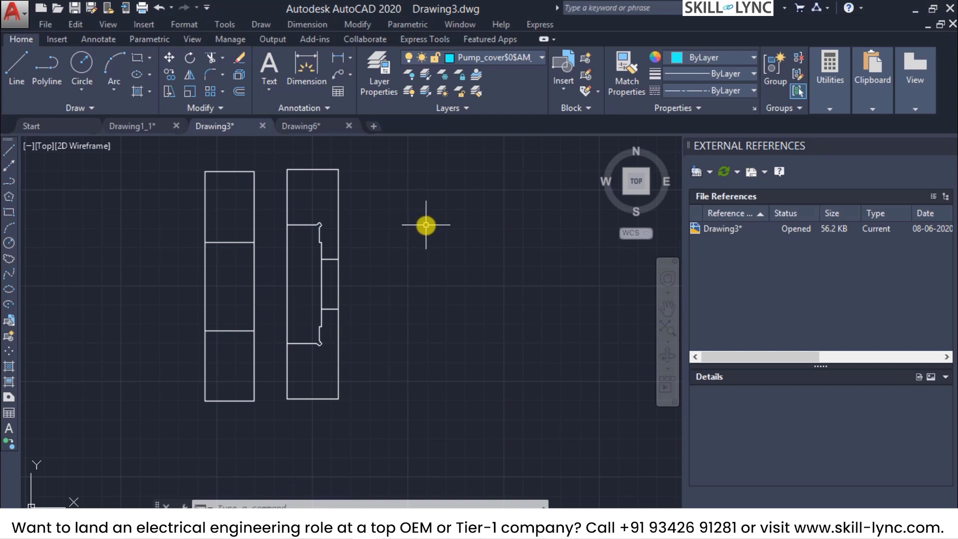
Audit the drawing with the option to fix any detected errors set to Yes.
{"action": "left_click", "coordinate": [6, 15]}
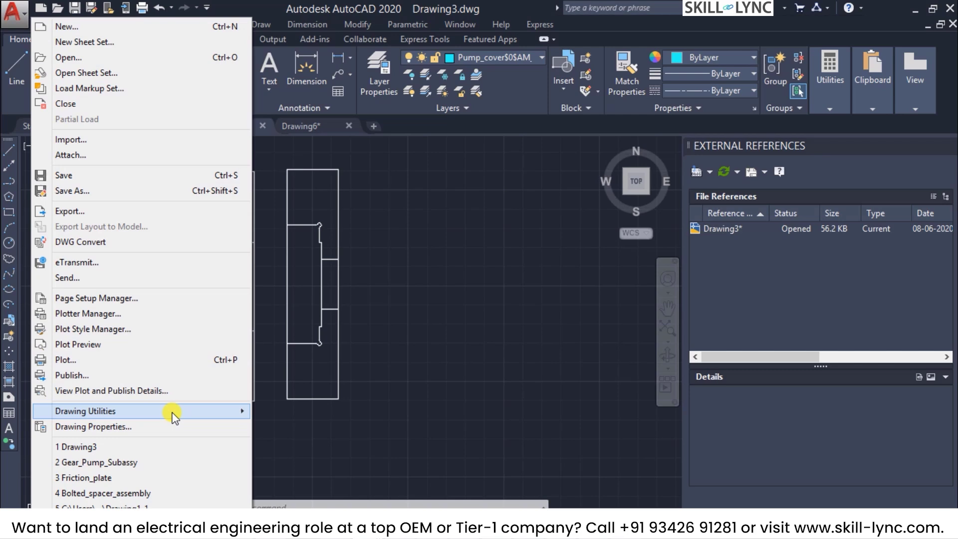
{"action": "mouse_move", "coordinate": [175, 416]}
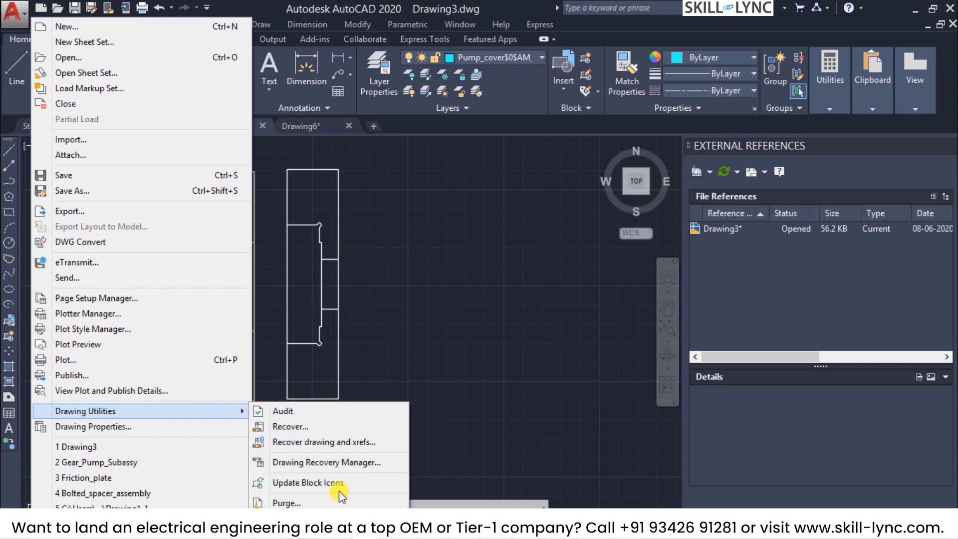
{"action": "left_click", "coordinate": [361, 411]}
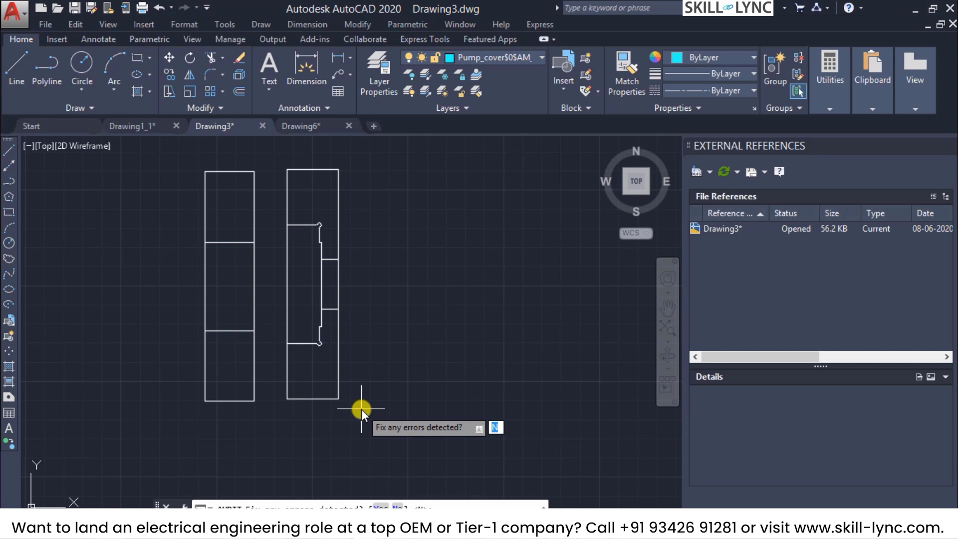
{"action": "type", "text": "n"}
{"action": "key", "text": "Return"}
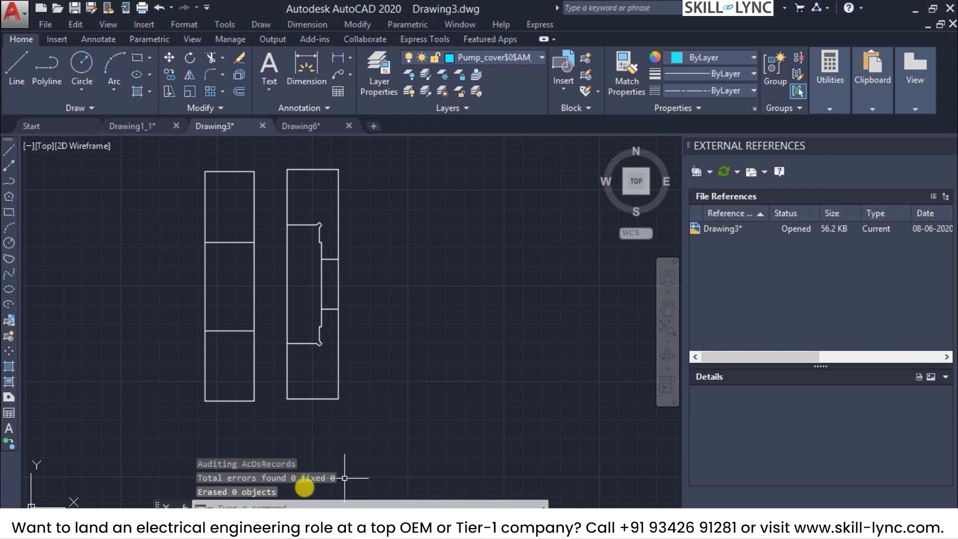
Read the audit report in the expanded command history and close the history.
{"action": "left_click", "coordinate": [542, 505]}
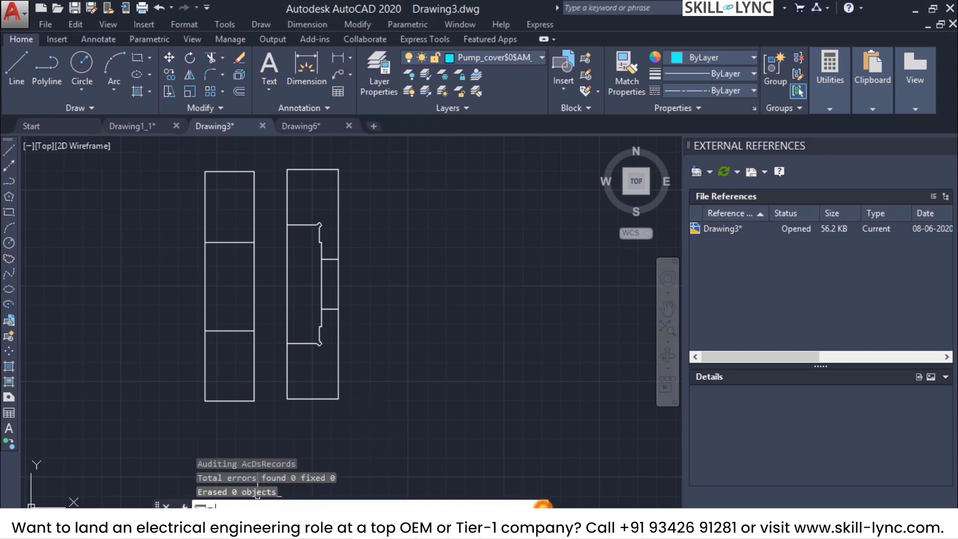
{"action": "key", "text": "F2"}
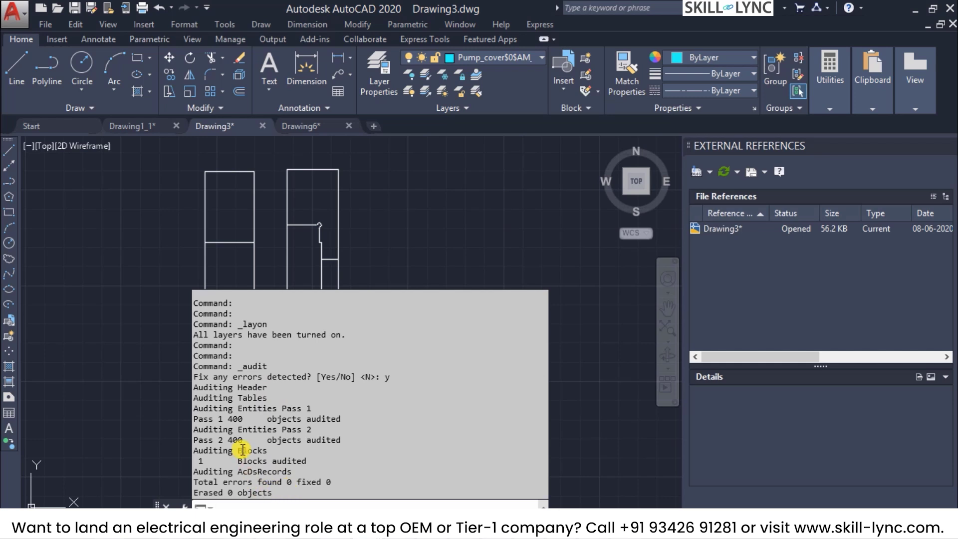
{"action": "left_click", "coordinate": [355, 505]}
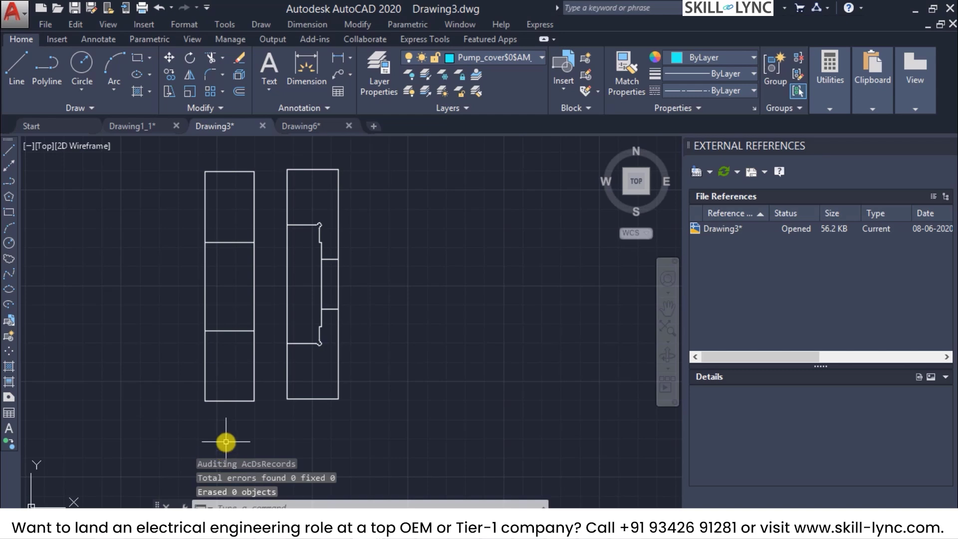
Try to recover Drawing3 with the Recover utility, decline opening it read-only, and cancel the file selection.
{"action": "left_click", "coordinate": [38, 21]}
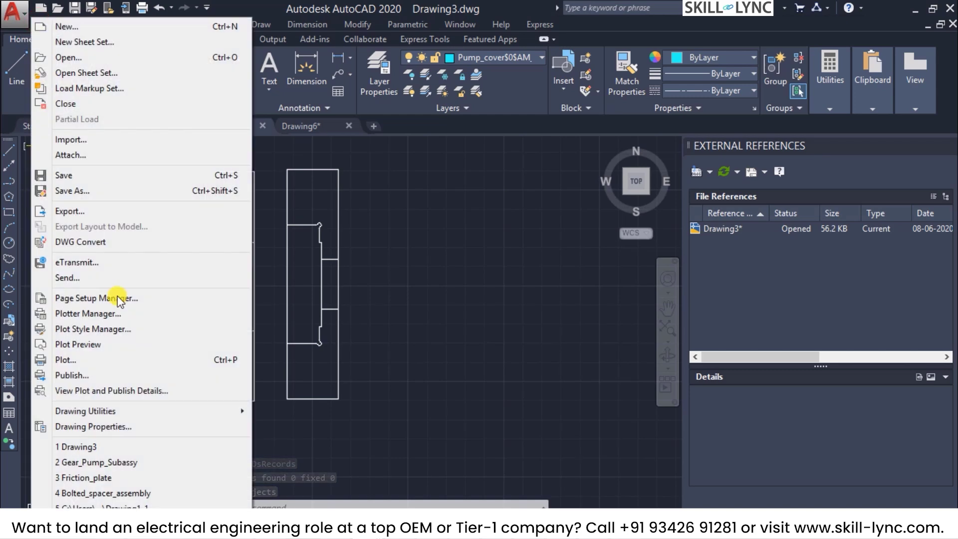
{"action": "mouse_move", "coordinate": [140, 414]}
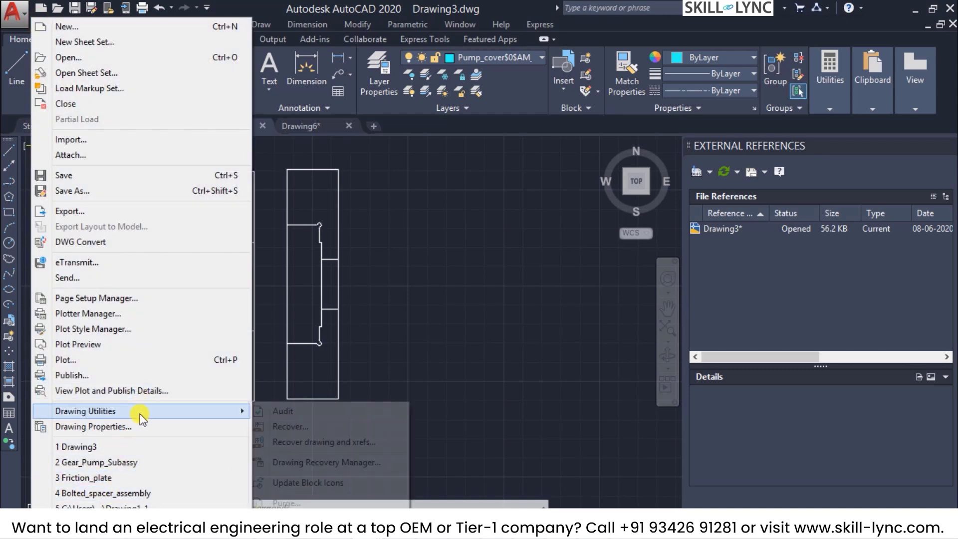
{"action": "left_click", "coordinate": [307, 429]}
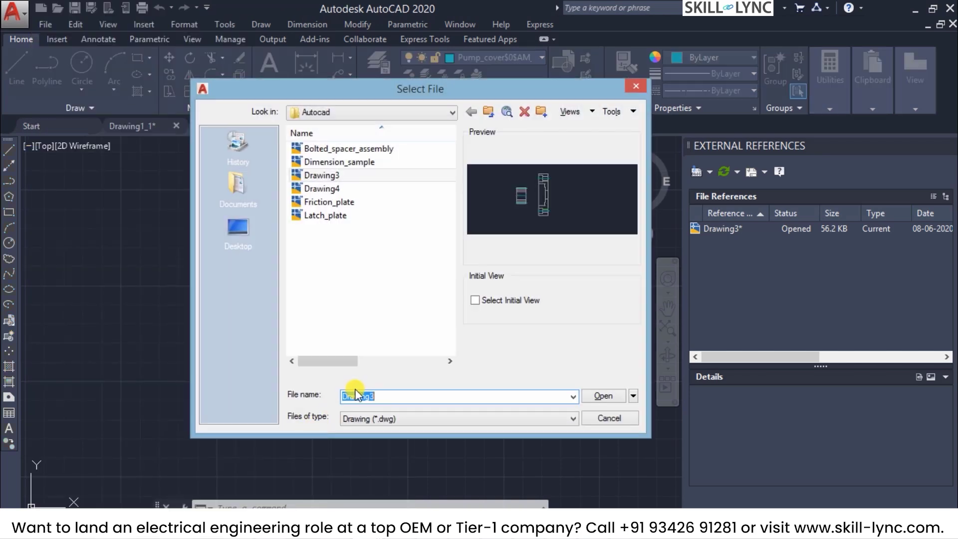
{"action": "left_click", "coordinate": [596, 394]}
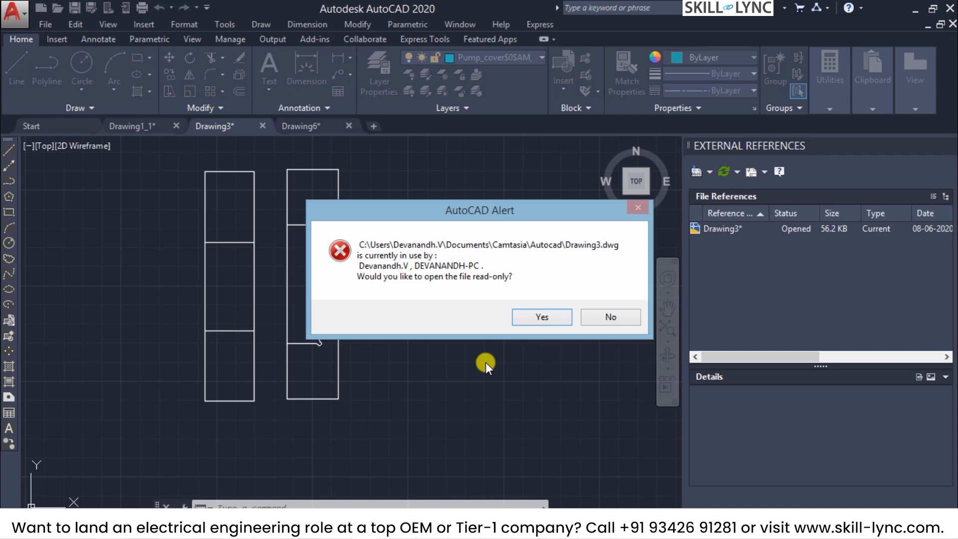
{"action": "left_click", "coordinate": [608, 317]}
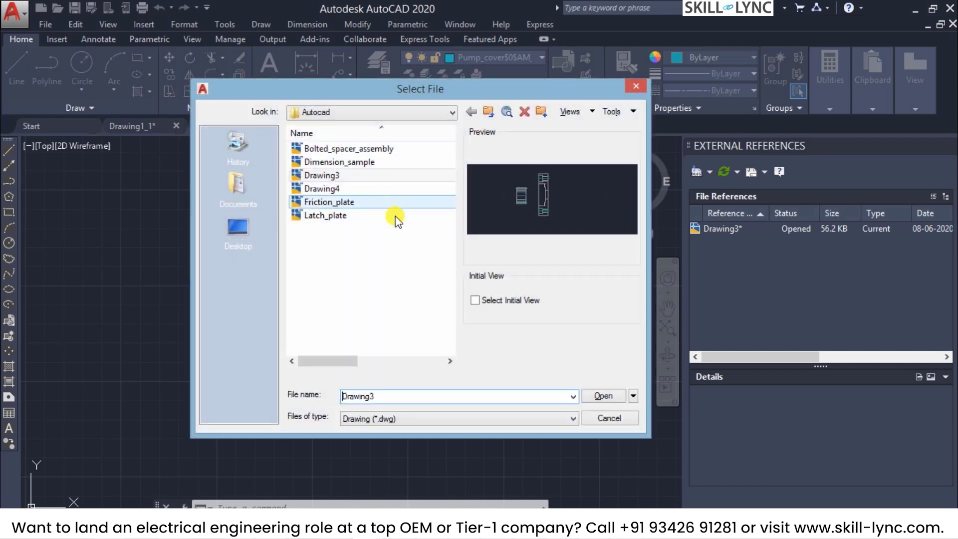
{"action": "left_click", "coordinate": [610, 418]}
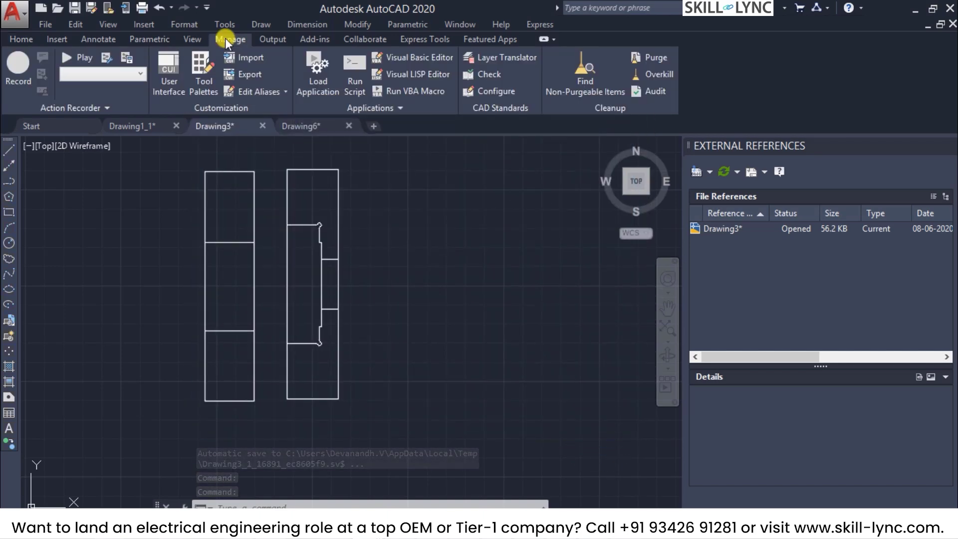
{"action": "left_click", "coordinate": [240, 37]}
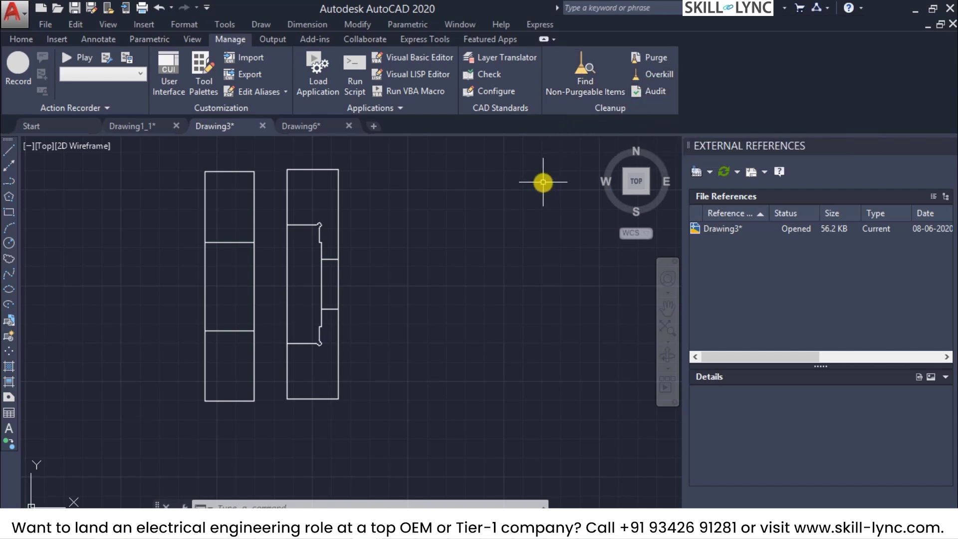
{"action": "scroll", "coordinate": [485, 345], "scroll_direction": "up", "scroll_amount": 2}
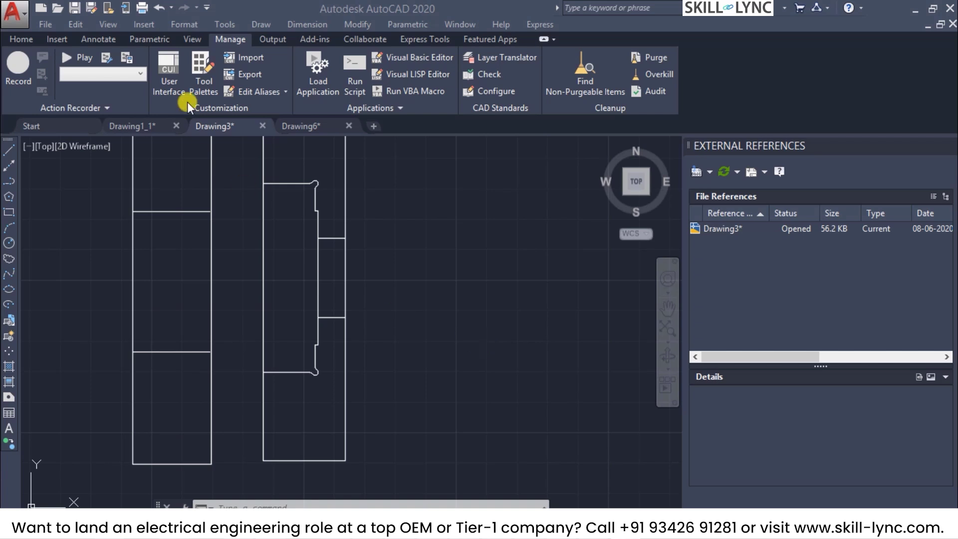
{"action": "left_click", "coordinate": [228, 24]}
{"action": "mouse_move", "coordinate": [265, 36]}
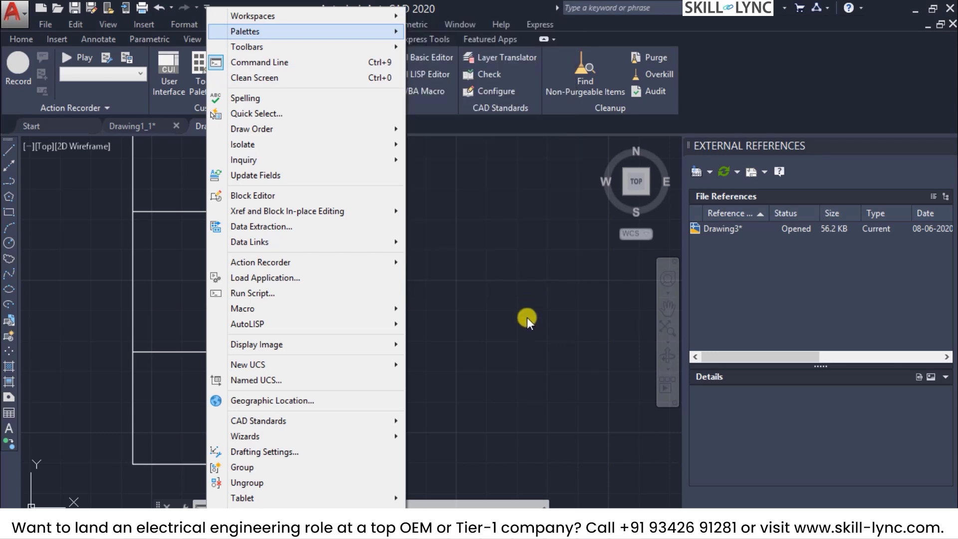
{"action": "left_click", "coordinate": [526, 328]}
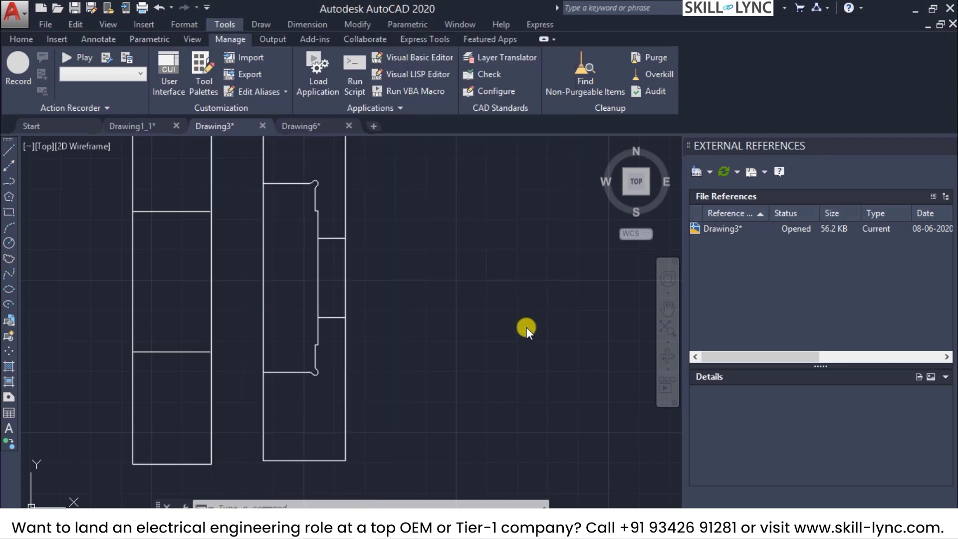
Open DesignCenter with the ADCENTER command and browse the folder list around the en-us DesignCenter sample folder.
{"action": "key", "text": "ctrl+2"}
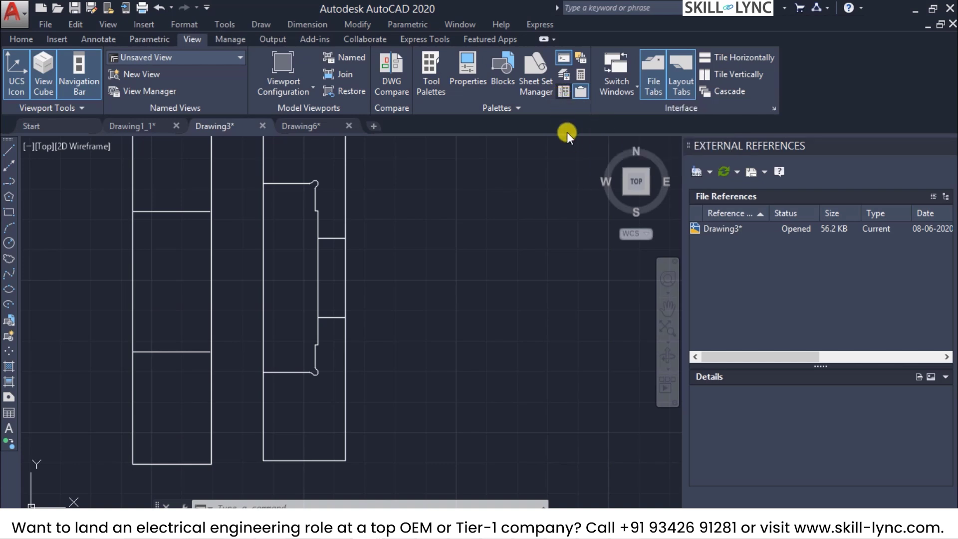
{"action": "type", "text": "adcenter"}
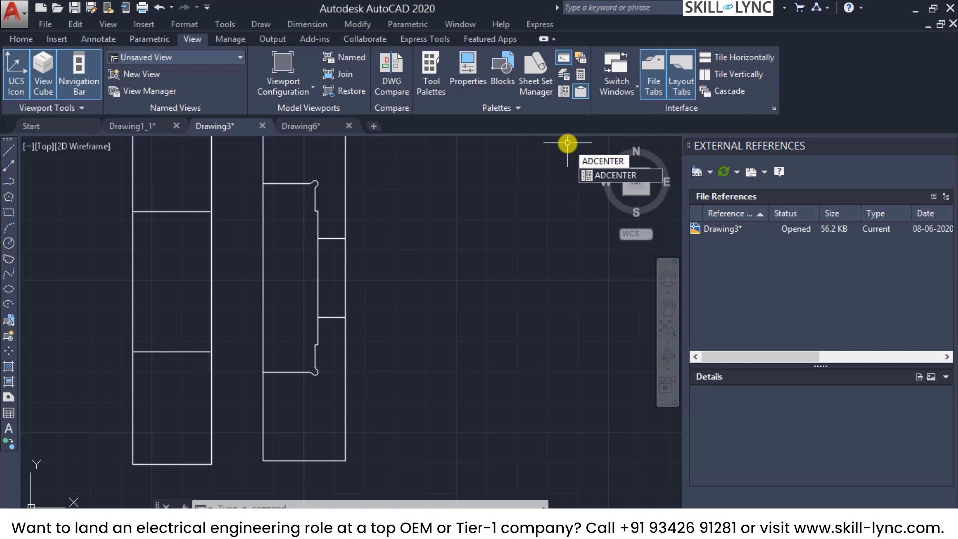
{"action": "key", "text": "Return"}
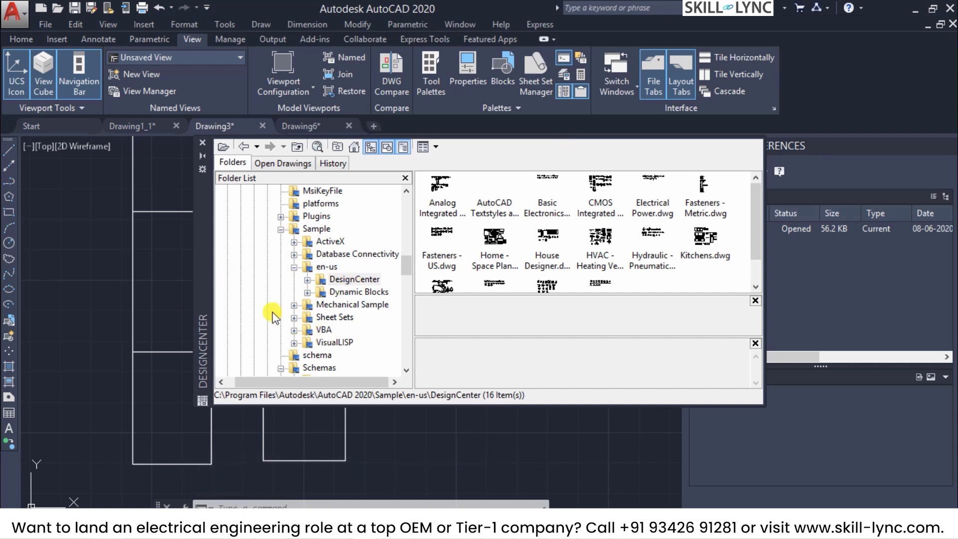
{"action": "left_click", "coordinate": [321, 282]}
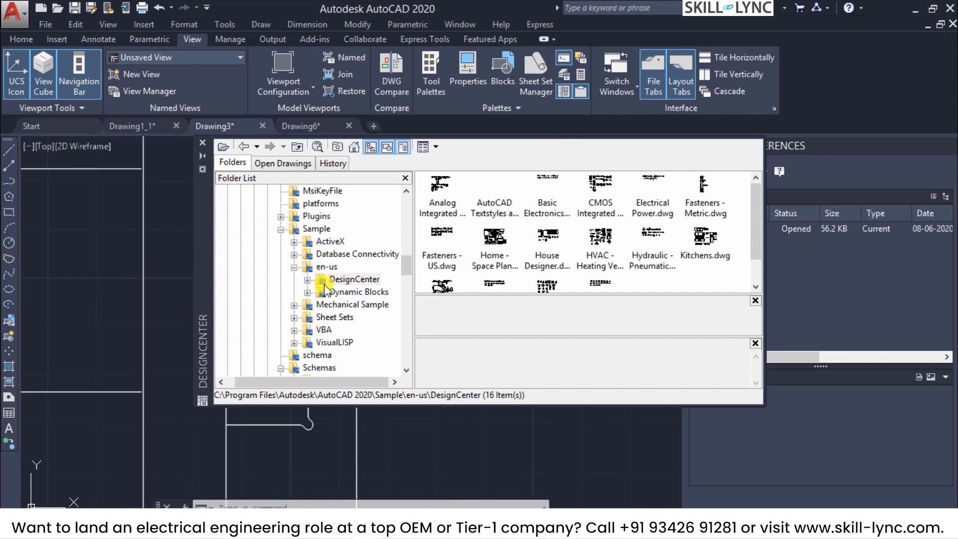
{"action": "mouse_move", "coordinate": [406, 264]}
{"action": "left_mouse_down"}
{"action": "mouse_move", "coordinate": [406, 253]}
{"action": "mouse_move", "coordinate": [406, 266]}
{"action": "left_mouse_up"}
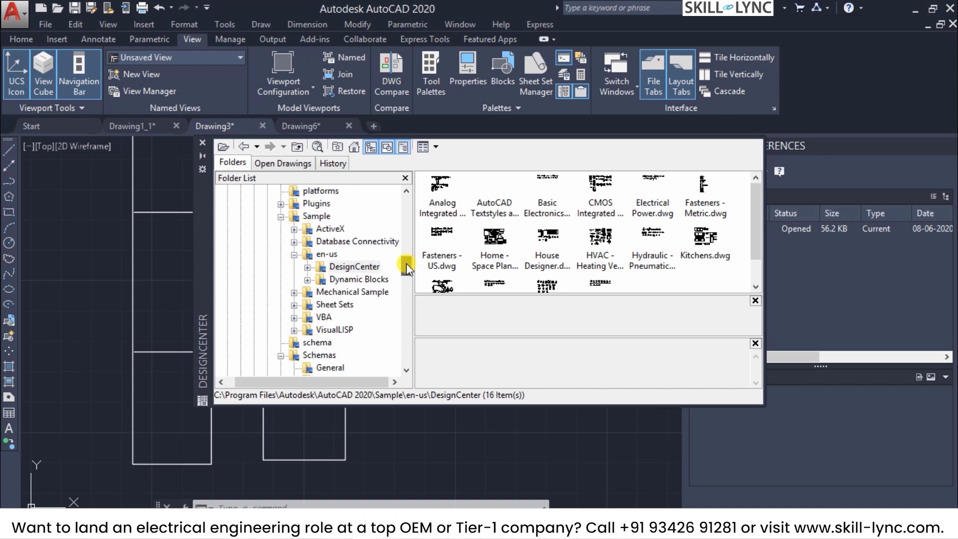
Check the named content categories of the open drawings Drawing1_1, Drawing3 and Drawing6 in DesignCenter.
{"action": "left_click", "coordinate": [280, 164]}
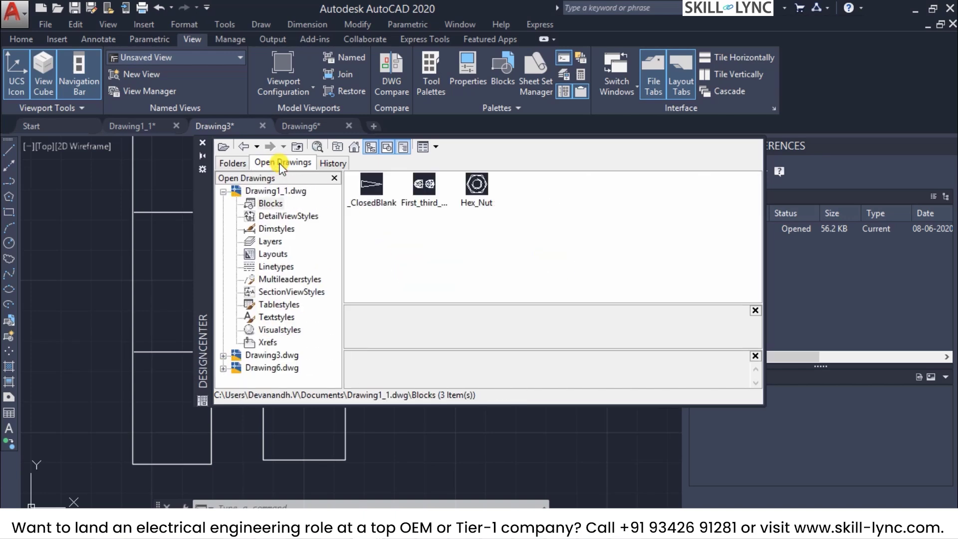
{"action": "left_click", "coordinate": [223, 191]}
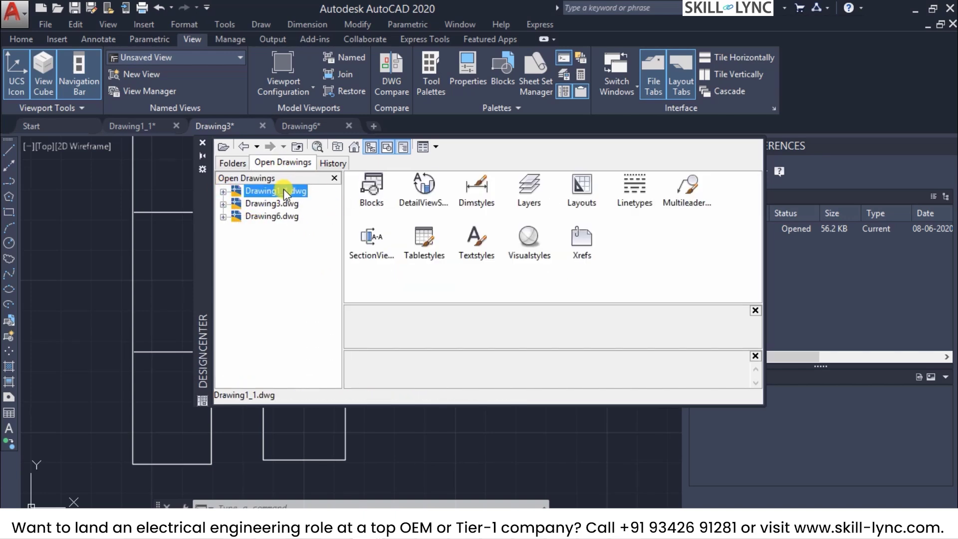
{"action": "left_click", "coordinate": [274, 204]}
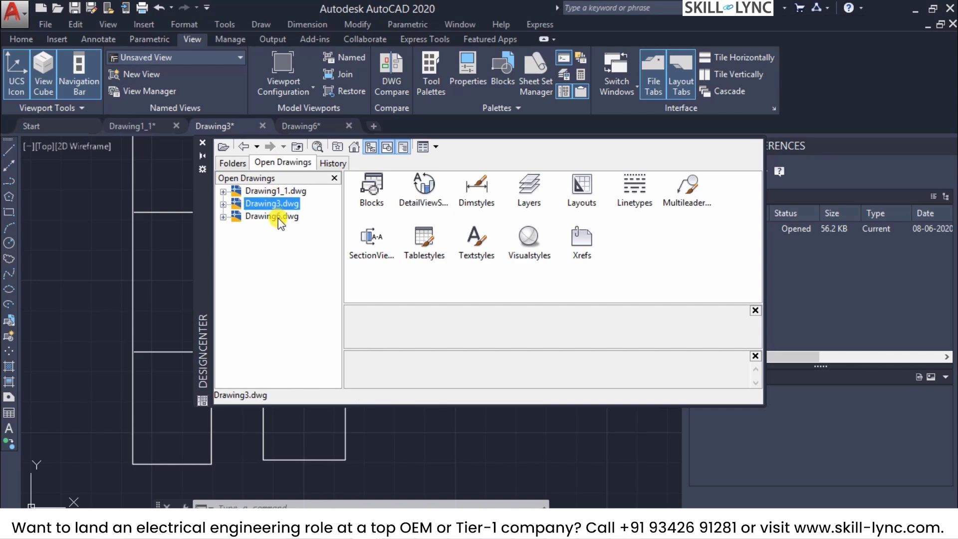
{"action": "left_click", "coordinate": [280, 217]}
{"action": "left_click", "coordinate": [282, 192]}
Compare DesignCenter's folder, open drawings and history listings, and return to the folder listing.
{"action": "left_click", "coordinate": [236, 162]}
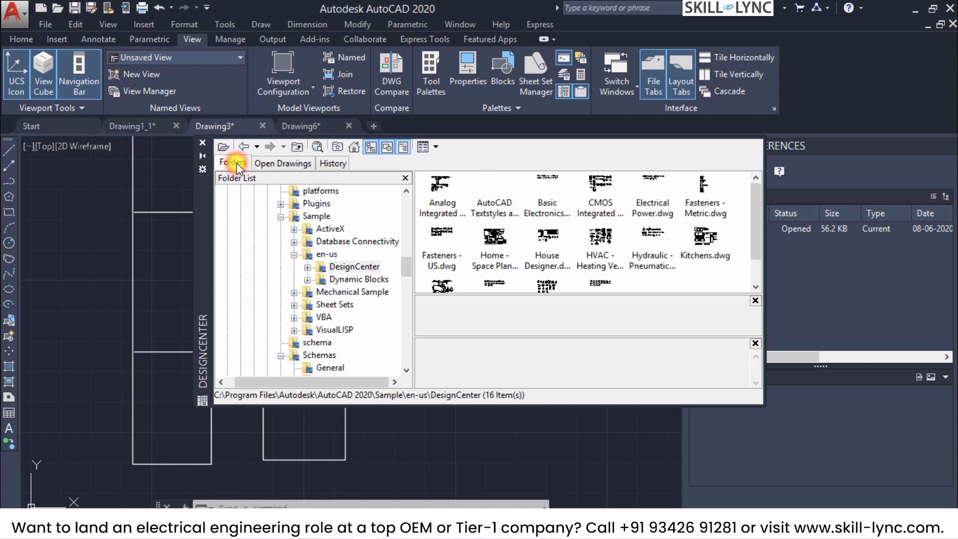
{"action": "left_click", "coordinate": [298, 164]}
{"action": "left_click", "coordinate": [324, 163]}
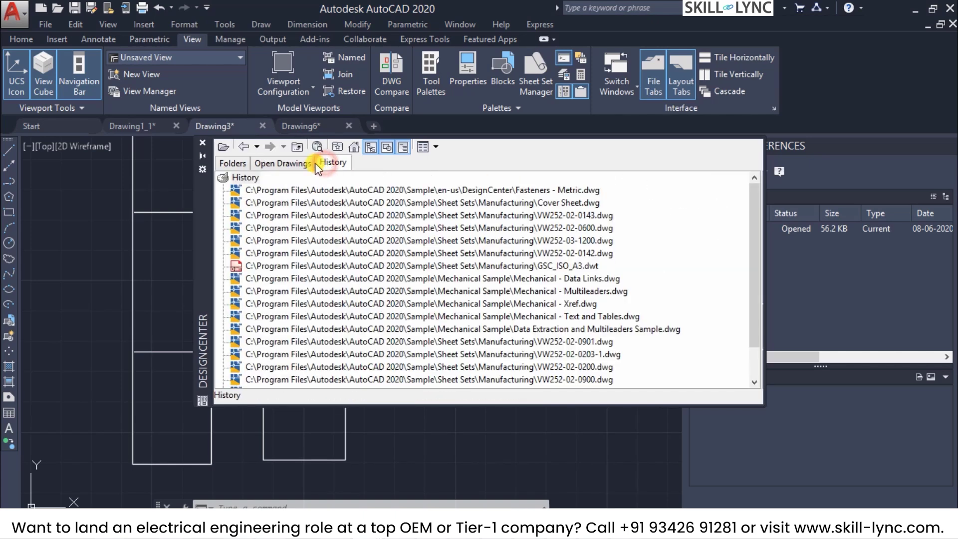
{"action": "left_click", "coordinate": [289, 163]}
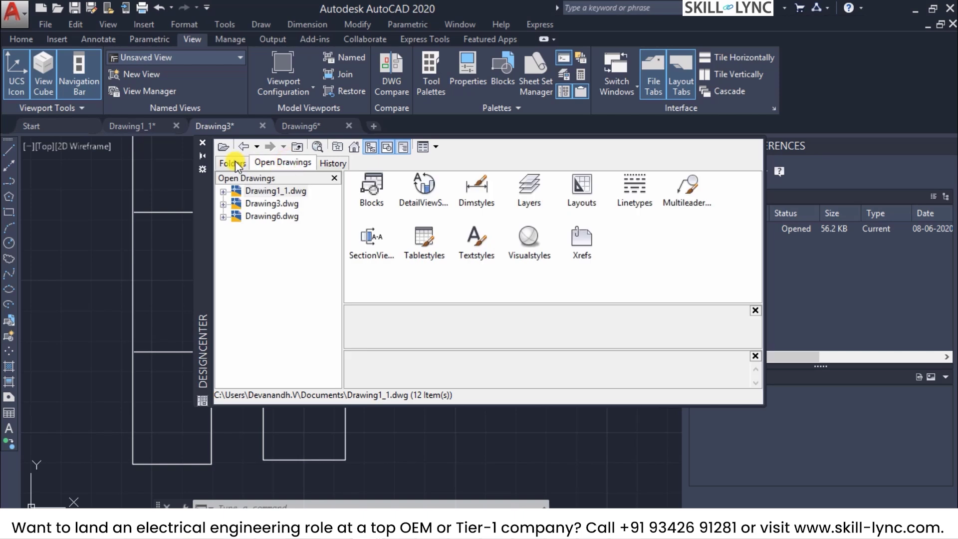
{"action": "left_click", "coordinate": [236, 165]}
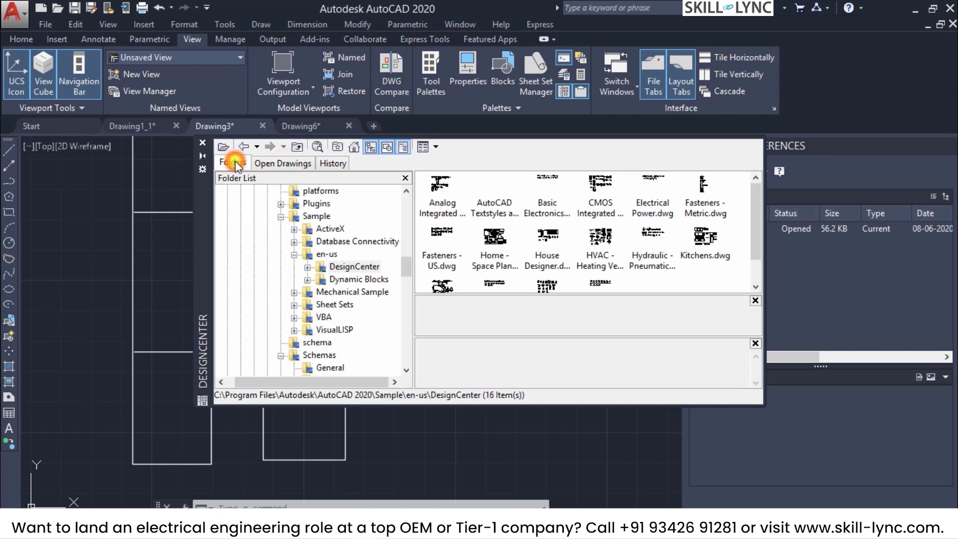
Open the DesignCenter search and examine its field choices, date filters and advanced containing-text and size criteria.
{"action": "left_click", "coordinate": [317, 147]}
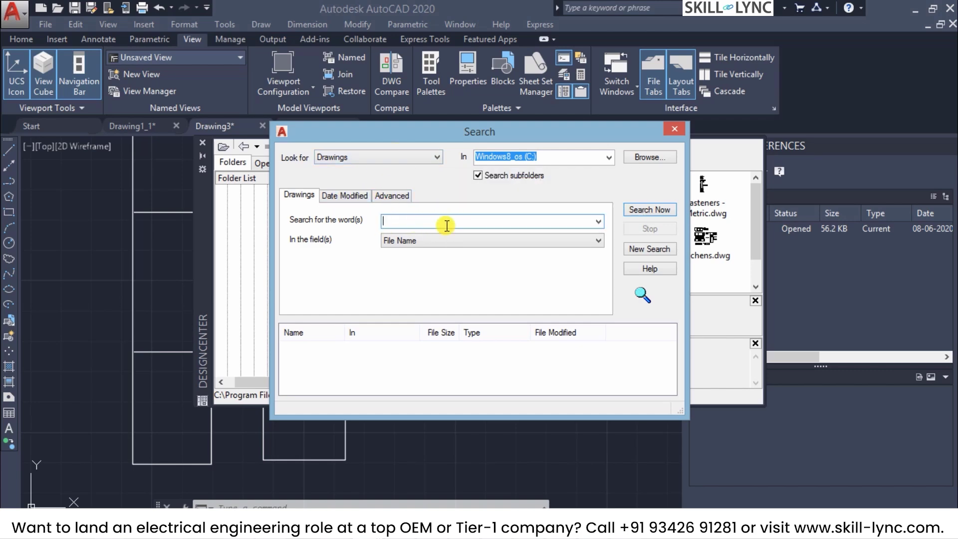
{"action": "left_click", "coordinate": [434, 241]}
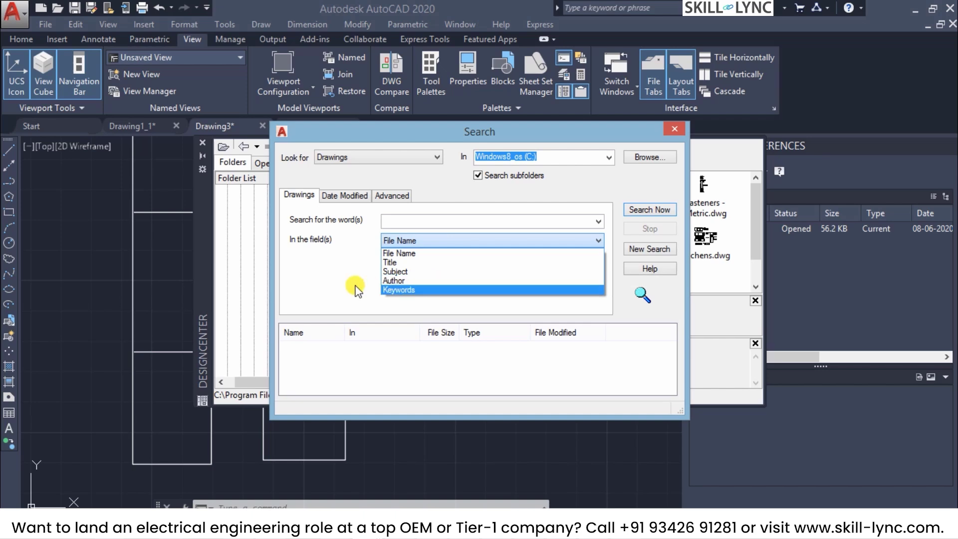
{"action": "left_click", "coordinate": [342, 283]}
{"action": "left_click", "coordinate": [339, 195]}
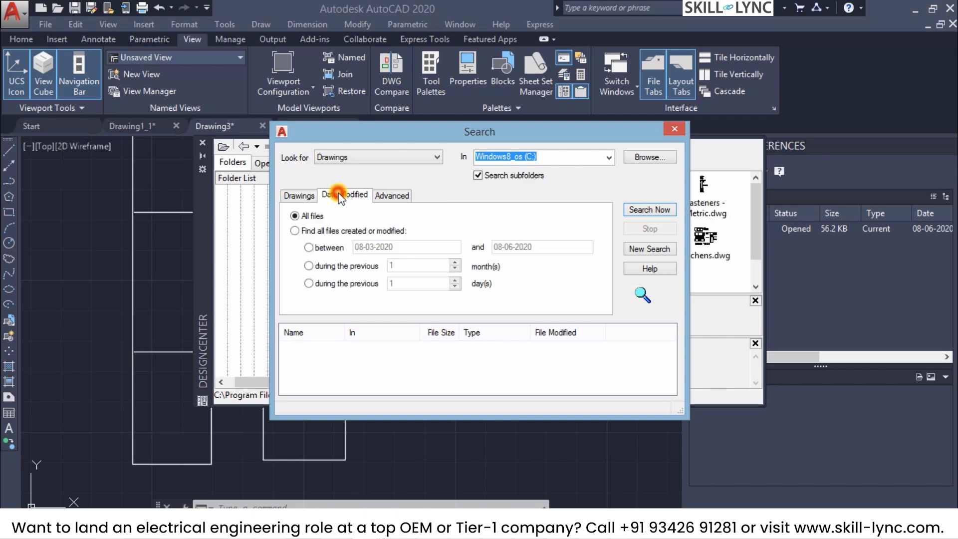
{"action": "left_click", "coordinate": [382, 195]}
{"action": "left_click", "coordinate": [359, 222]}
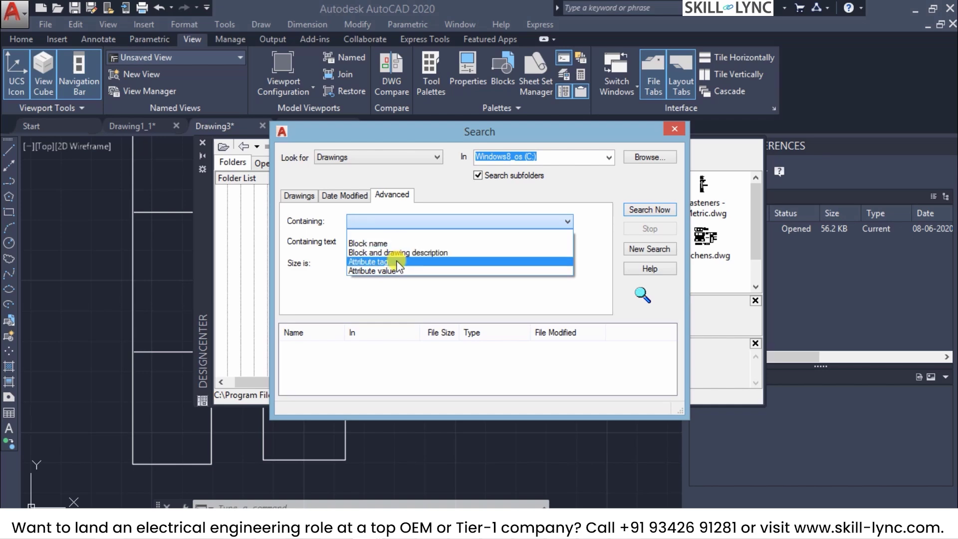
{"action": "left_click", "coordinate": [375, 295]}
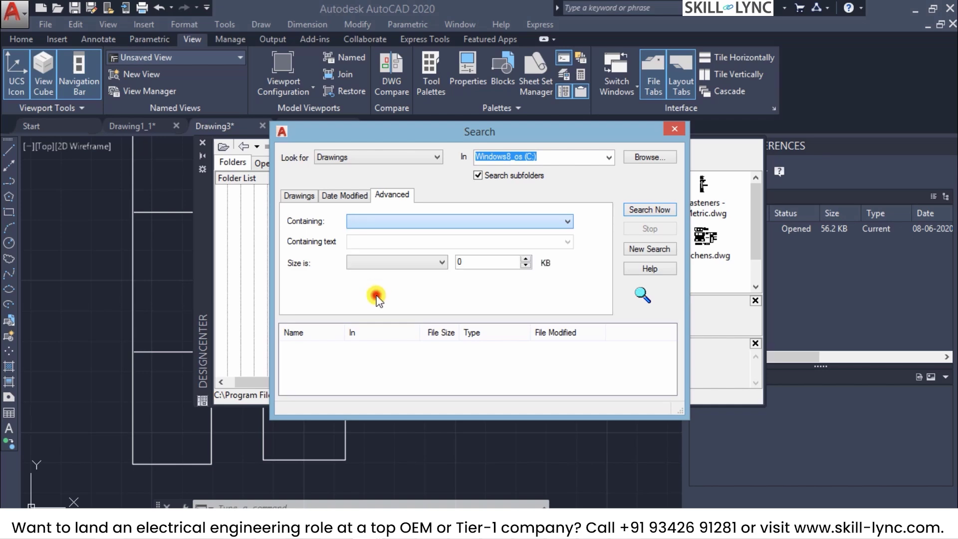
{"action": "left_click", "coordinate": [399, 265]}
{"action": "left_click", "coordinate": [395, 259]}
Review the drawing search criteria categories and the content types that can be looked for, and close the search.
{"action": "left_click", "coordinate": [351, 195]}
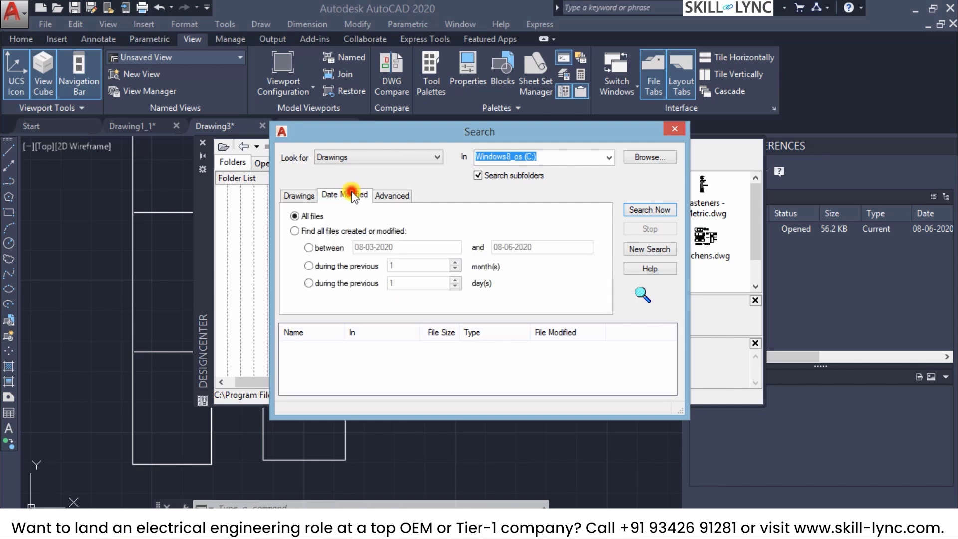
{"action": "left_click", "coordinate": [298, 195]}
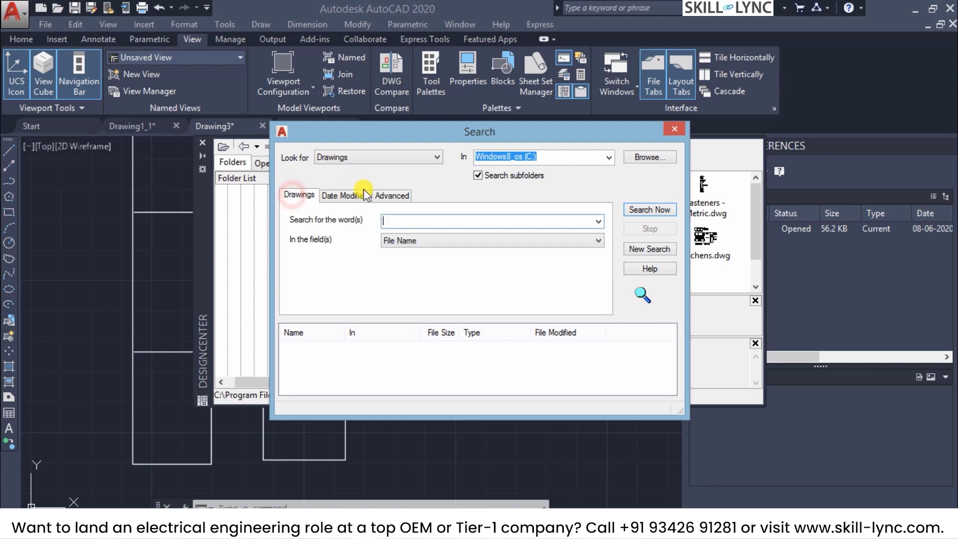
{"action": "left_click", "coordinate": [349, 195]}
{"action": "left_click", "coordinate": [399, 195]}
{"action": "left_click", "coordinate": [343, 195]}
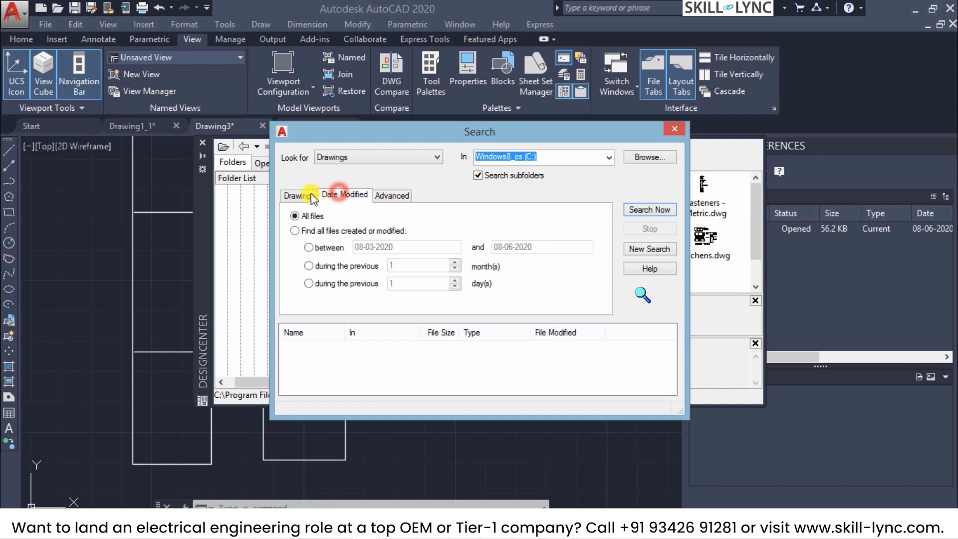
{"action": "left_click", "coordinate": [299, 195]}
{"action": "left_click", "coordinate": [359, 158]}
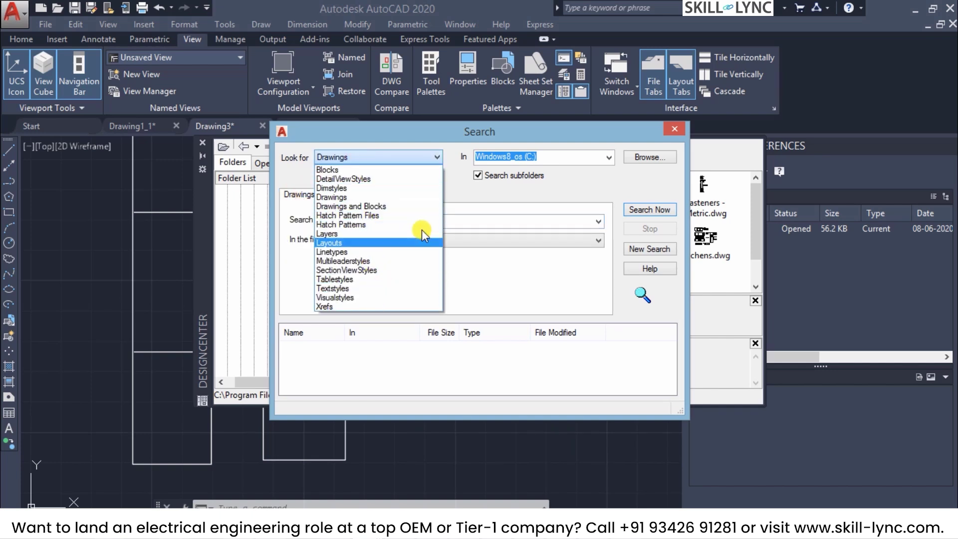
{"action": "left_click", "coordinate": [457, 192]}
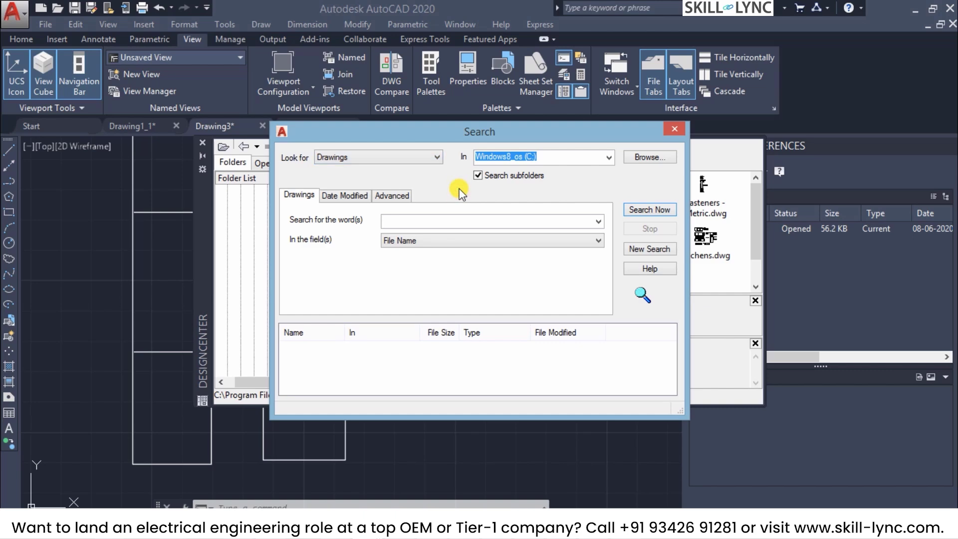
{"action": "left_click", "coordinate": [674, 129]}
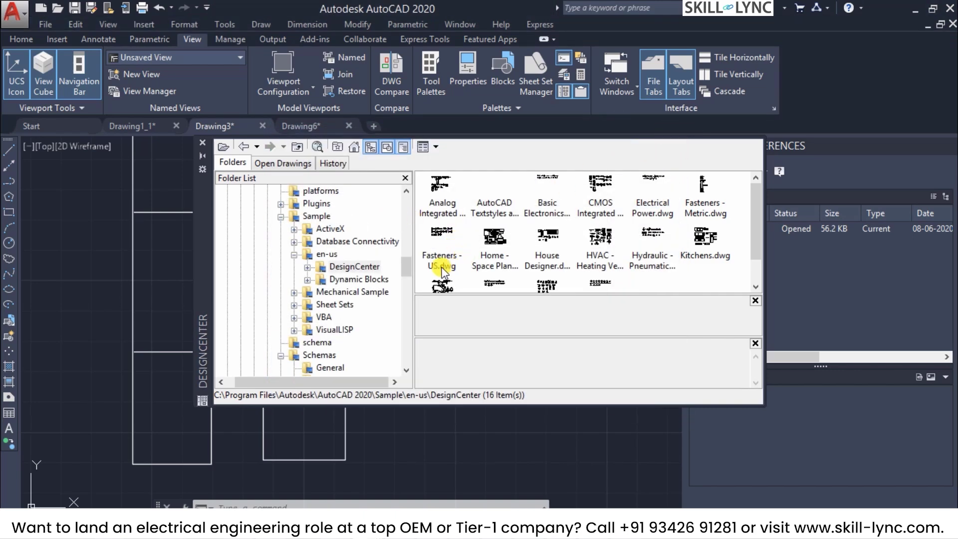
Select the DesignCenter sample folder under en-us in the folder list.
{"action": "left_click_drag", "start_coordinate": [405, 265], "coordinate": [406, 260]}
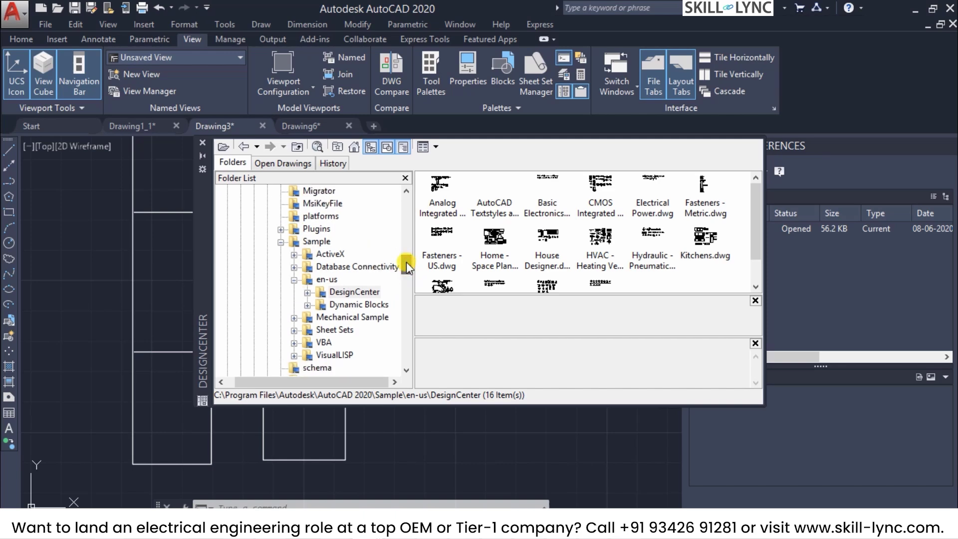
{"action": "left_click", "coordinate": [342, 290]}
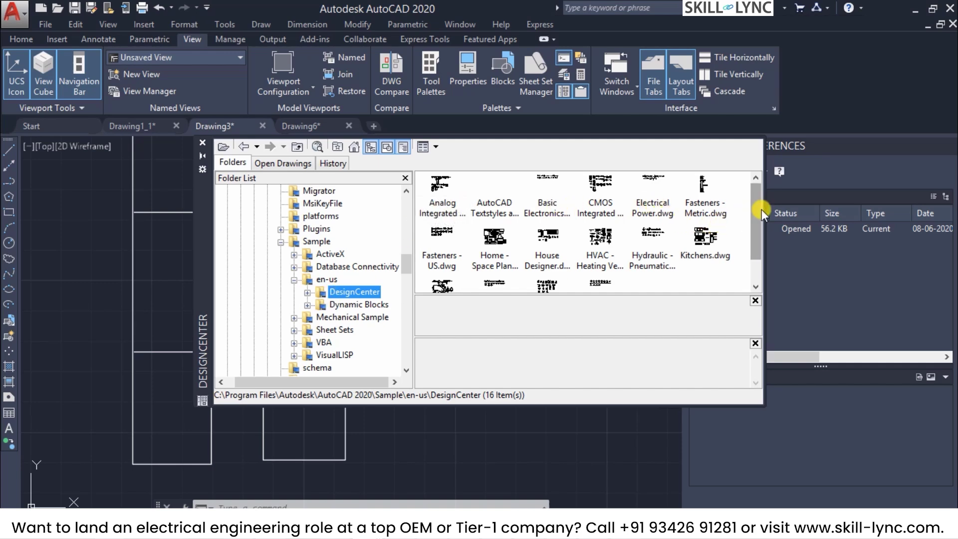
Expand the DesignCenter sample folder and Fasteners - Metric.dwg, and look through the blocks it contains.
{"action": "mouse_move", "coordinate": [761, 208]}
{"action": "left_mouse_down"}
{"action": "mouse_move", "coordinate": [759, 242]}
{"action": "mouse_move", "coordinate": [756, 205]}
{"action": "left_mouse_up"}
{"action": "left_click", "coordinate": [307, 292]}
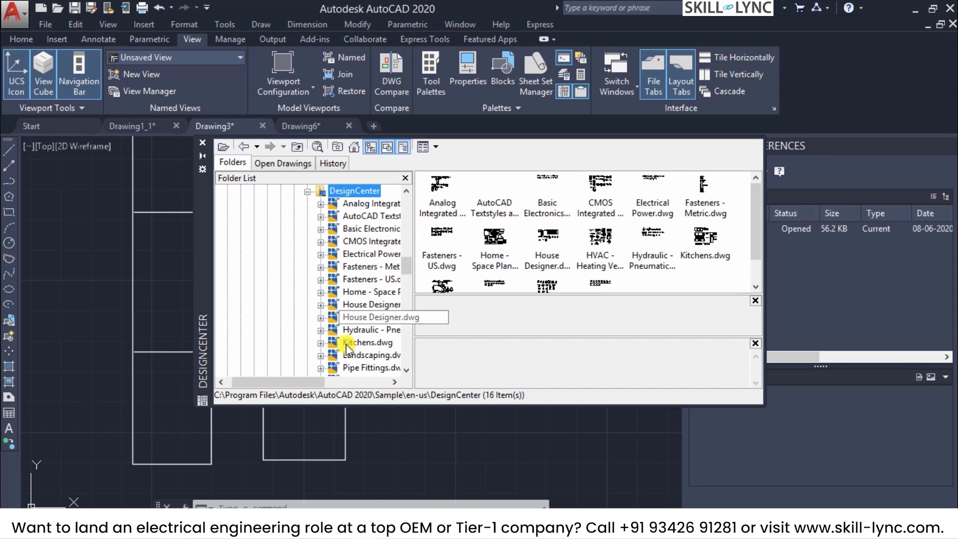
{"action": "left_click_drag", "start_coordinate": [313, 380], "coordinate": [345, 380]}
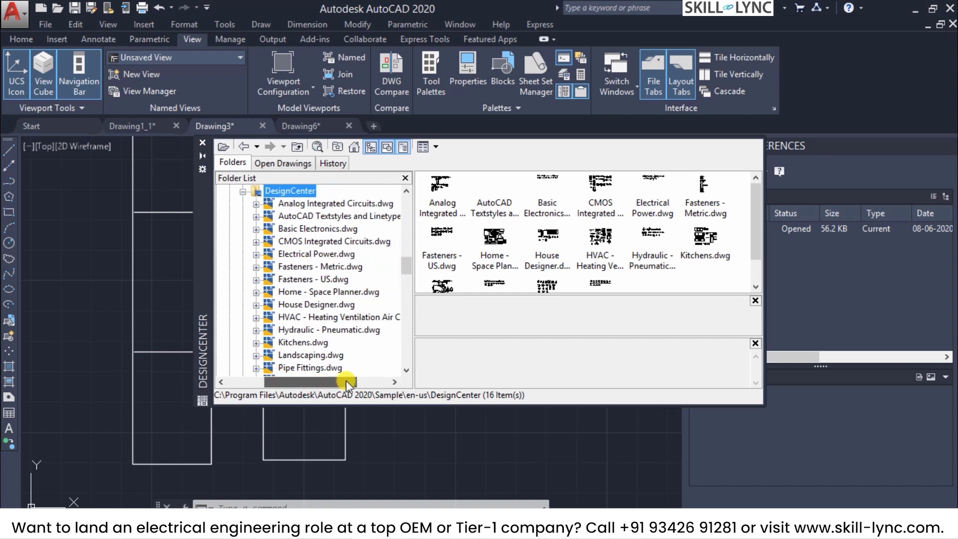
{"action": "left_click", "coordinate": [330, 266]}
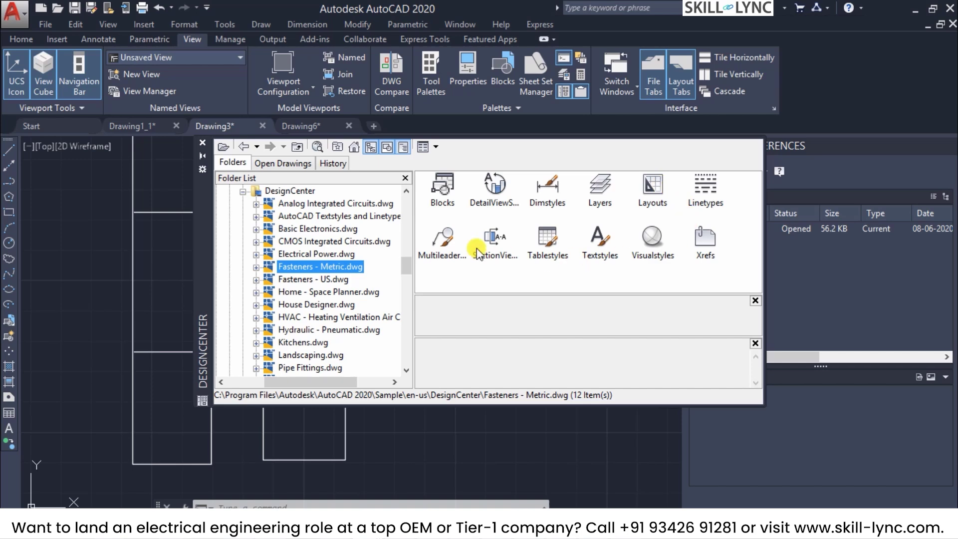
{"action": "left_click", "coordinate": [256, 267]}
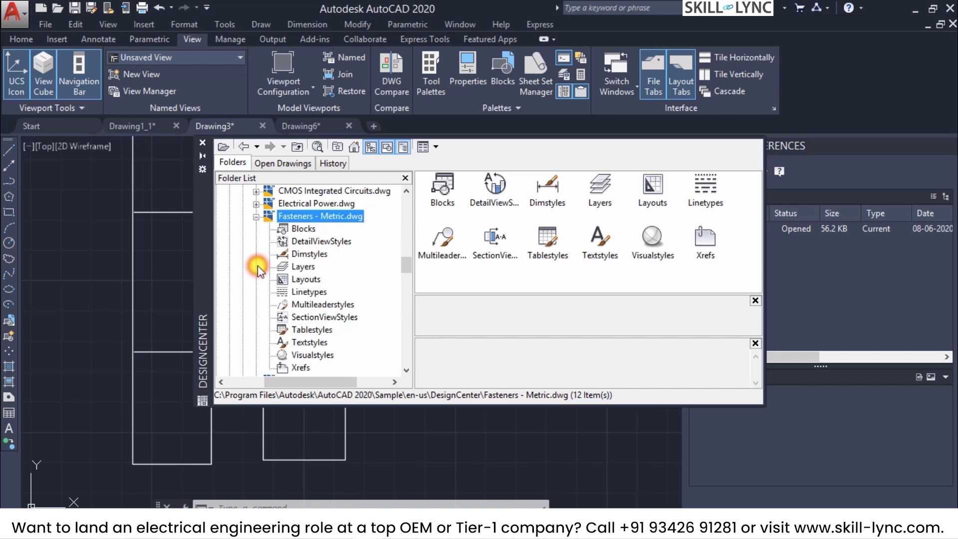
{"action": "left_click", "coordinate": [305, 230]}
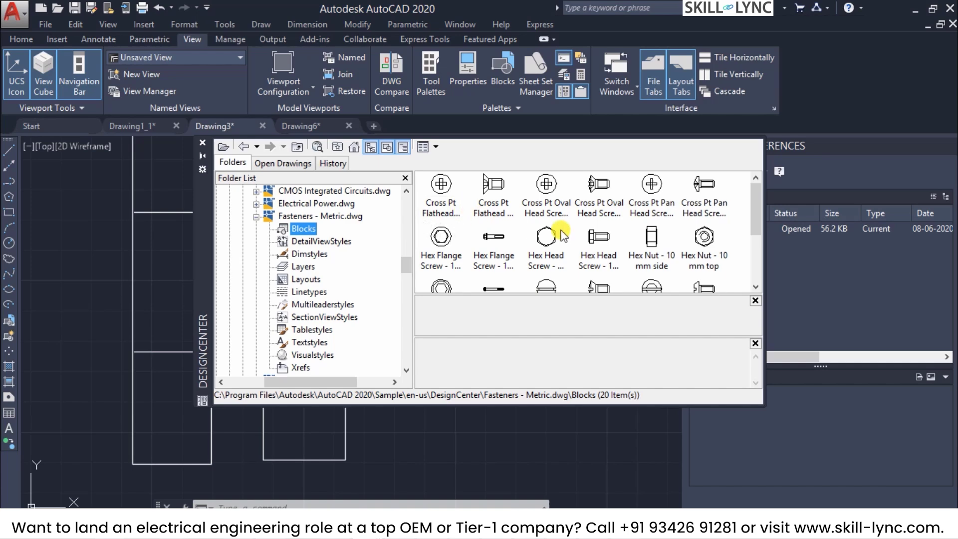
{"action": "left_click", "coordinate": [761, 200]}
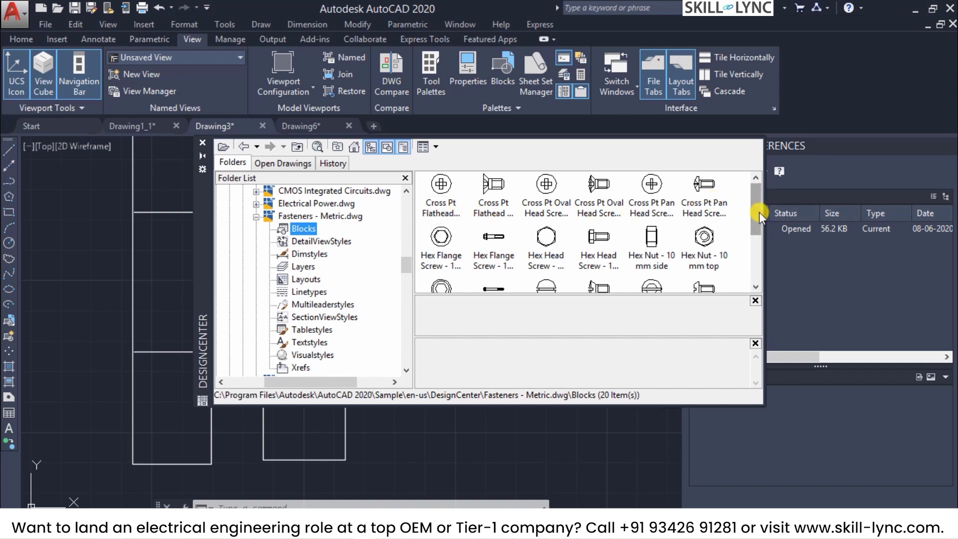
{"action": "scroll", "coordinate": [756, 212], "scroll_direction": "down", "scroll_amount": 1}
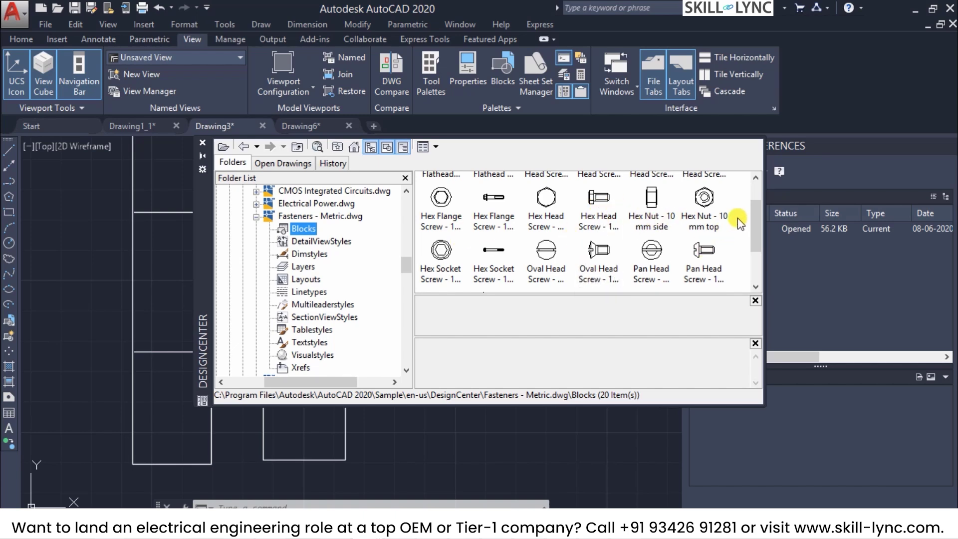
{"action": "scroll", "coordinate": [756, 210], "scroll_direction": "down", "scroll_amount": 2}
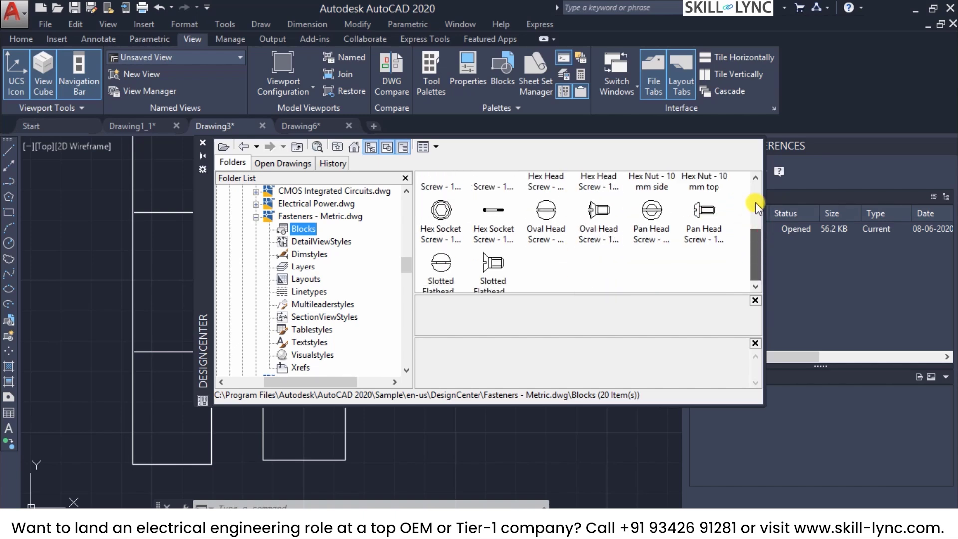
{"action": "scroll", "coordinate": [756, 207], "scroll_direction": "up", "scroll_amount": 3}
List the blocks of the open drawing Drawing1_1.dwg and preview its First_third_angle block.
{"action": "left_click", "coordinate": [295, 165]}
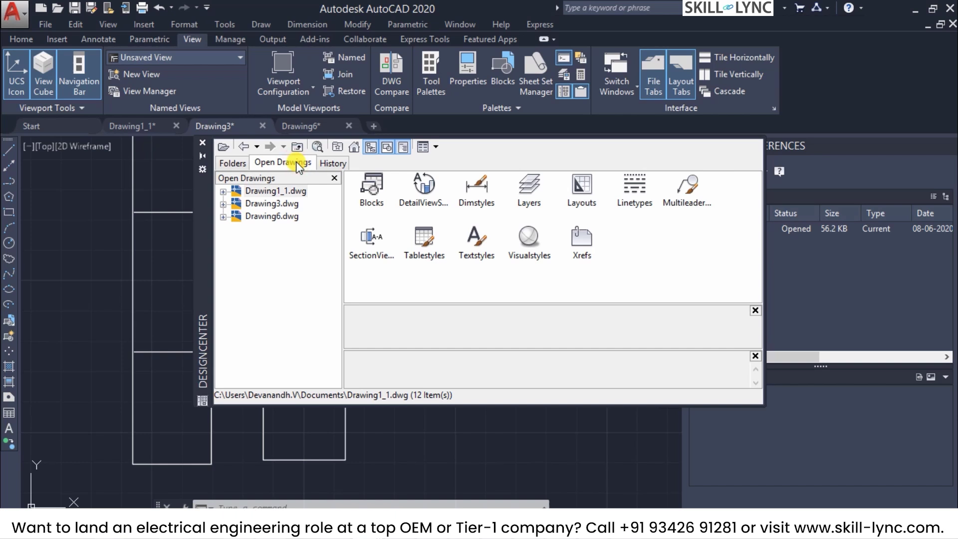
{"action": "left_click", "coordinate": [223, 191]}
{"action": "left_click", "coordinate": [270, 203]}
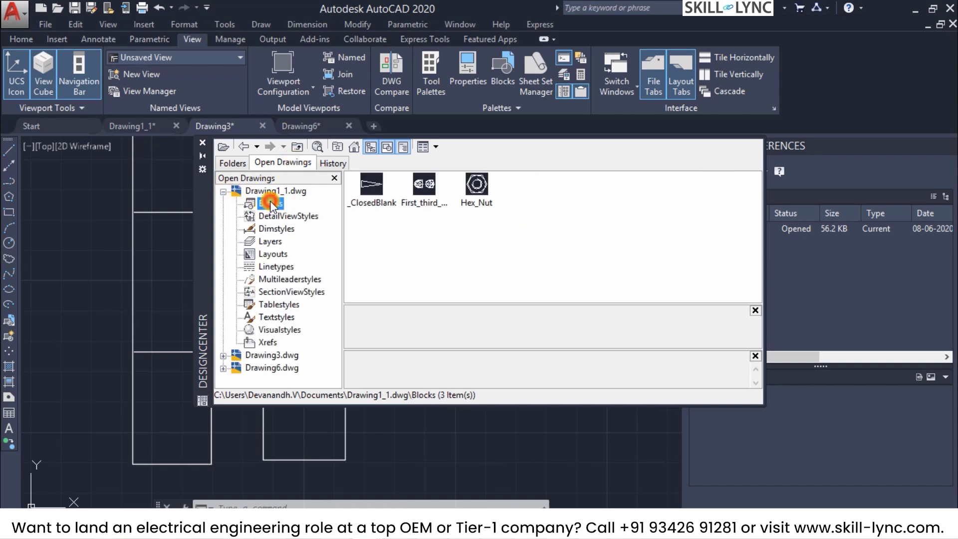
{"action": "left_click", "coordinate": [432, 194]}
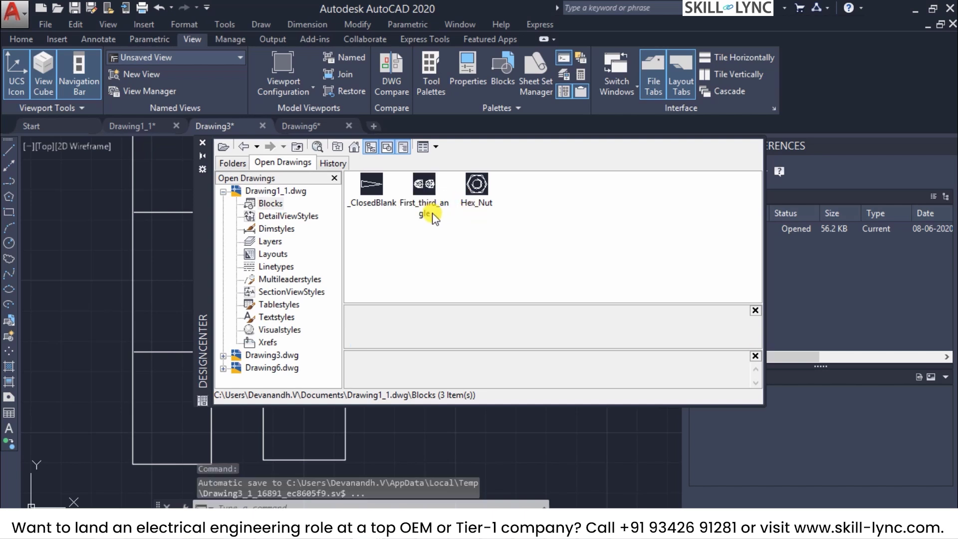
{"action": "left_click", "coordinate": [425, 187]}
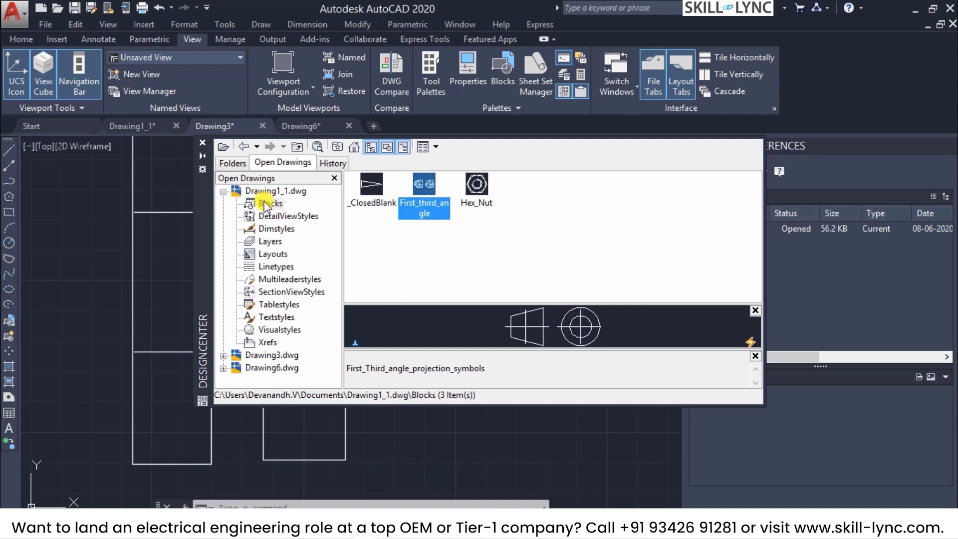
{"action": "left_click", "coordinate": [223, 191]}
Review the commands available for the Cross Pt Flathead Screw - 10 mm top block in Fasteners - Metric.dwg.
{"action": "left_click", "coordinate": [236, 165]}
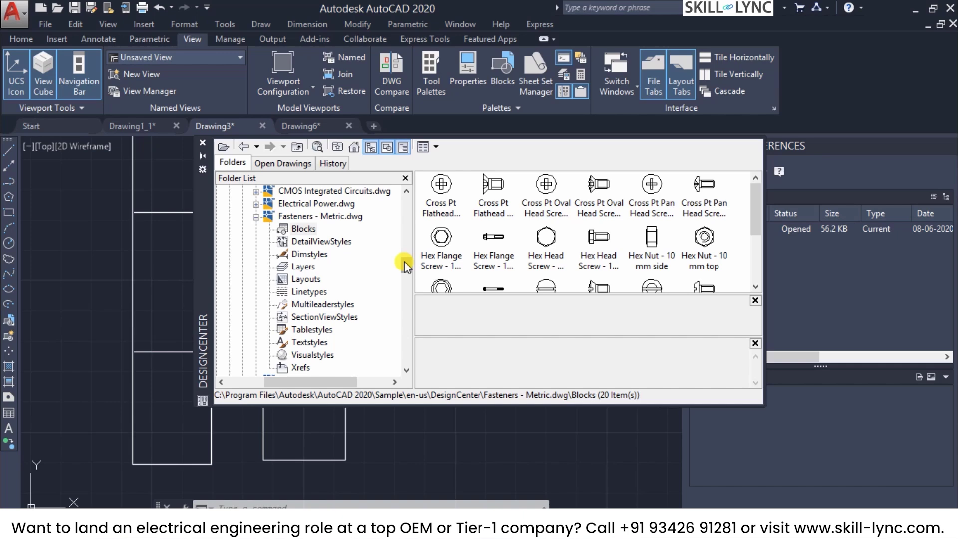
{"action": "left_click", "coordinate": [455, 208]}
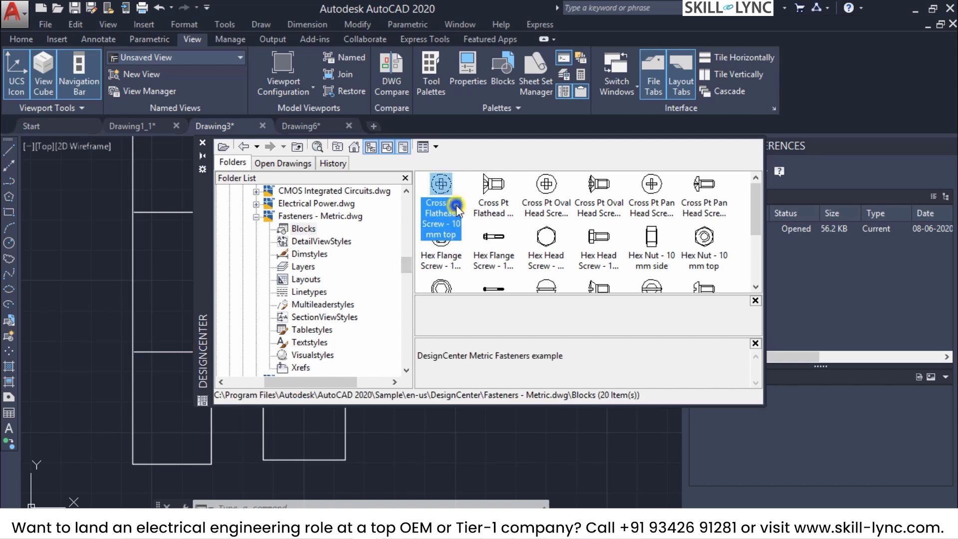
{"action": "right_click", "coordinate": [456, 208]}
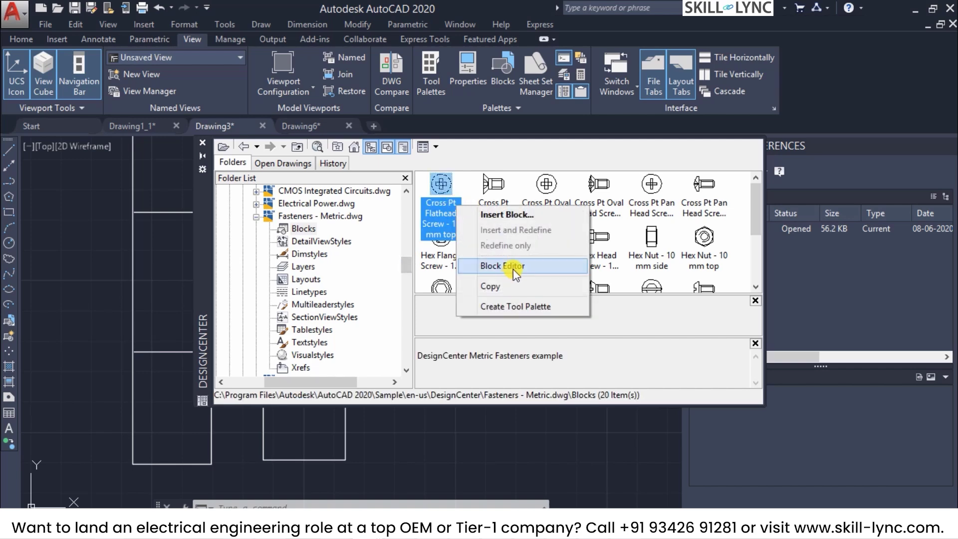
{"action": "left_click", "coordinate": [734, 208]}
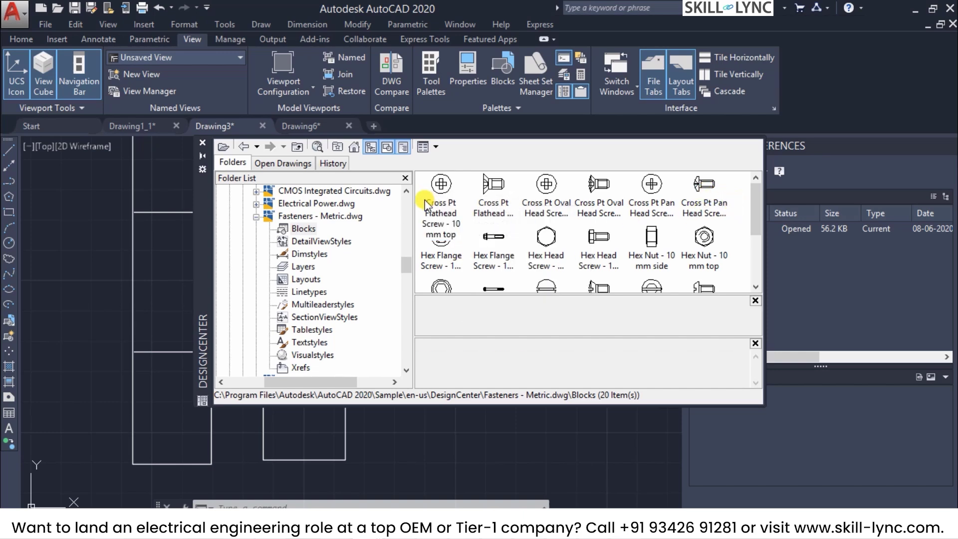
Copy the First_third_angle block from the open drawing Drawing1_1.dwg.
{"action": "left_click", "coordinate": [303, 163]}
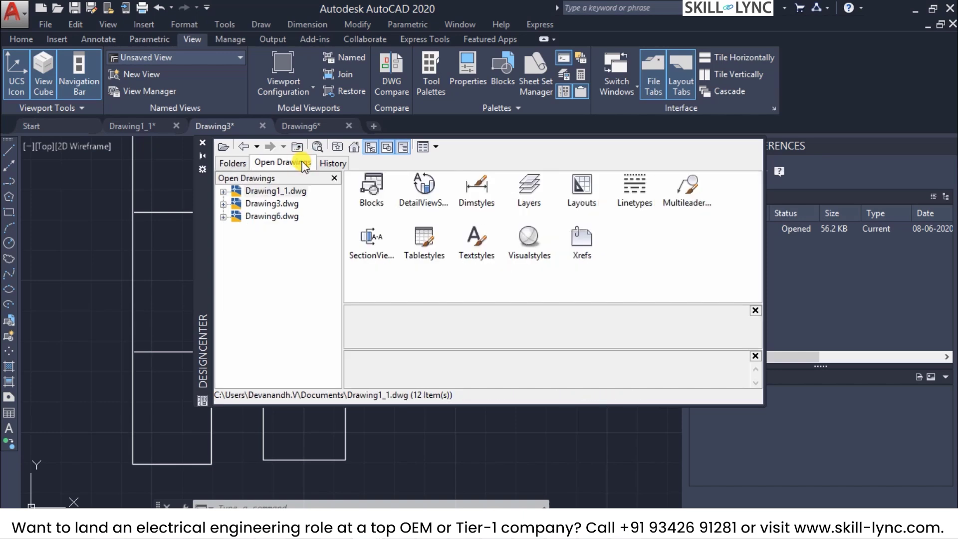
{"action": "double_click", "coordinate": [371, 187]}
{"action": "right_click", "coordinate": [421, 195]}
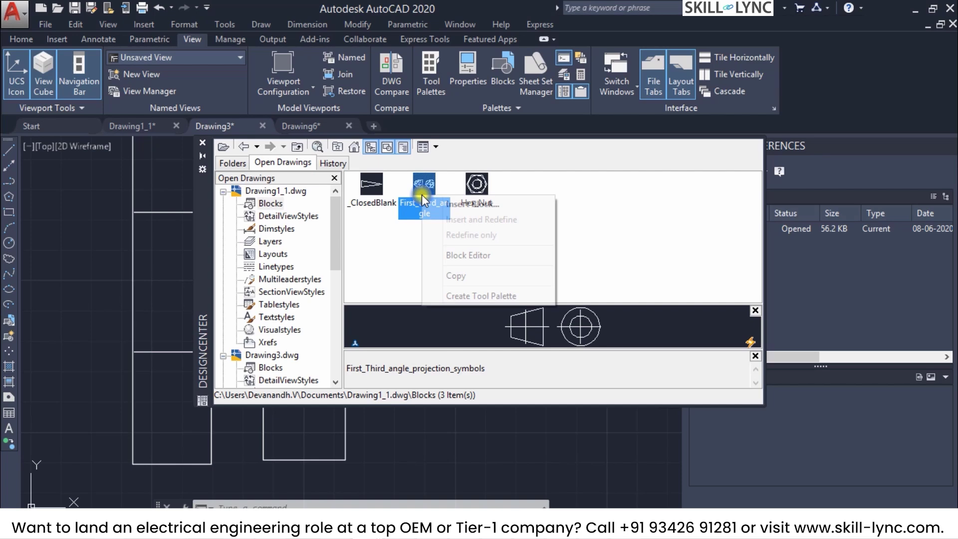
{"action": "left_click", "coordinate": [474, 275]}
{"action": "left_click", "coordinate": [270, 367]}
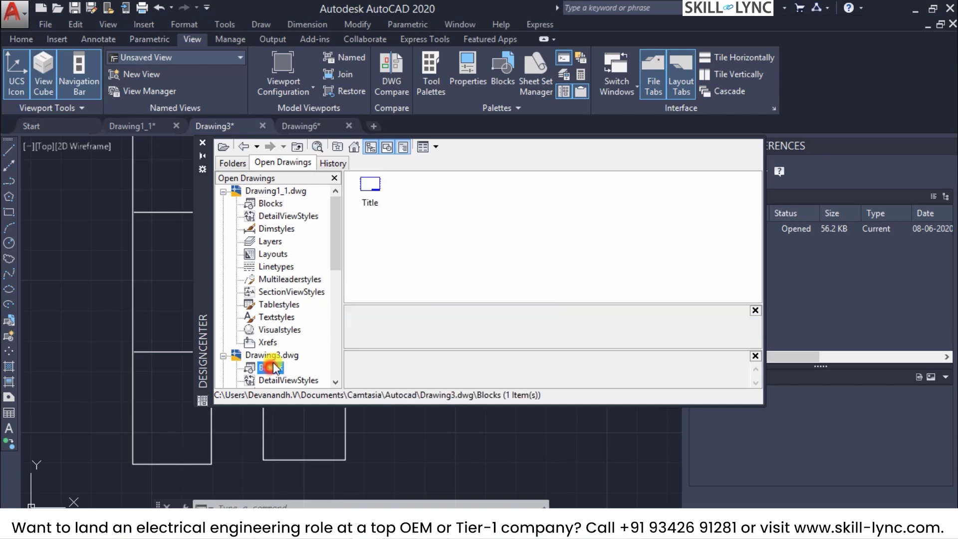
{"action": "right_click", "coordinate": [387, 252]}
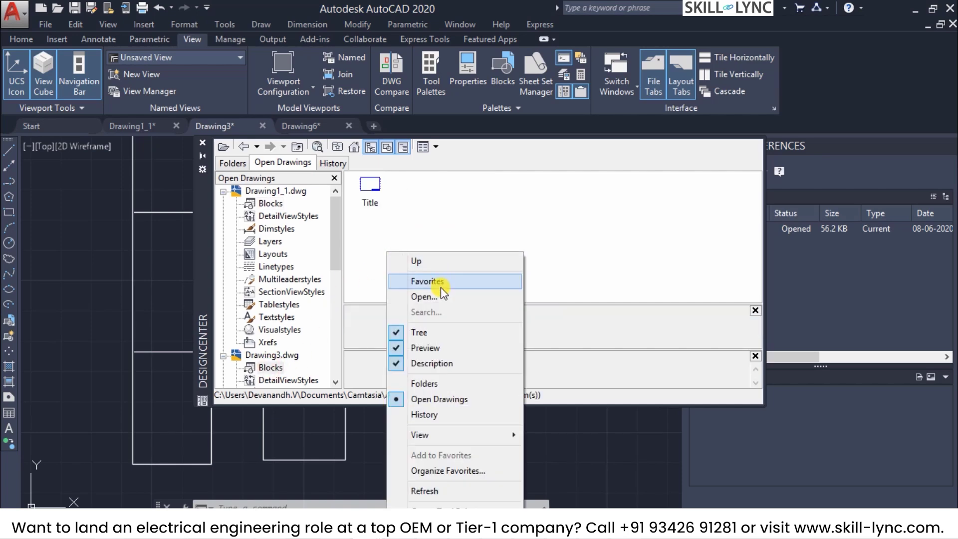
{"action": "left_click", "coordinate": [509, 220]}
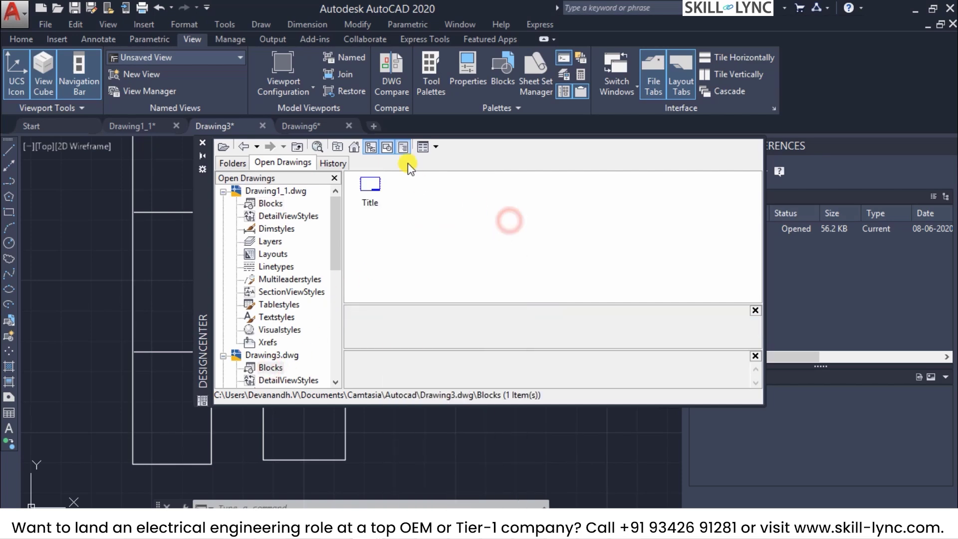
Paste the copied First_third_angle block into Drawing3, beside the lower end of the tall rectangular outlines.
{"action": "left_click", "coordinate": [433, 426]}
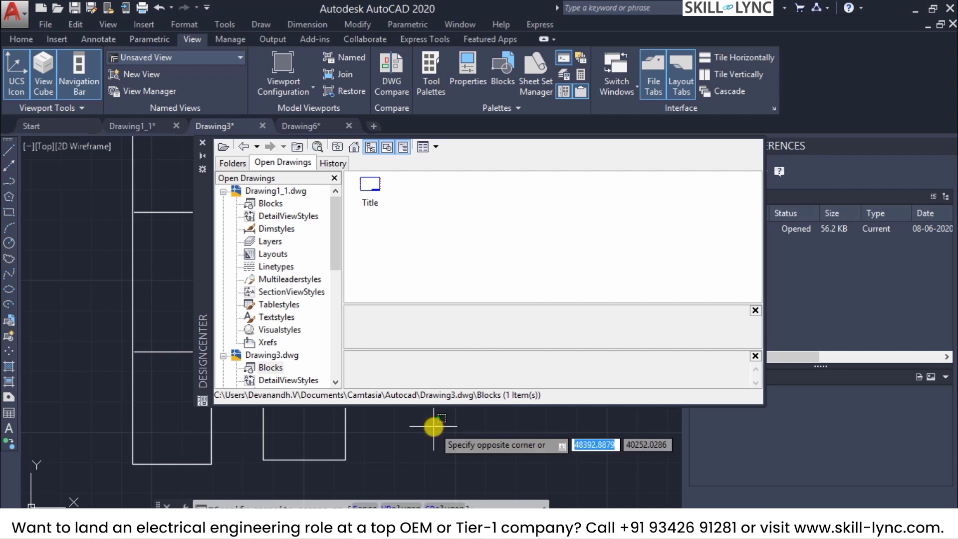
{"action": "right_click", "coordinate": [433, 426]}
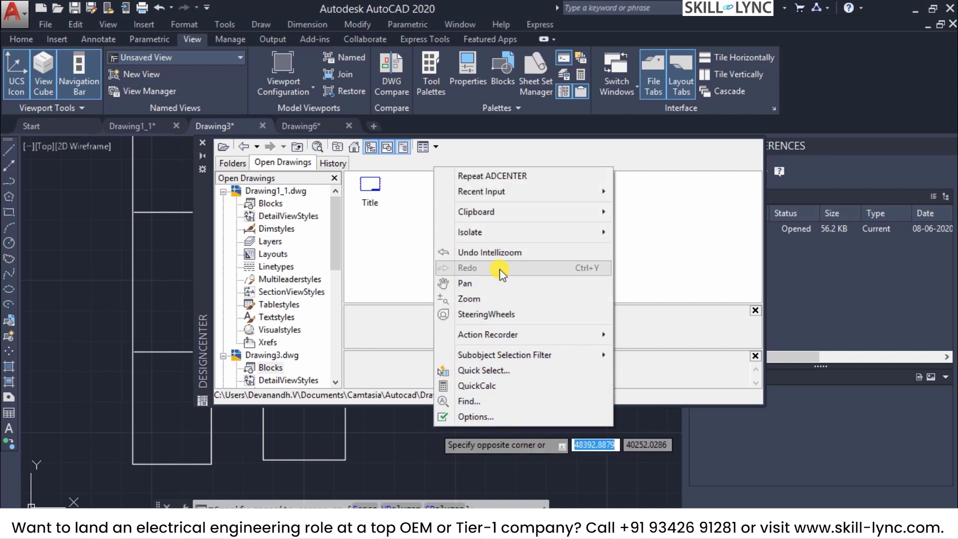
{"action": "mouse_move", "coordinate": [501, 210]}
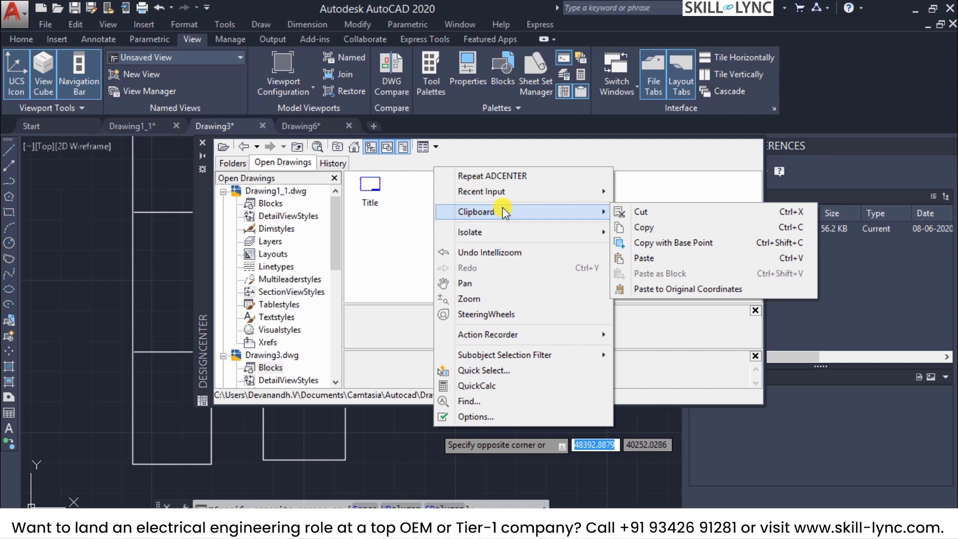
{"action": "left_click", "coordinate": [666, 256]}
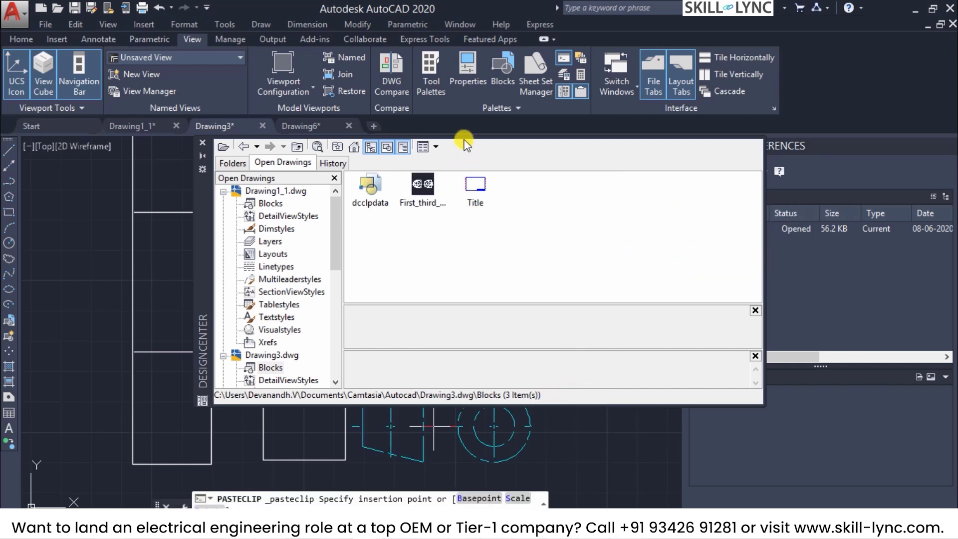
{"action": "left_click", "coordinate": [451, 446]}
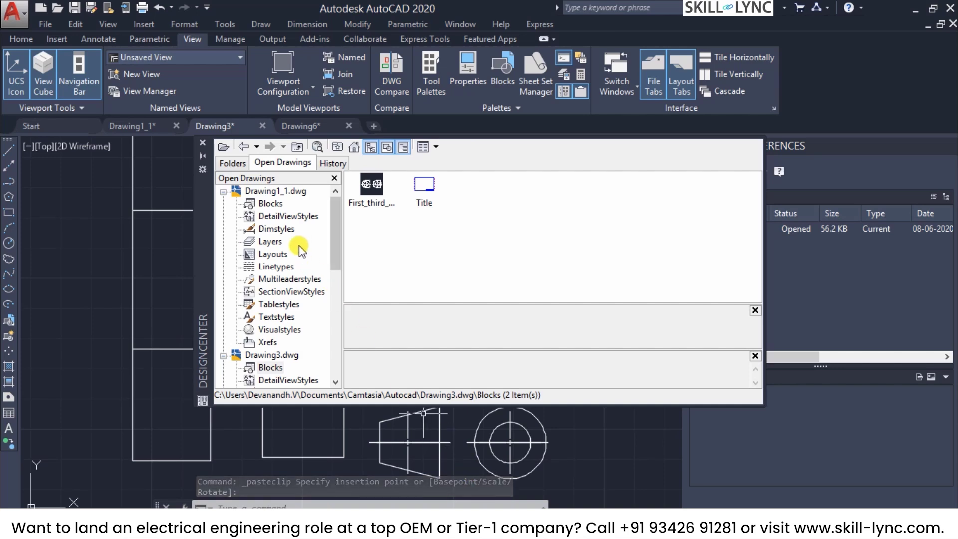
Insert the Hex Nut - 10 mm top block from Fasteners - Metric.dwg beside the projection symbols at scale 1 and angle 0, and close DesignCenter.
{"action": "left_click", "coordinate": [220, 165]}
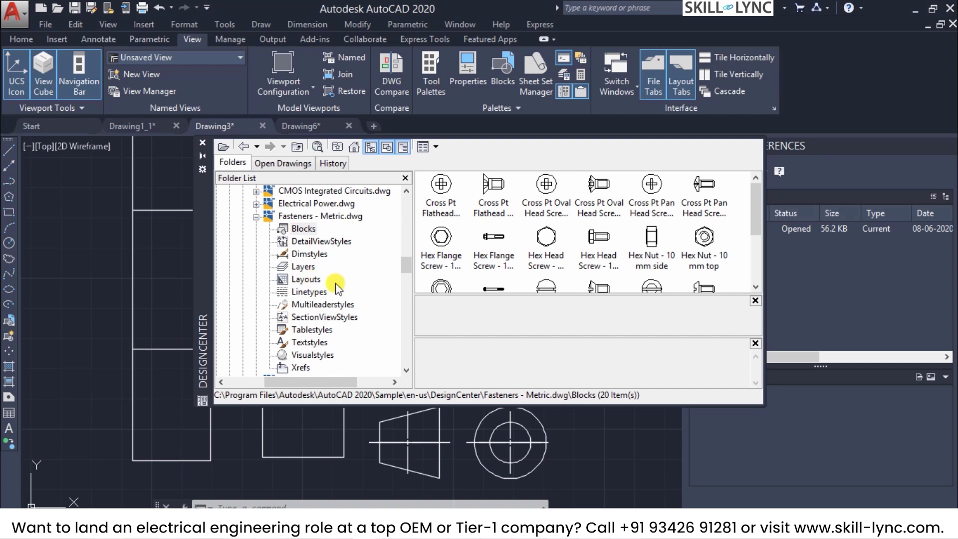
{"action": "left_click", "coordinate": [703, 237]}
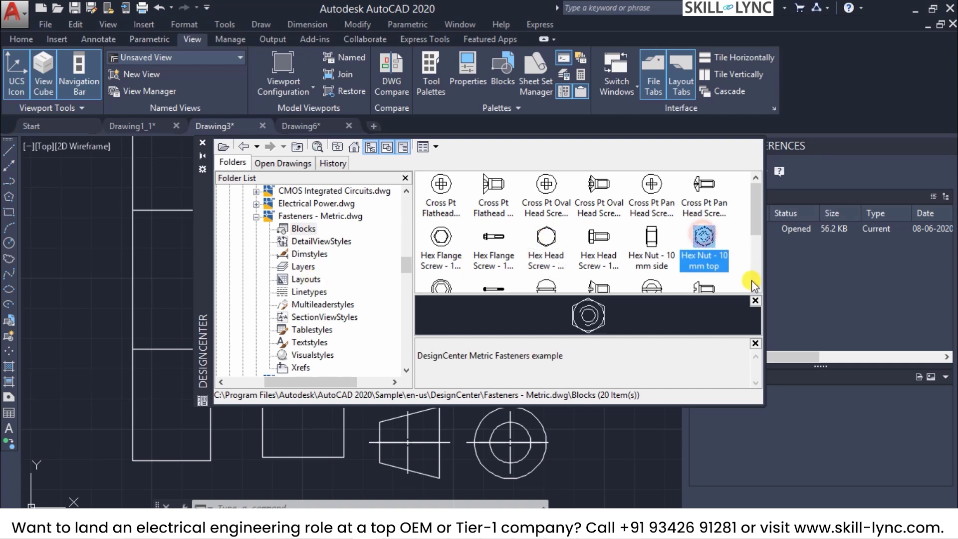
{"action": "right_click", "coordinate": [703, 240]}
{"action": "left_click", "coordinate": [726, 247]}
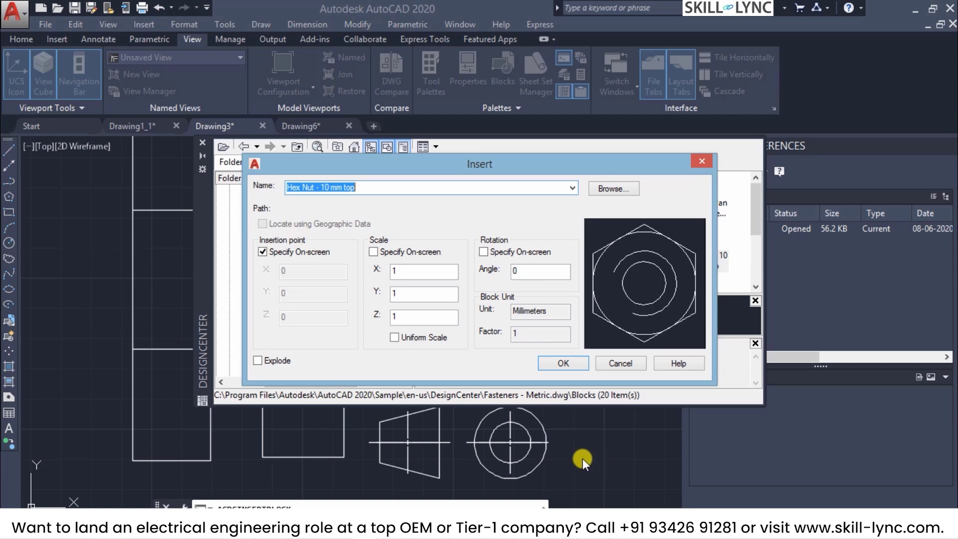
{"action": "left_click", "coordinate": [557, 364]}
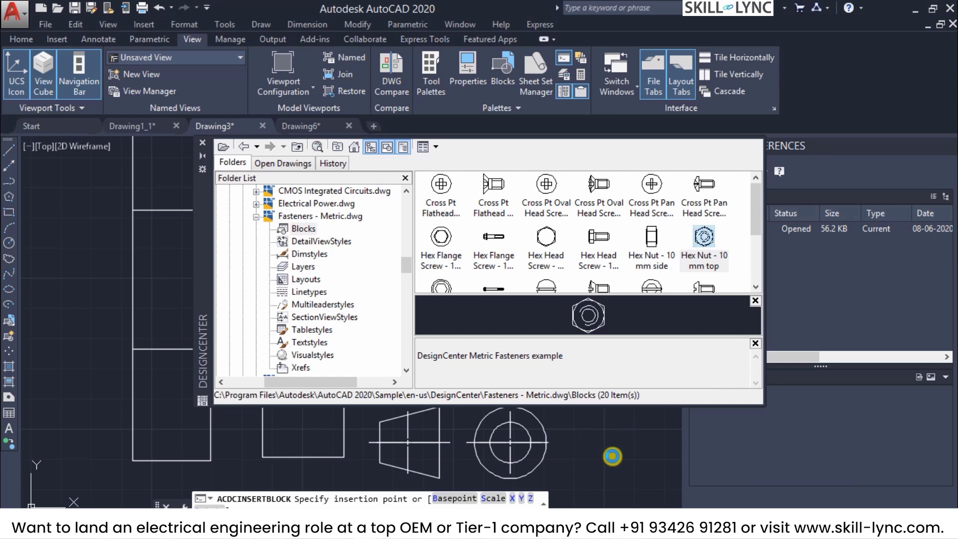
{"action": "left_click", "coordinate": [611, 456]}
{"action": "left_click", "coordinate": [597, 470]}
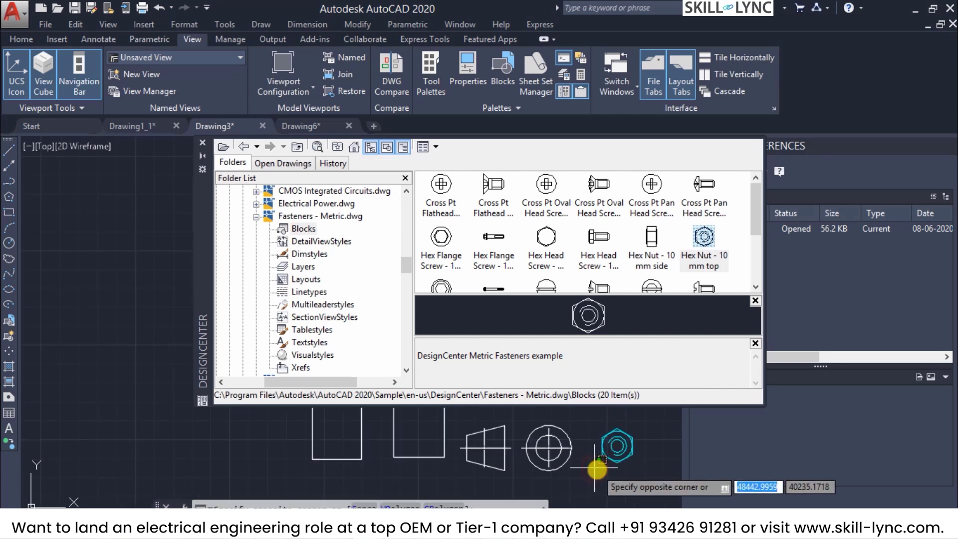
{"action": "key", "text": "Escape"}
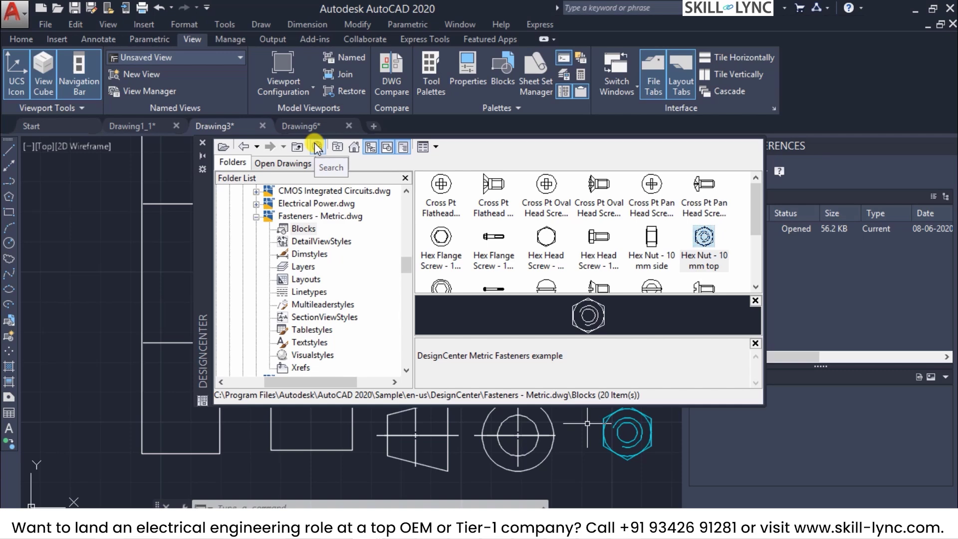
{"action": "left_click", "coordinate": [203, 144]}
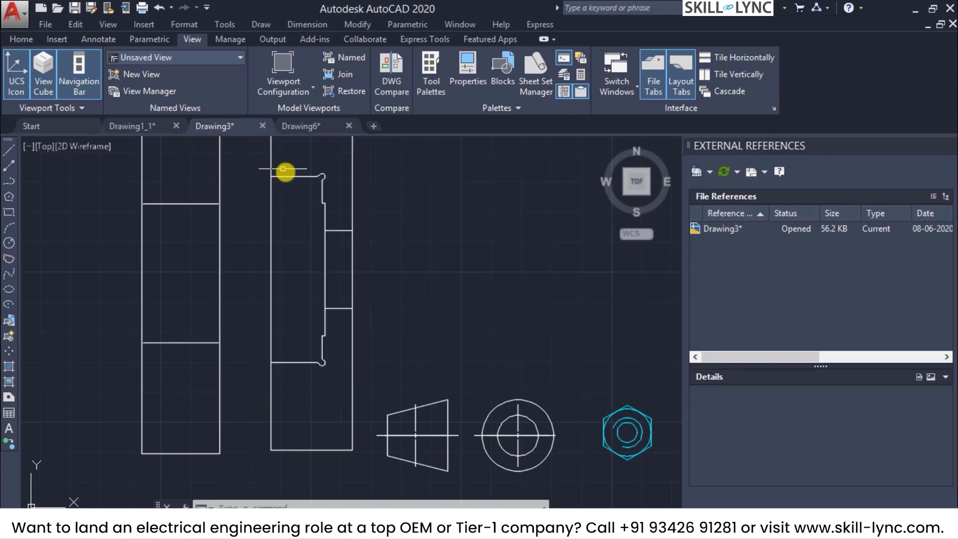
Check the placed First_third_angle symbol in the block definition editor's list, and leave it without editing.
{"action": "left_click", "coordinate": [516, 419]}
{"action": "double_click", "coordinate": [512, 414]}
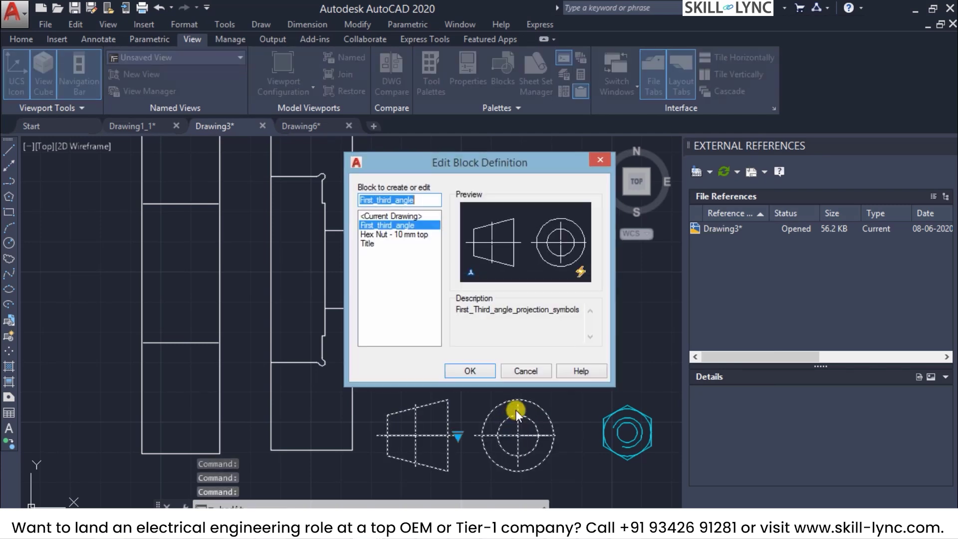
{"action": "left_click", "coordinate": [526, 372]}
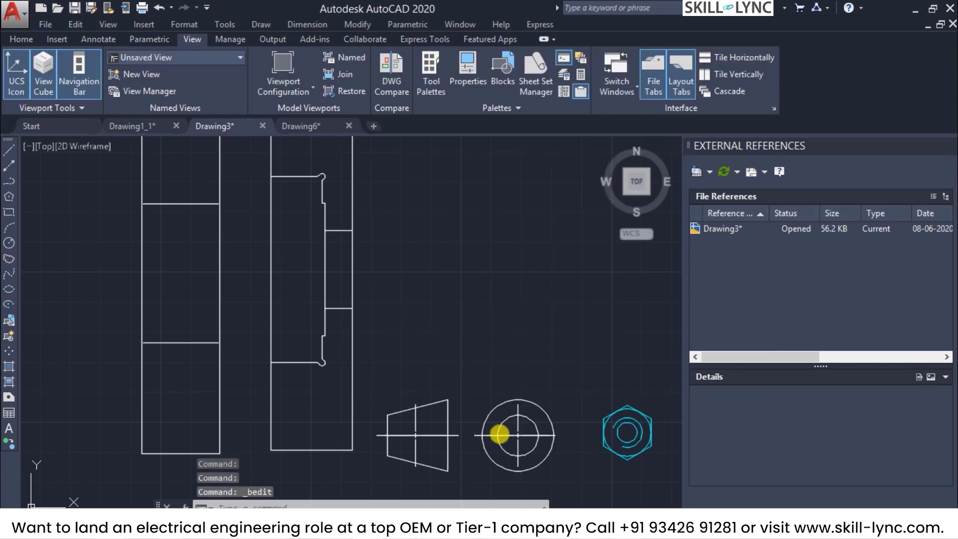
Flip the First_third_angle symbol so the concentric circles come before the tapered view.
{"action": "left_click", "coordinate": [503, 429]}
{"action": "left_click", "coordinate": [496, 424]}
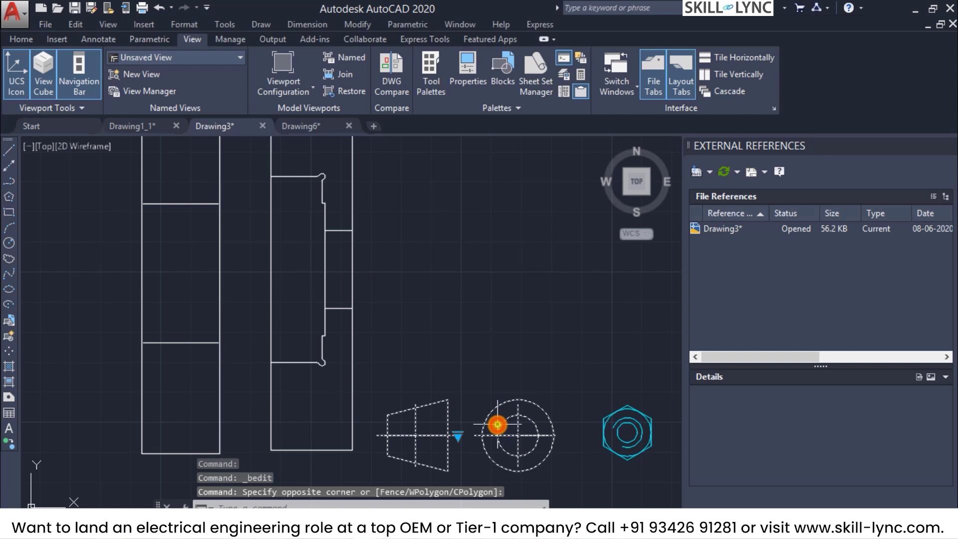
{"action": "left_click", "coordinate": [460, 434]}
{"action": "left_click", "coordinate": [495, 458]}
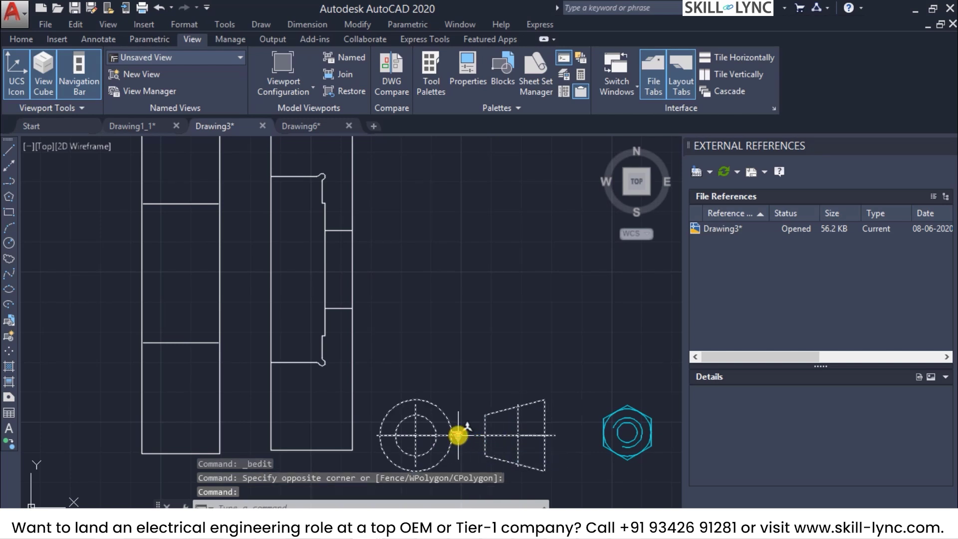
Select the hex nut block to compare its grips with those of the projection symbol, and clear the selection.
{"action": "left_click", "coordinate": [618, 412]}
{"action": "scroll", "coordinate": [650, 472], "scroll_direction": "up", "scroll_amount": 2}
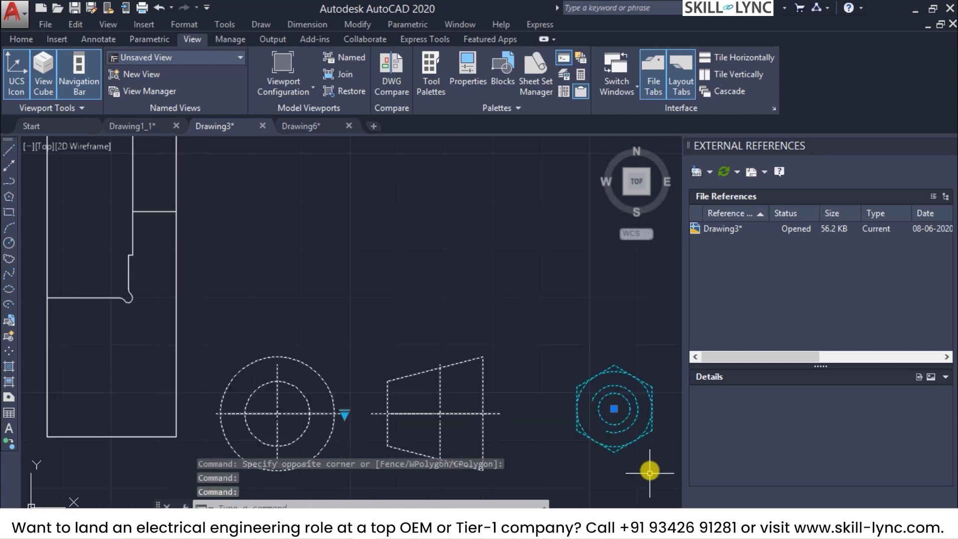
{"action": "left_click", "coordinate": [651, 417]}
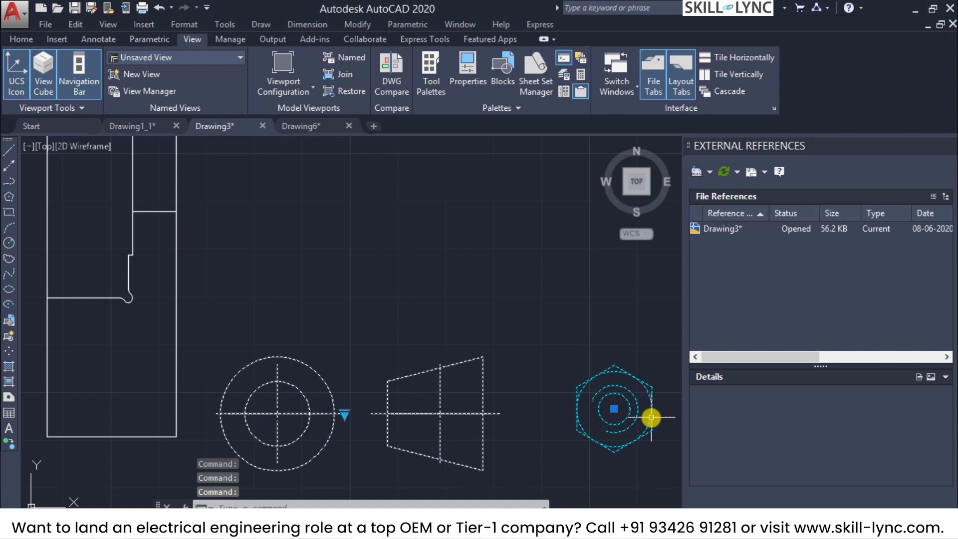
{"action": "key", "text": "Escape"}
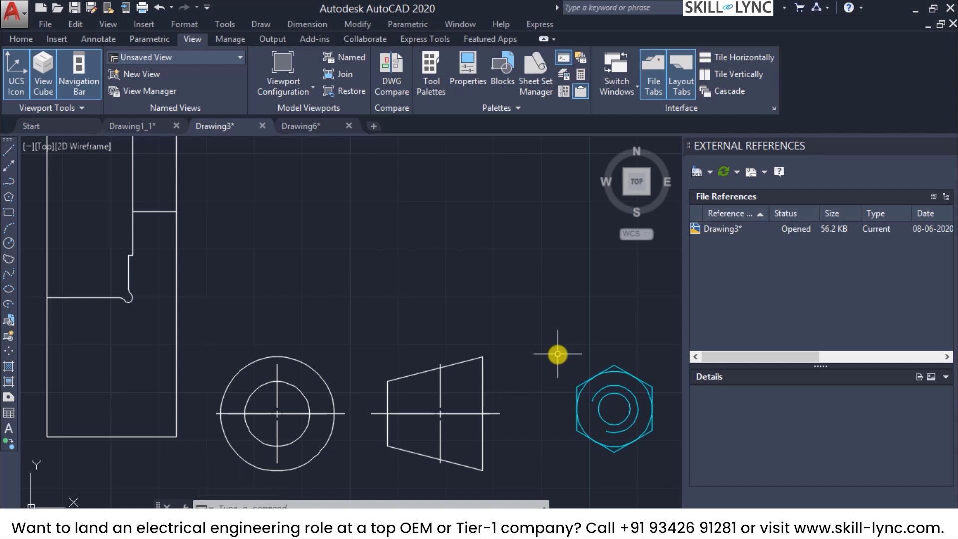
{"action": "scroll", "coordinate": [557, 355], "scroll_direction": "down", "scroll_amount": 3}
{"action": "scroll", "coordinate": [504, 295], "scroll_direction": "up", "scroll_amount": 2}
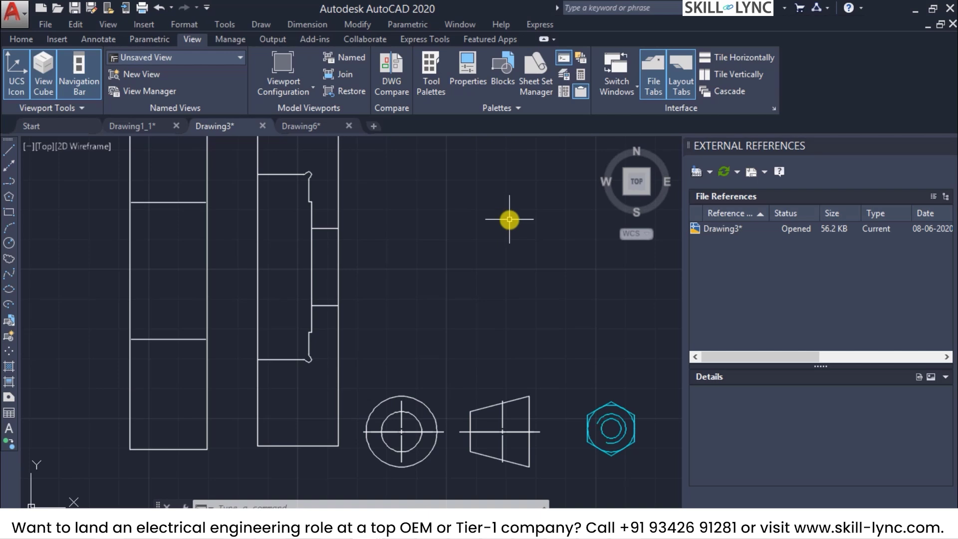
Reopen DesignCenter and collapse Fasteners - Metric.dwg and the DesignCenter sample folder in the folder tree.
{"action": "type", "text": "adcenter"}
{"action": "key", "text": "Return"}
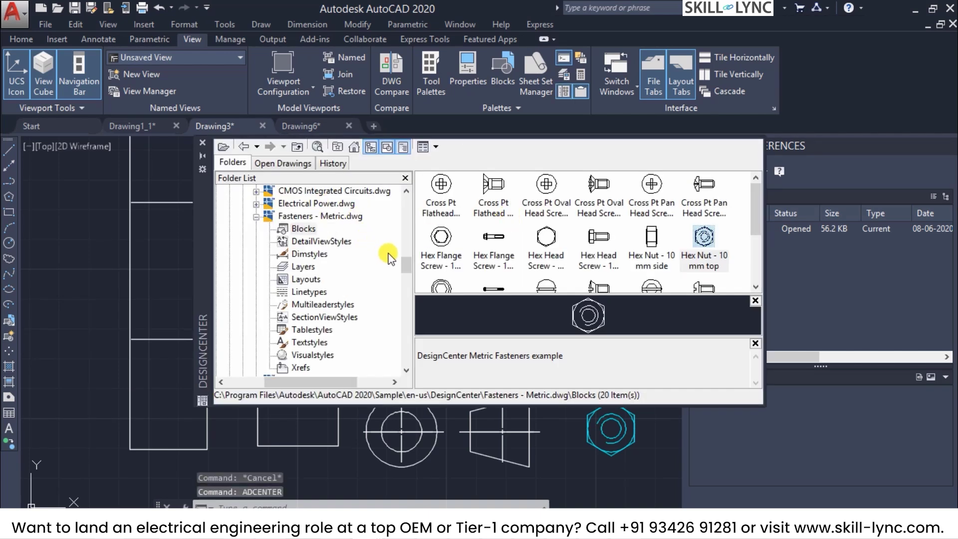
{"action": "left_click", "coordinate": [256, 216]}
{"action": "scroll", "coordinate": [293, 240], "scroll_direction": "up", "scroll_amount": 1}
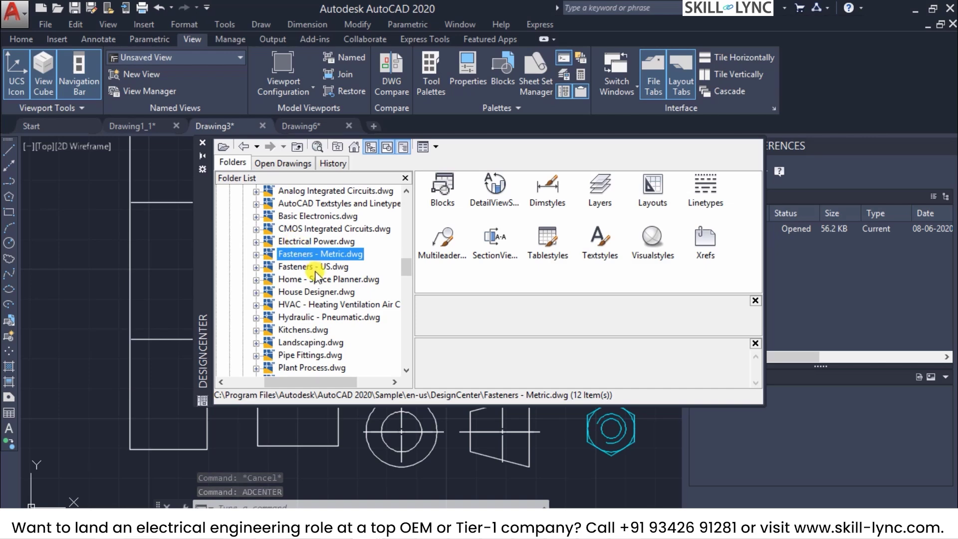
{"action": "scroll", "coordinate": [304, 286], "scroll_direction": "up", "scroll_amount": 1}
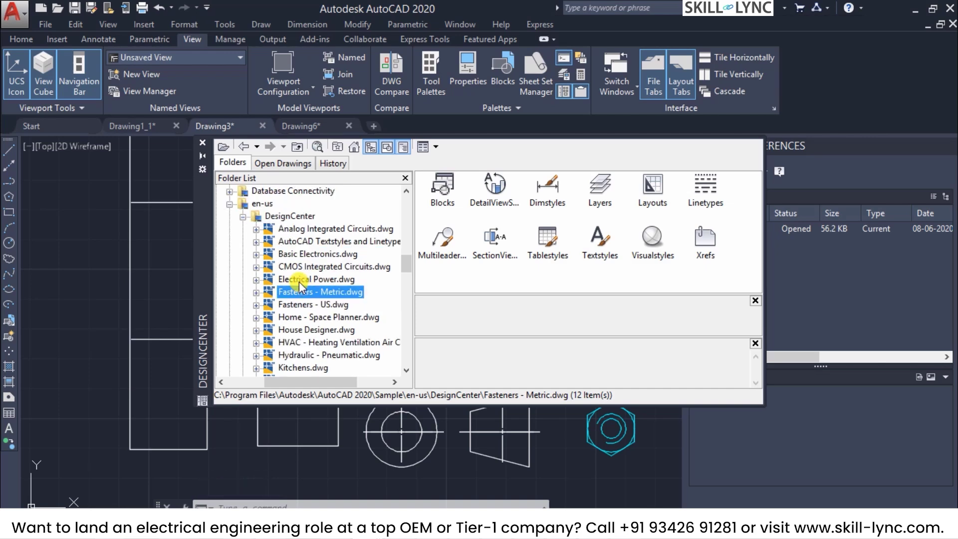
{"action": "left_click", "coordinate": [309, 241]}
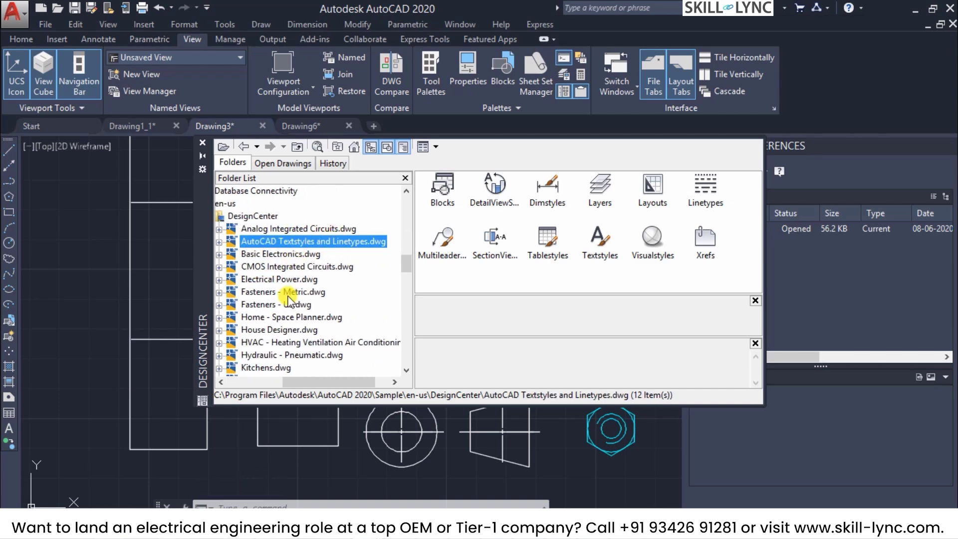
{"action": "left_click_drag", "start_coordinate": [321, 380], "coordinate": [289, 370]}
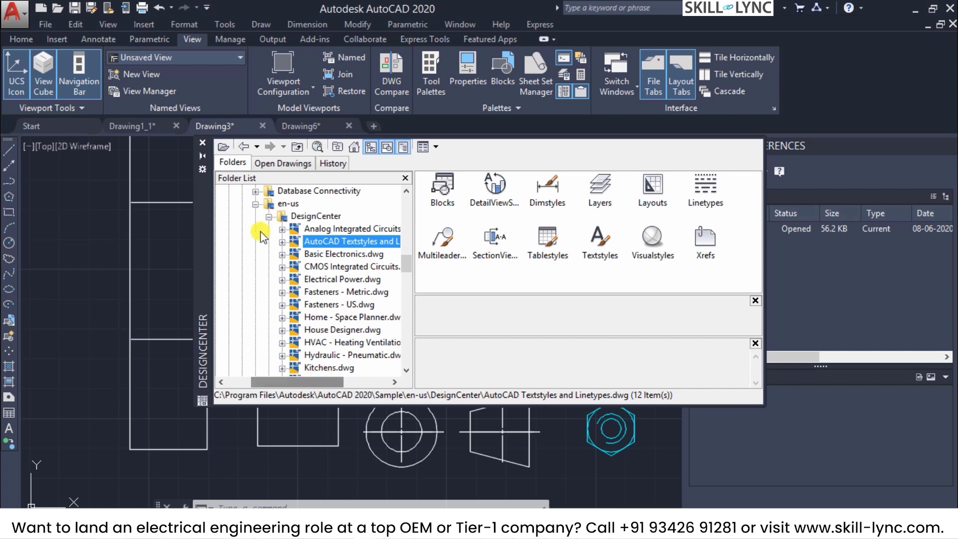
{"action": "left_click", "coordinate": [269, 216]}
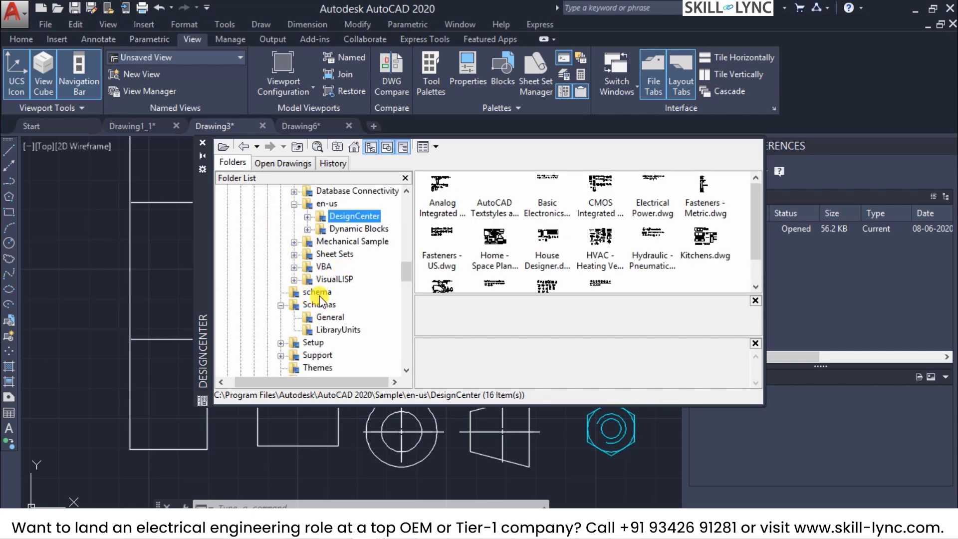
Browse the blocks of Data Extraction and Multileaders Sample.dwg in the Mechanical Sample folder.
{"action": "left_click", "coordinate": [294, 242]}
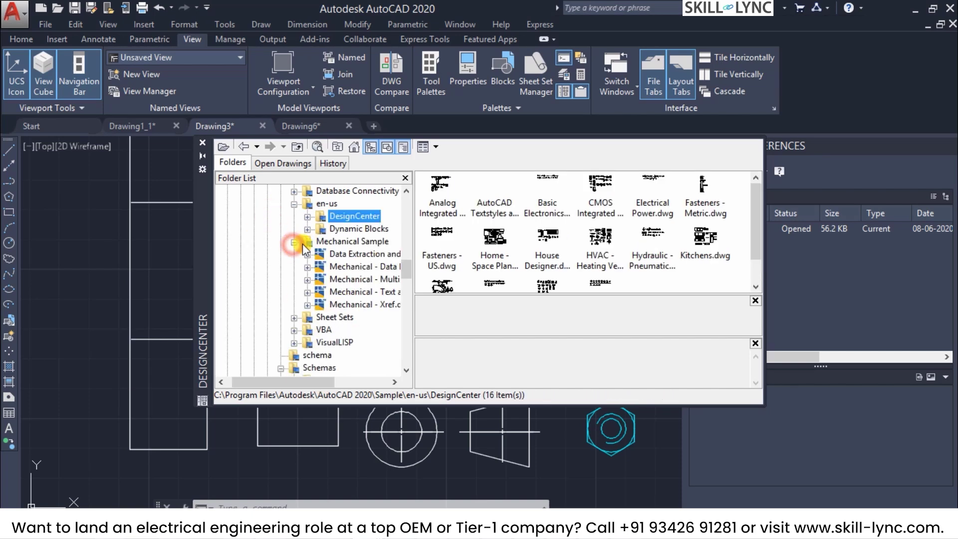
{"action": "left_click", "coordinate": [352, 256]}
{"action": "double_click", "coordinate": [444, 186]}
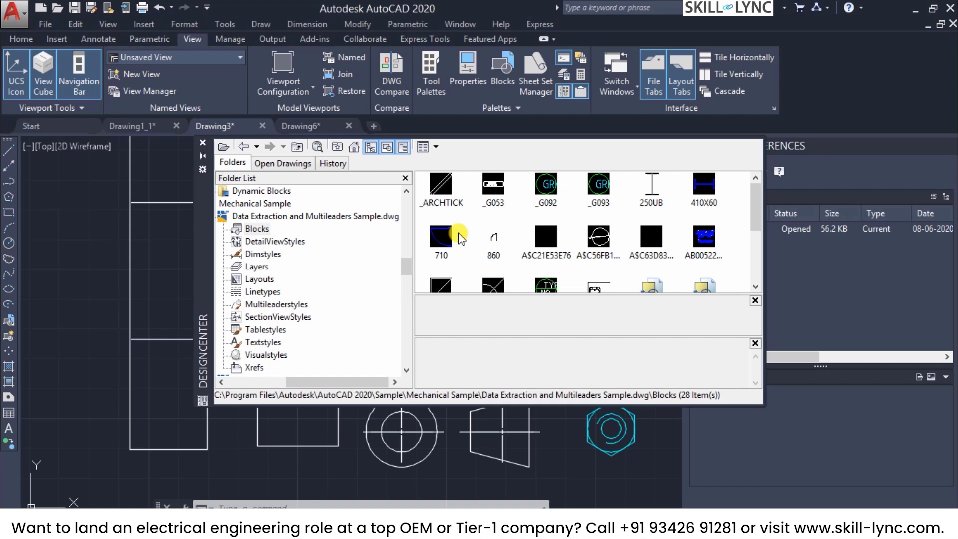
{"action": "scroll", "coordinate": [457, 234], "scroll_direction": "down", "scroll_amount": 3}
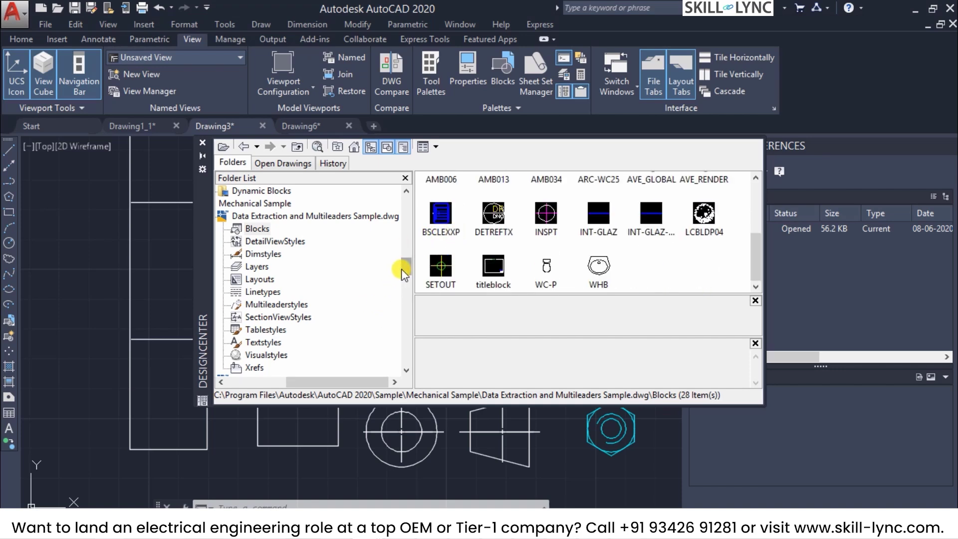
{"action": "left_click_drag", "start_coordinate": [343, 381], "coordinate": [322, 381]}
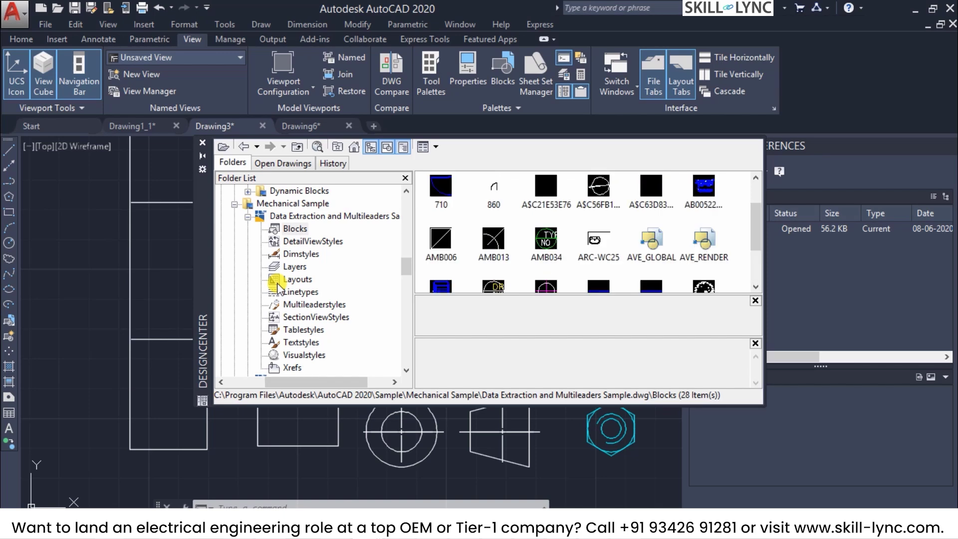
Browse the blocks of Mechanical - Imperial.dwg in the Dynamic Blocks folder and preview the Roller Bearing - Imperial block.
{"action": "left_click_drag", "start_coordinate": [407, 270], "coordinate": [407, 257]}
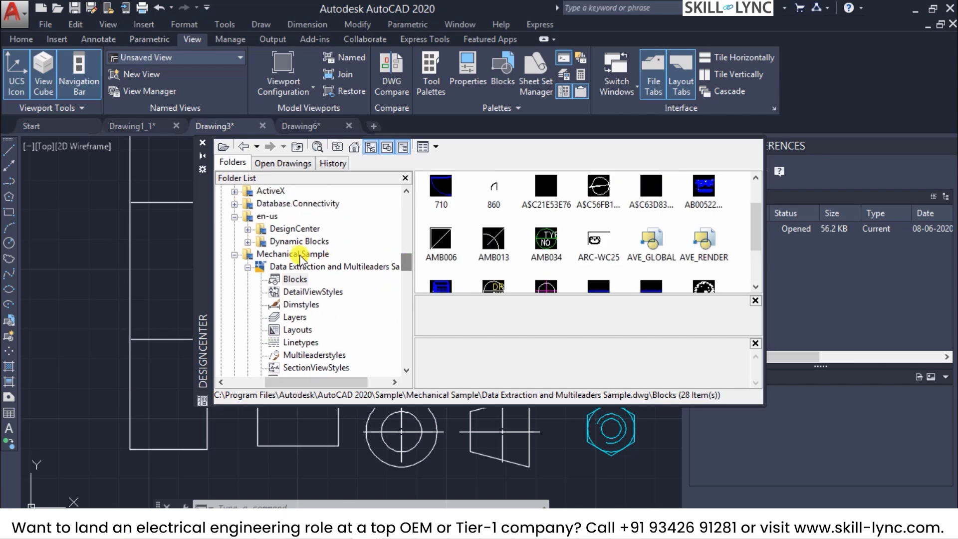
{"action": "left_click", "coordinate": [248, 242]}
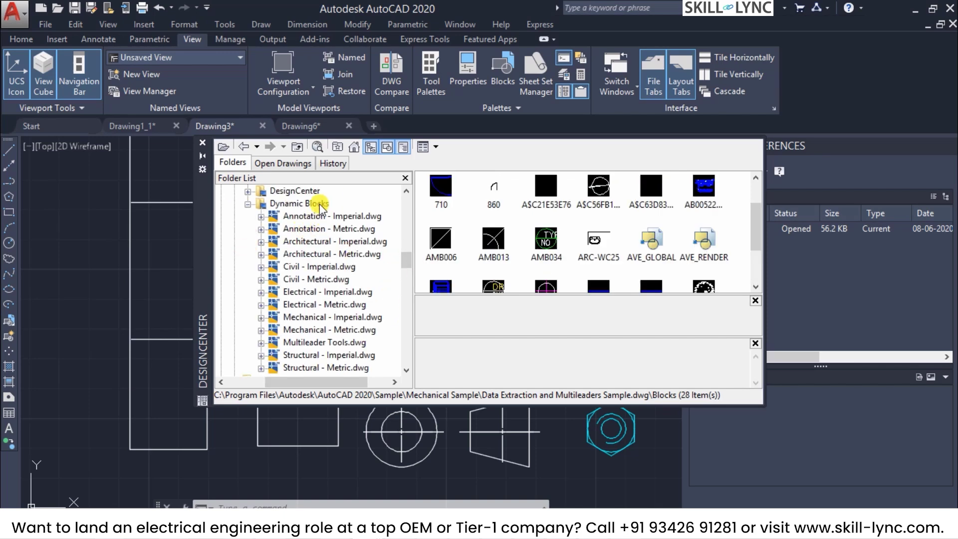
{"action": "left_click", "coordinate": [350, 318]}
{"action": "double_click", "coordinate": [442, 187]}
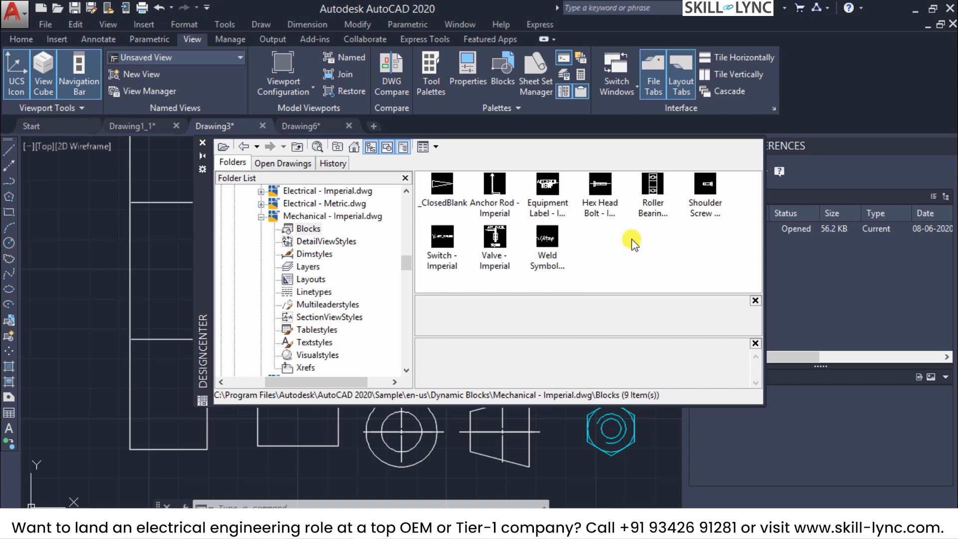
{"action": "left_click", "coordinate": [649, 202]}
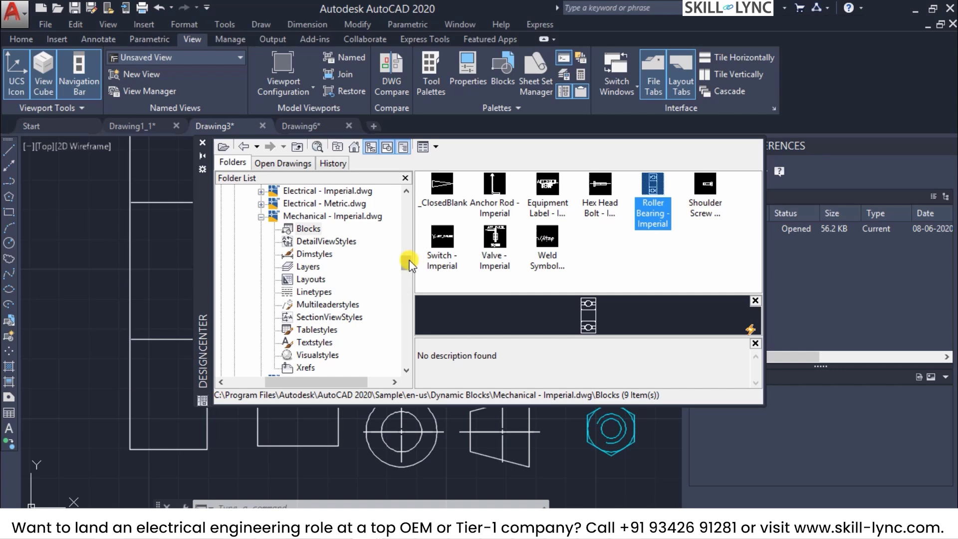
Expand the Manufacturing folder under the Sheet Sets samples to list its drawings.
{"action": "scroll", "coordinate": [409, 260], "scroll_direction": "up", "scroll_amount": 5}
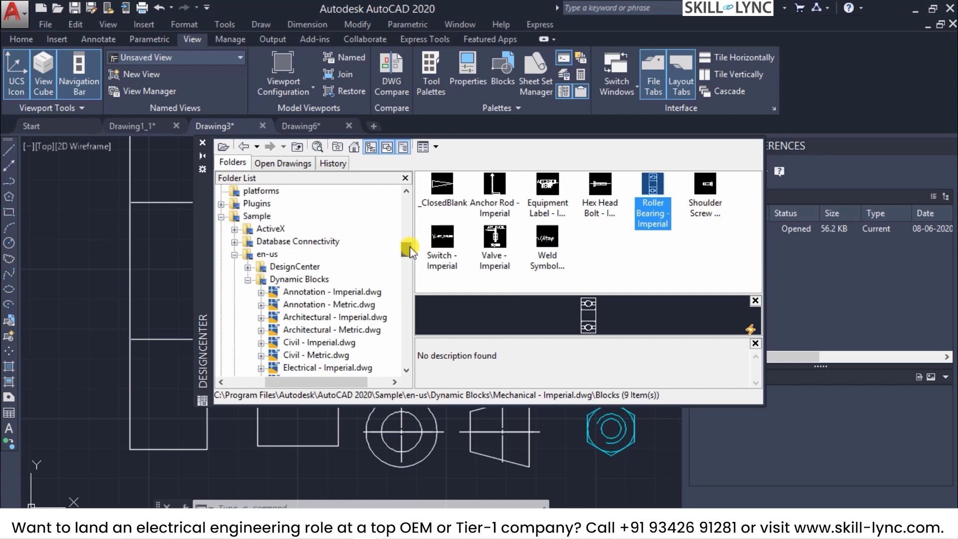
{"action": "left_click", "coordinate": [358, 277]}
{"action": "scroll", "coordinate": [358, 277], "scroll_direction": "down", "scroll_amount": 1}
{"action": "left_click", "coordinate": [330, 265]}
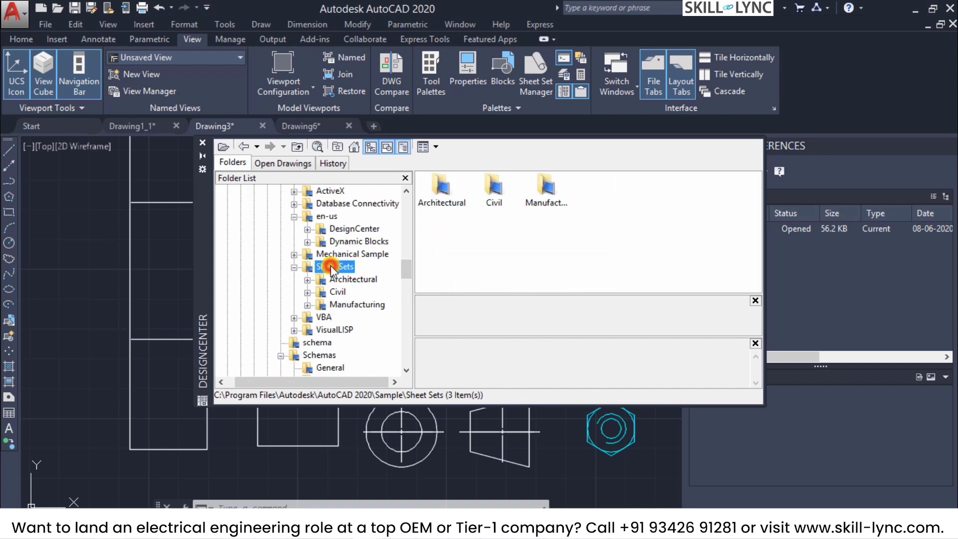
{"action": "scroll", "coordinate": [360, 272], "scroll_direction": "up", "scroll_amount": 1}
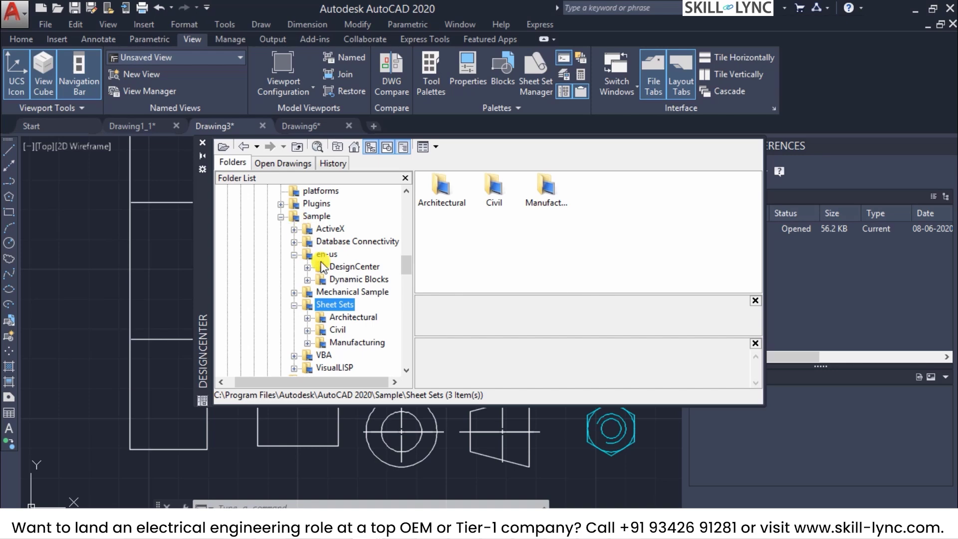
{"action": "scroll", "coordinate": [355, 312], "scroll_direction": "down", "scroll_amount": 1}
{"action": "left_click", "coordinate": [358, 303]}
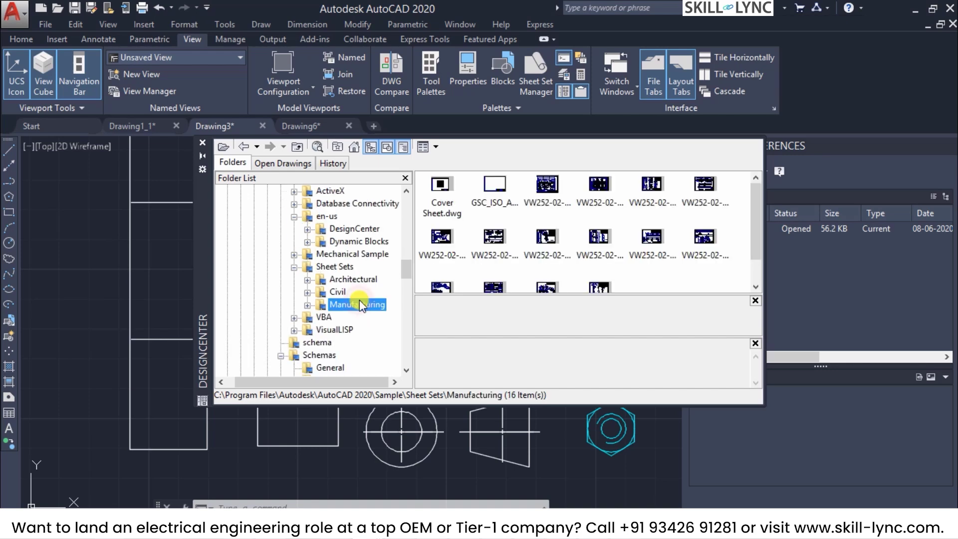
{"action": "left_click", "coordinate": [307, 303]}
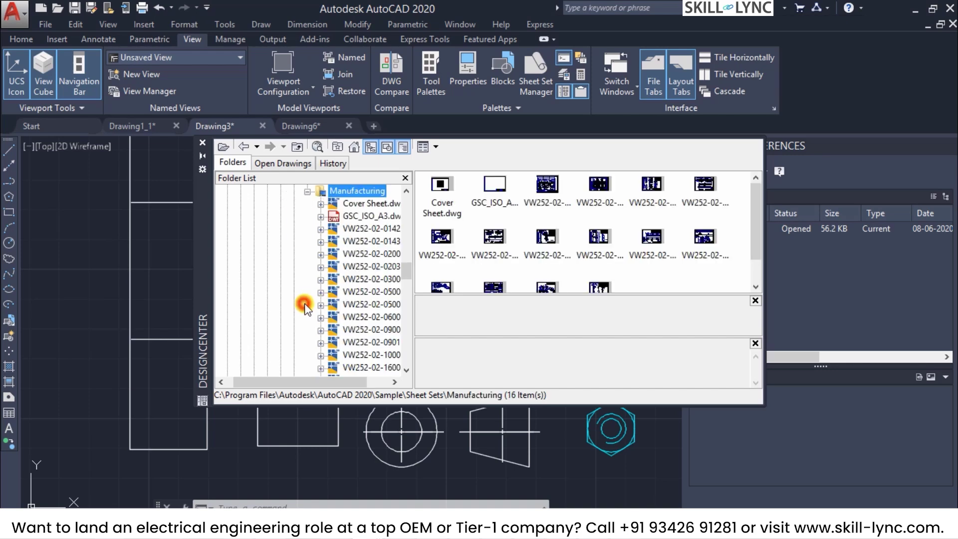
Insert the Title block from Cover Sheet.dwg around the existing views at scale 1 and angle 0, and close DesignCenter.
{"action": "left_click", "coordinate": [380, 203]}
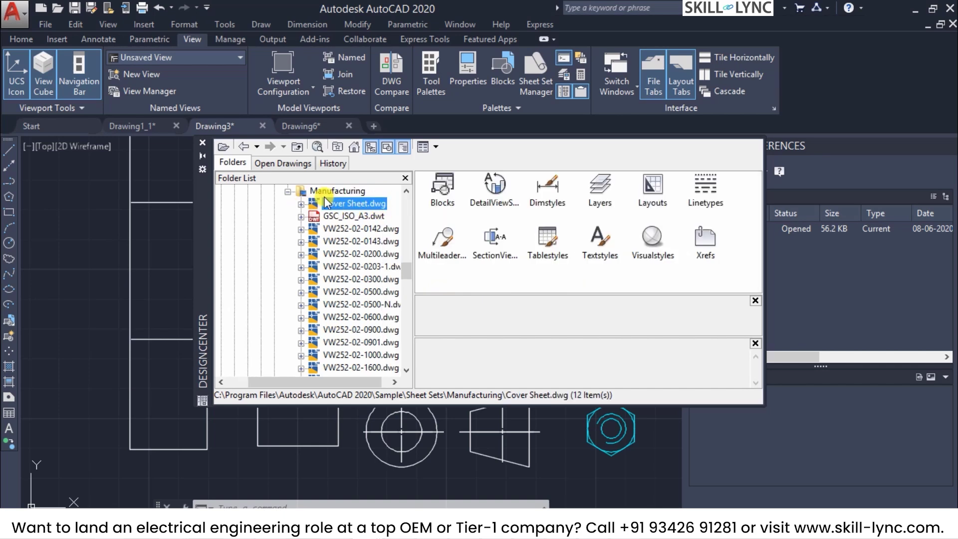
{"action": "double_click", "coordinate": [443, 187]}
{"action": "left_click", "coordinate": [443, 190]}
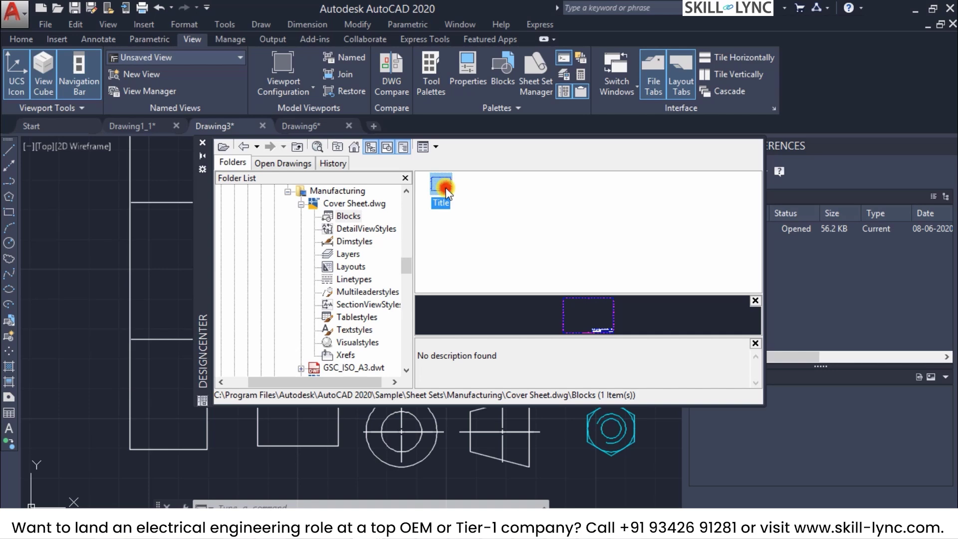
{"action": "double_click", "coordinate": [442, 204]}
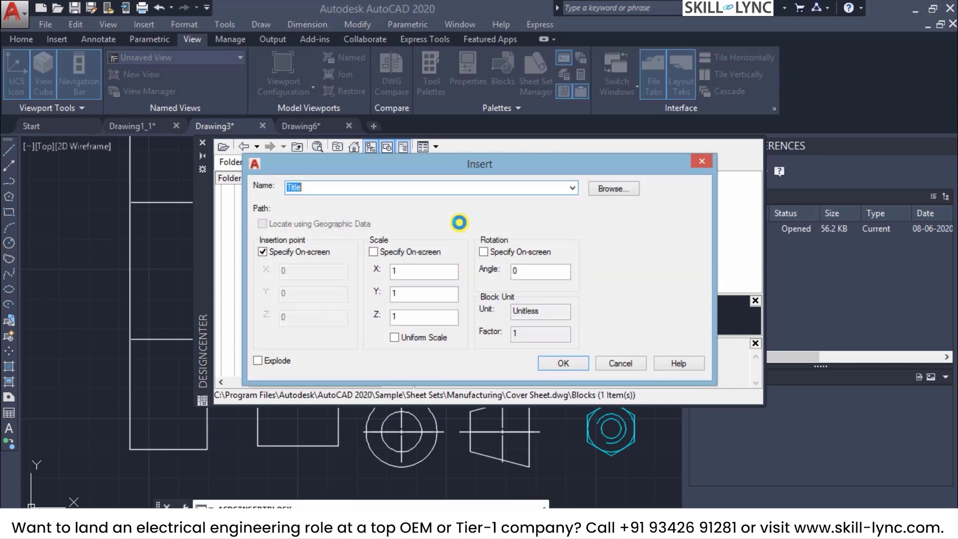
{"action": "left_click", "coordinate": [562, 363]}
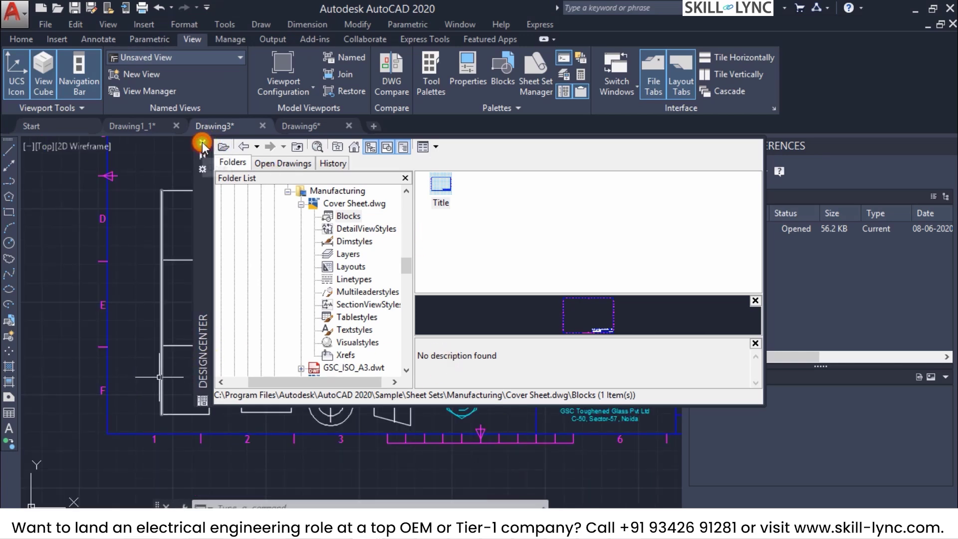
{"action": "left_click", "coordinate": [202, 145]}
{"action": "scroll", "coordinate": [354, 328], "scroll_direction": "down", "scroll_amount": 2}
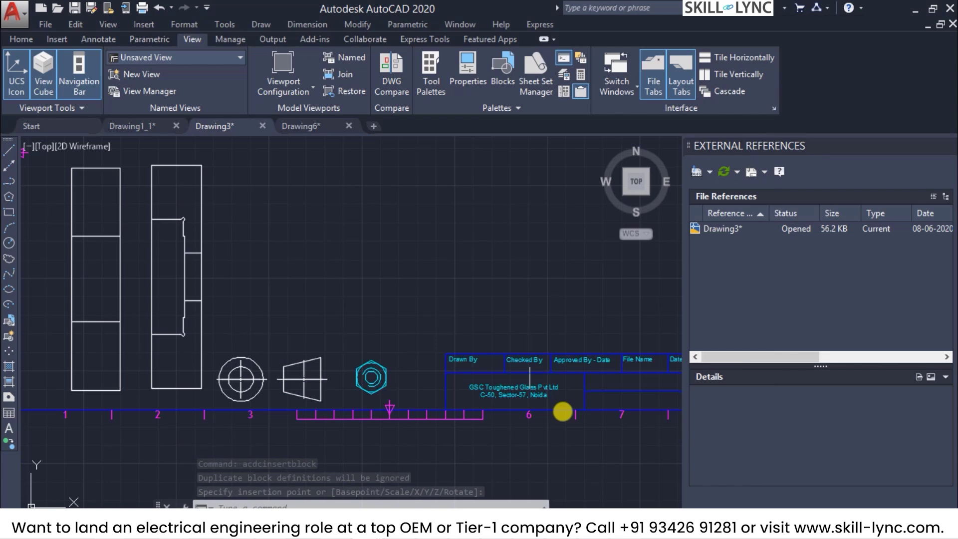
Open the Title block definition in the Block Editor for inspection, and close the editor discarding the changes.
{"action": "left_click", "coordinate": [532, 389]}
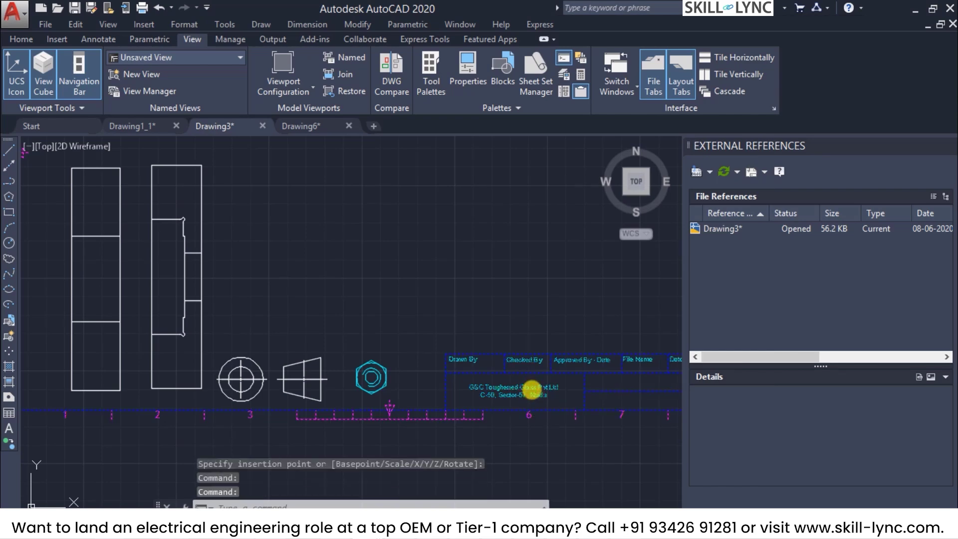
{"action": "double_click", "coordinate": [532, 389]}
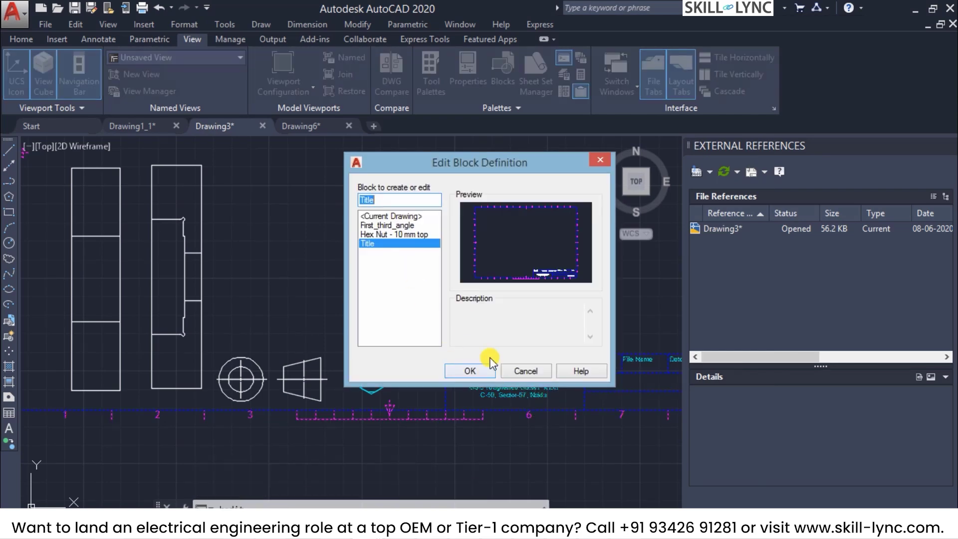
{"action": "left_click", "coordinate": [480, 370]}
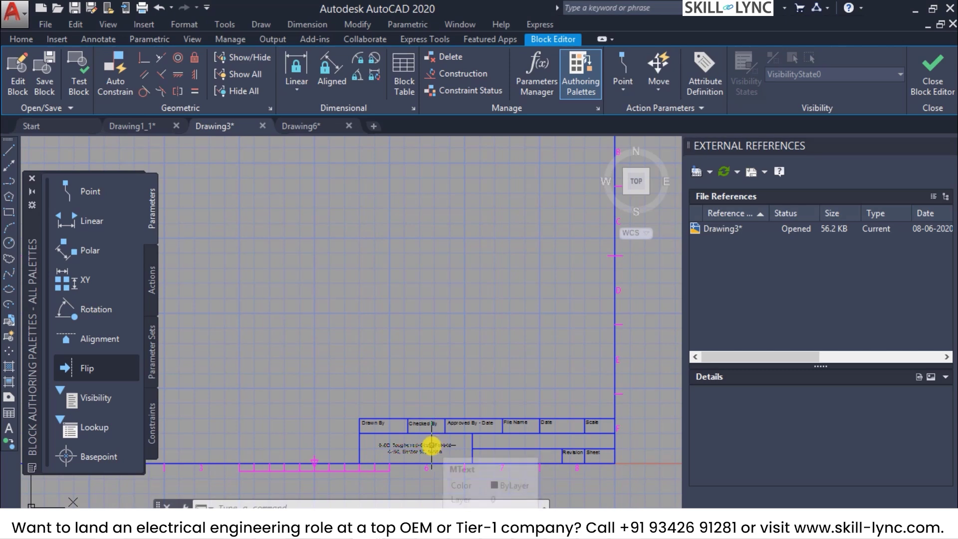
{"action": "key", "text": "Escape"}
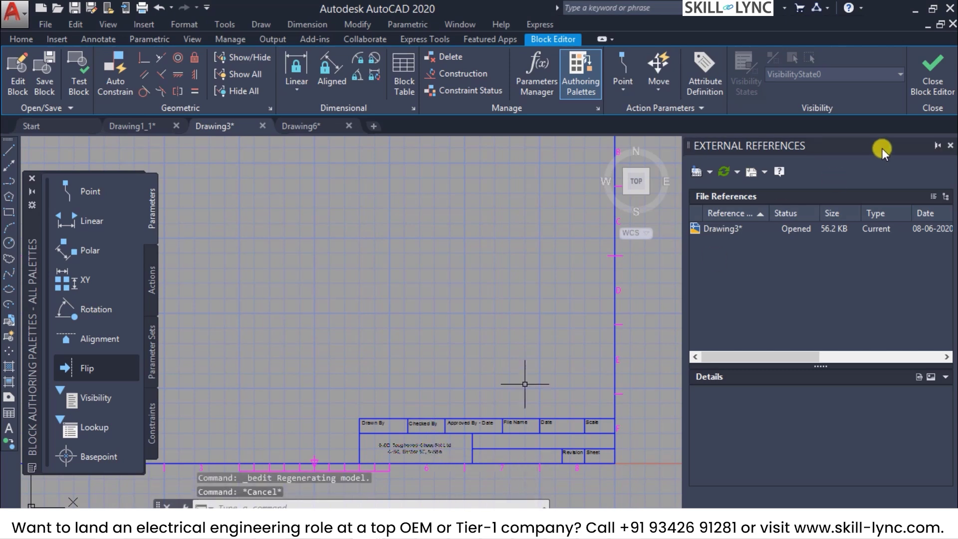
{"action": "left_click", "coordinate": [917, 90]}
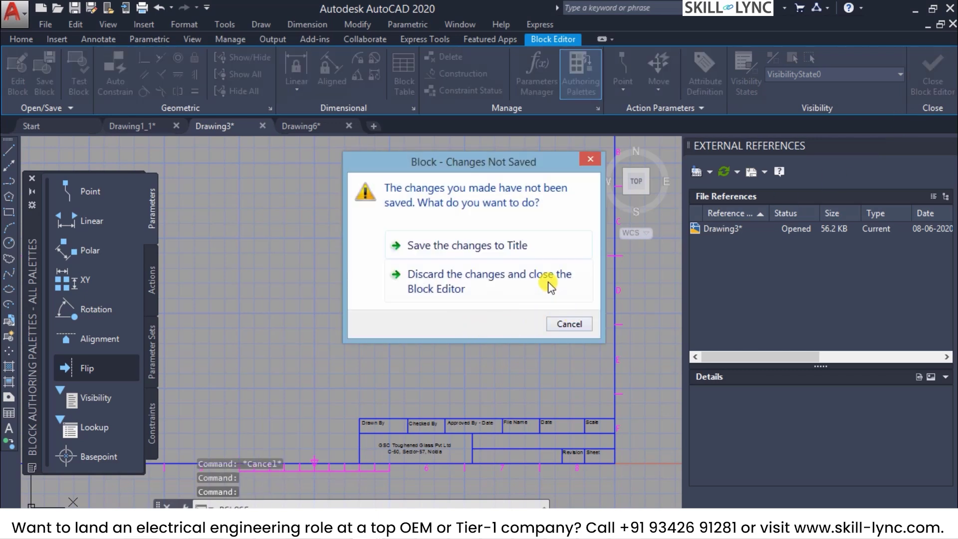
{"action": "left_click", "coordinate": [548, 282]}
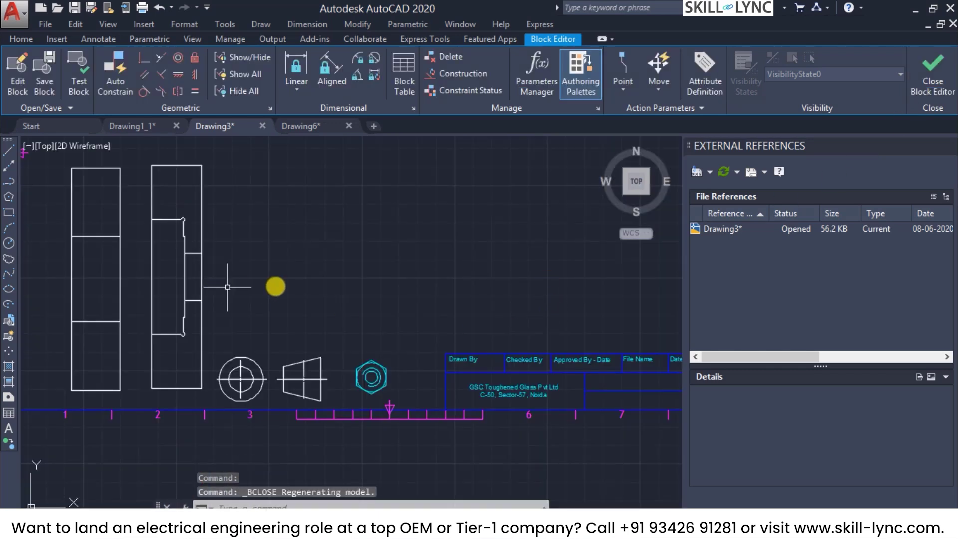
{"action": "scroll", "coordinate": [349, 182], "scroll_direction": "down", "scroll_amount": 4}
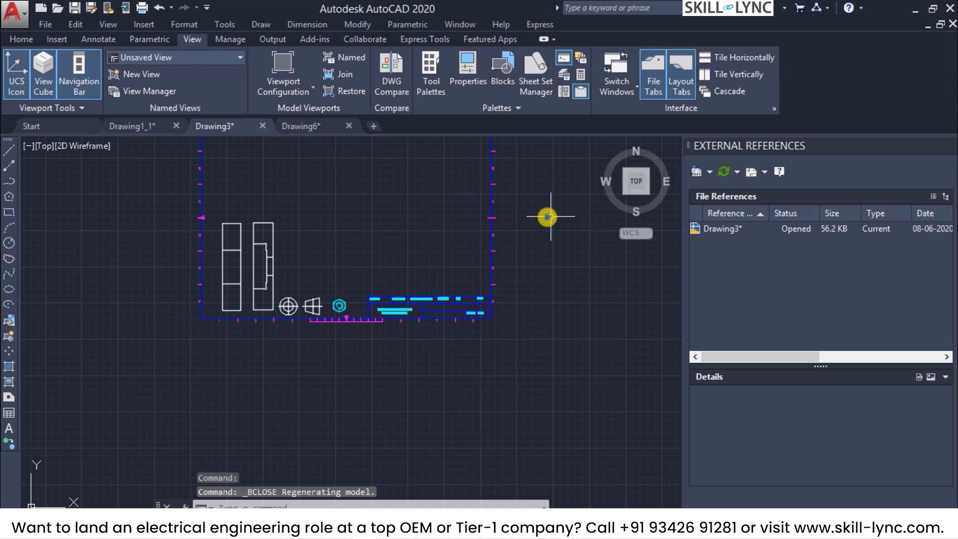
{"action": "right_click", "coordinate": [548, 217]}
{"action": "left_click", "coordinate": [603, 334]}
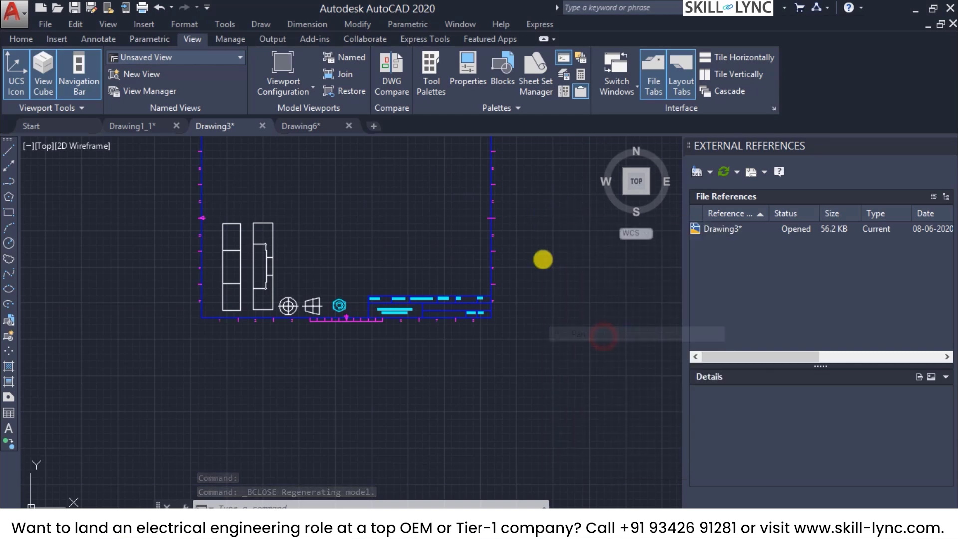
{"action": "mouse_move", "coordinate": [543, 259]}
{"action": "left_mouse_down"}
{"action": "mouse_move", "coordinate": [547, 298]}
{"action": "mouse_move", "coordinate": [558, 291]}
{"action": "left_mouse_up"}
{"action": "scroll", "coordinate": [355, 274], "scroll_direction": "up", "scroll_amount": 2}
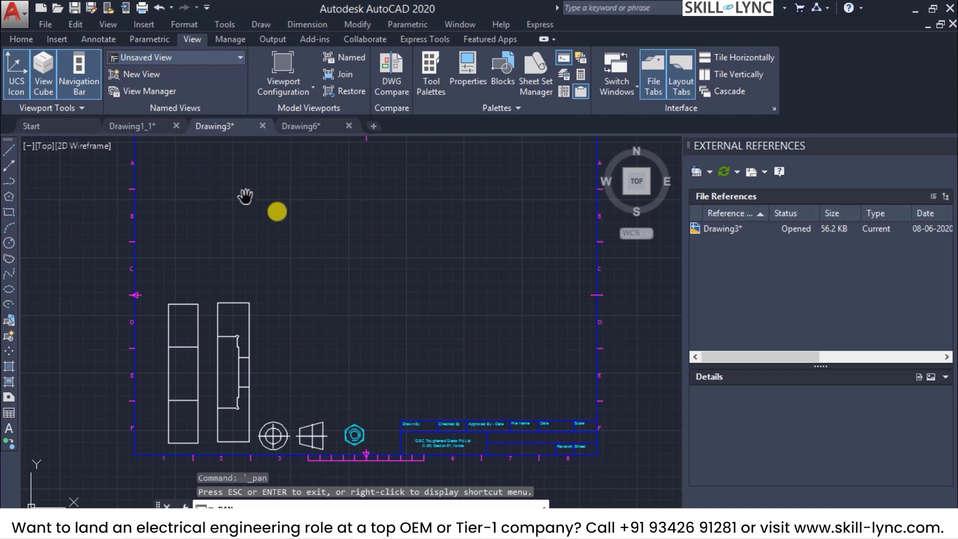
{"action": "key", "text": "Escape"}
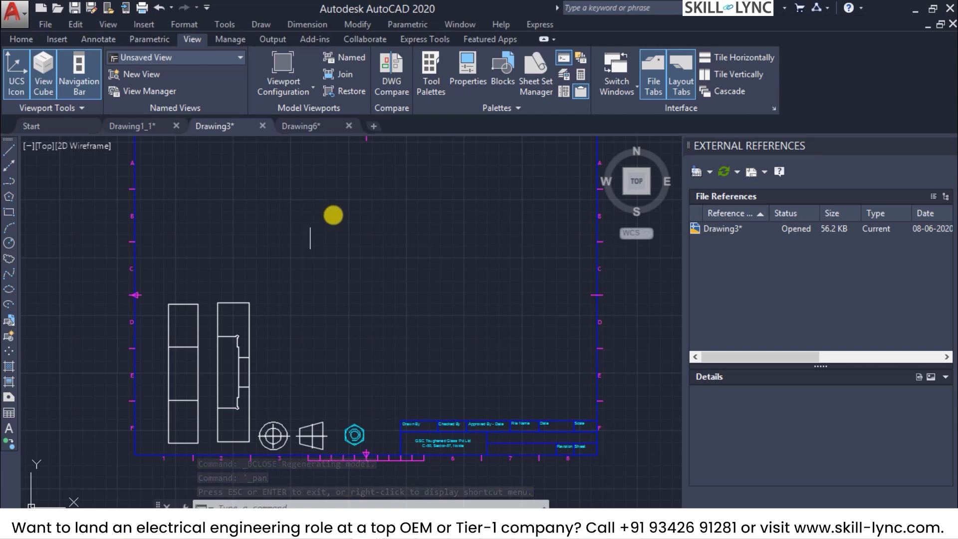
Open the Tool Palettes and browse the Mechanical, Annotation and Architectural block samples.
{"action": "left_click", "coordinate": [430, 81]}
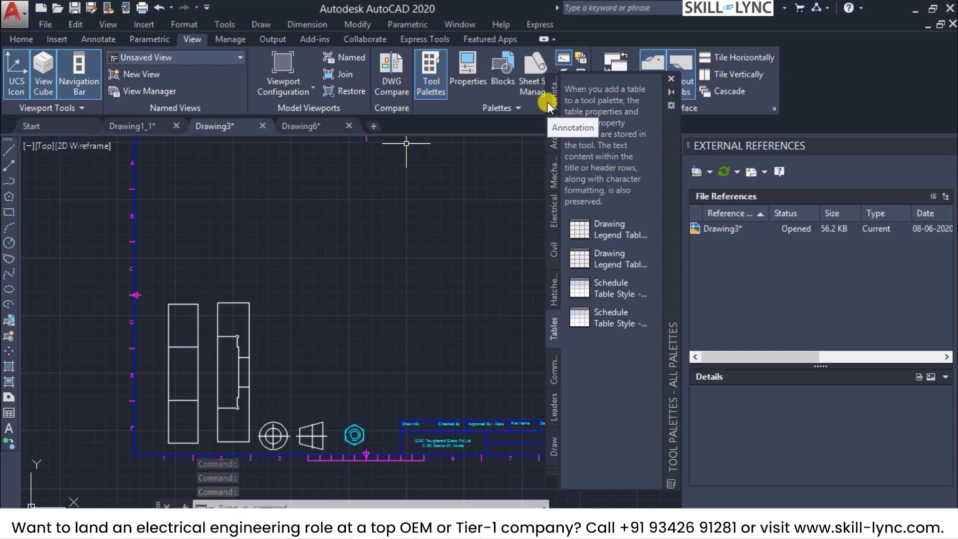
{"action": "left_click", "coordinate": [552, 178]}
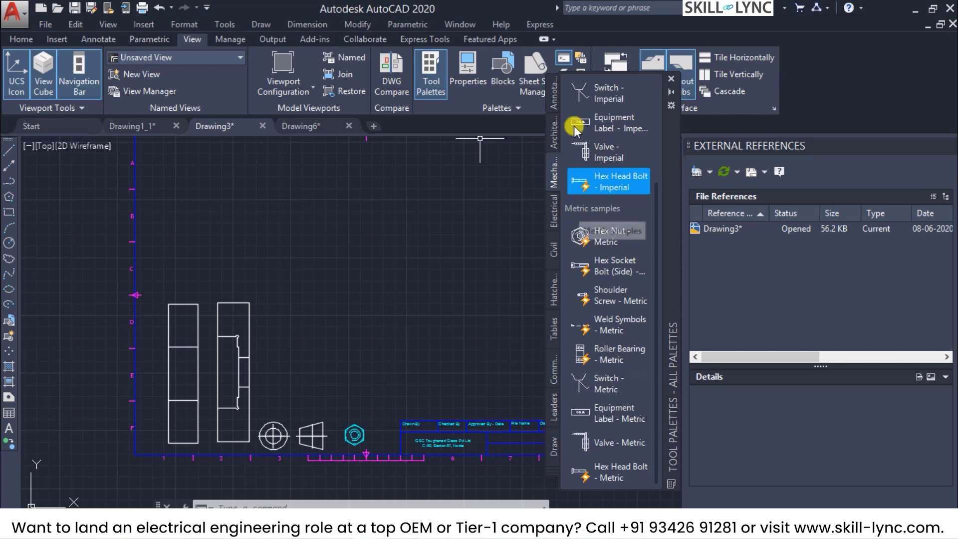
{"action": "left_click", "coordinate": [555, 97]}
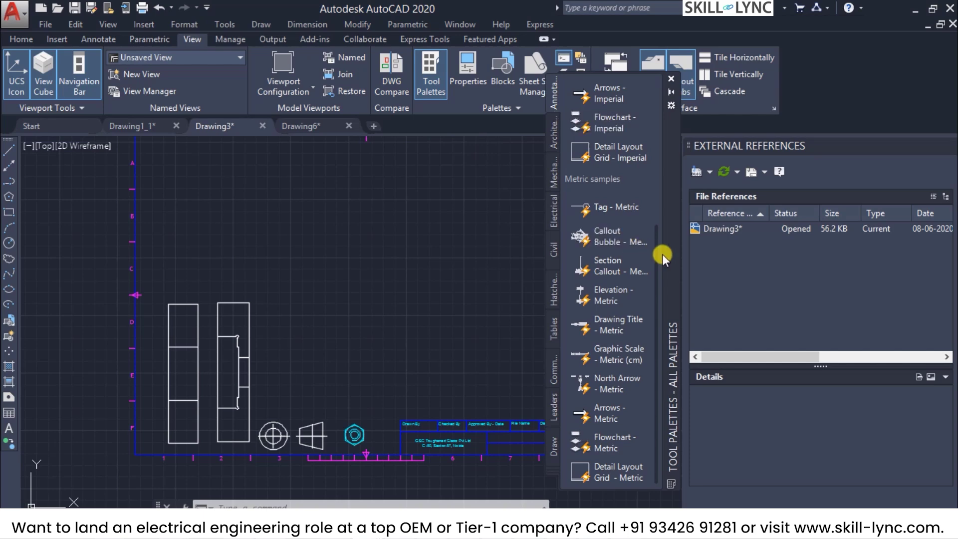
{"action": "mouse_move", "coordinate": [656, 262]}
{"action": "left_mouse_down"}
{"action": "mouse_move", "coordinate": [648, 175]}
{"action": "mouse_move", "coordinate": [658, 115]}
{"action": "mouse_move", "coordinate": [660, 277]}
{"action": "left_mouse_up"}
{"action": "left_click", "coordinate": [555, 137]}
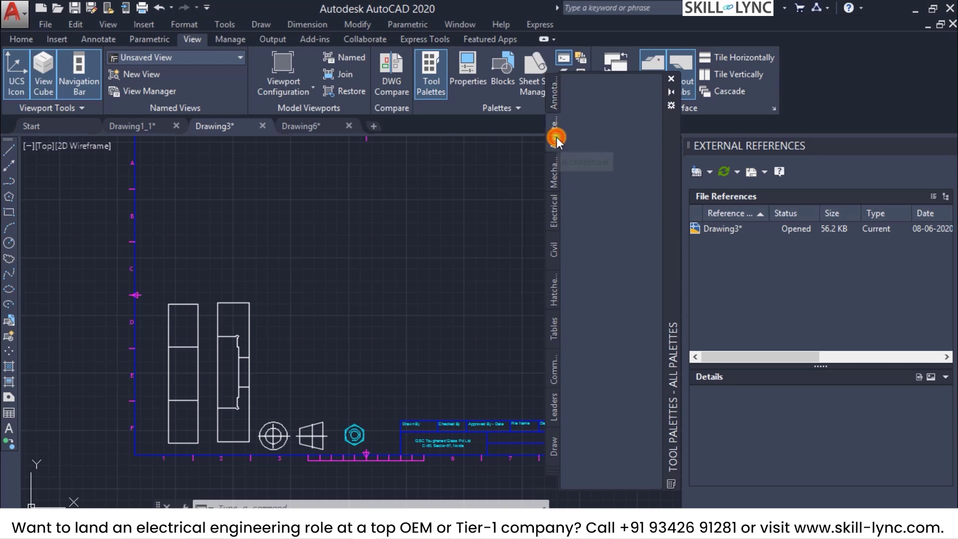
{"action": "scroll", "coordinate": [633, 265], "scroll_direction": "down", "scroll_amount": 3}
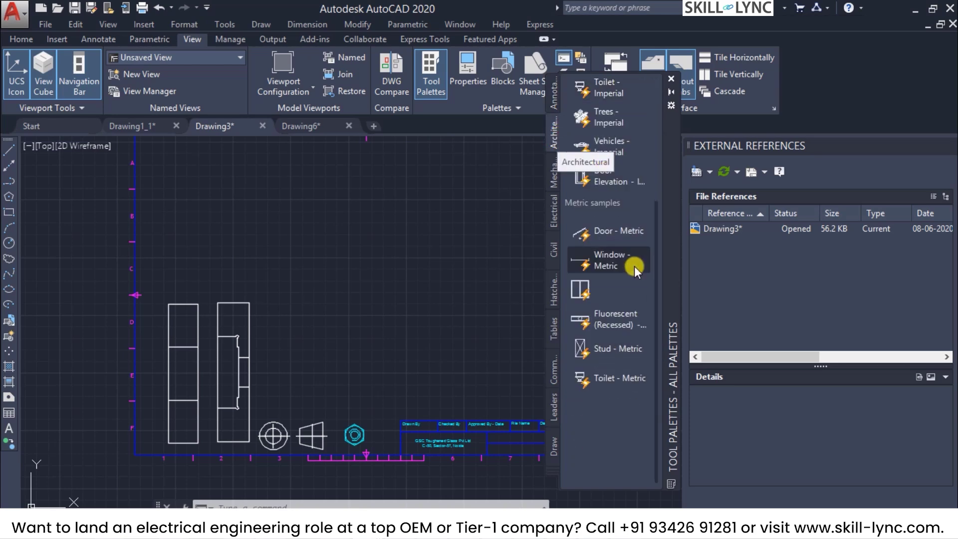
{"action": "left_click", "coordinate": [555, 173]}
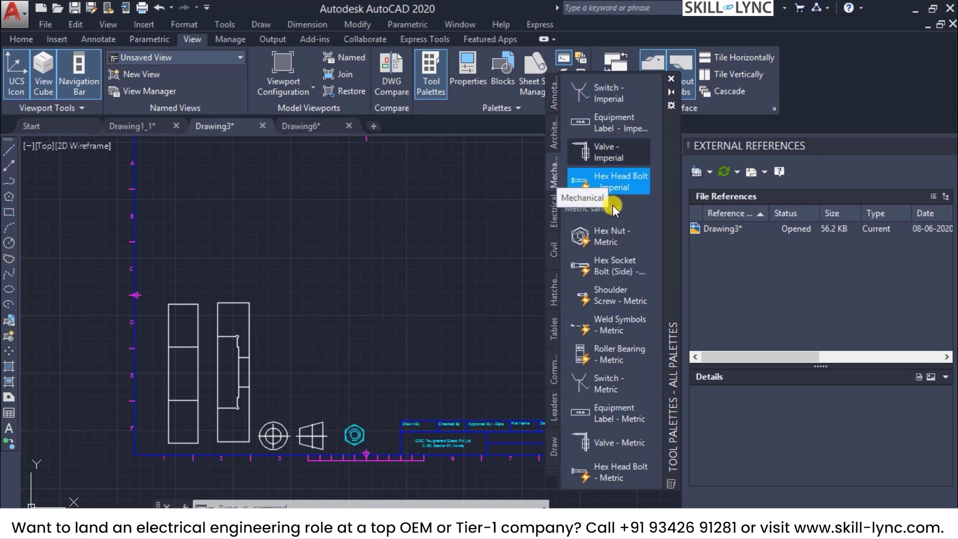
{"action": "scroll", "coordinate": [619, 327], "scroll_direction": "down", "scroll_amount": 3}
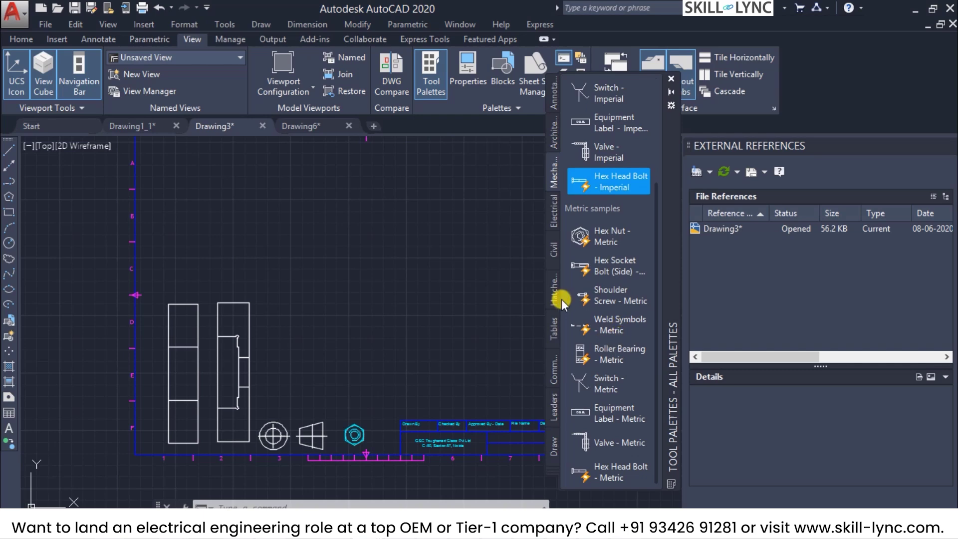
Browse the Electrical, Tables, command, Leaders and Draw tool sets in the Tool Palettes.
{"action": "left_click", "coordinate": [553, 216]}
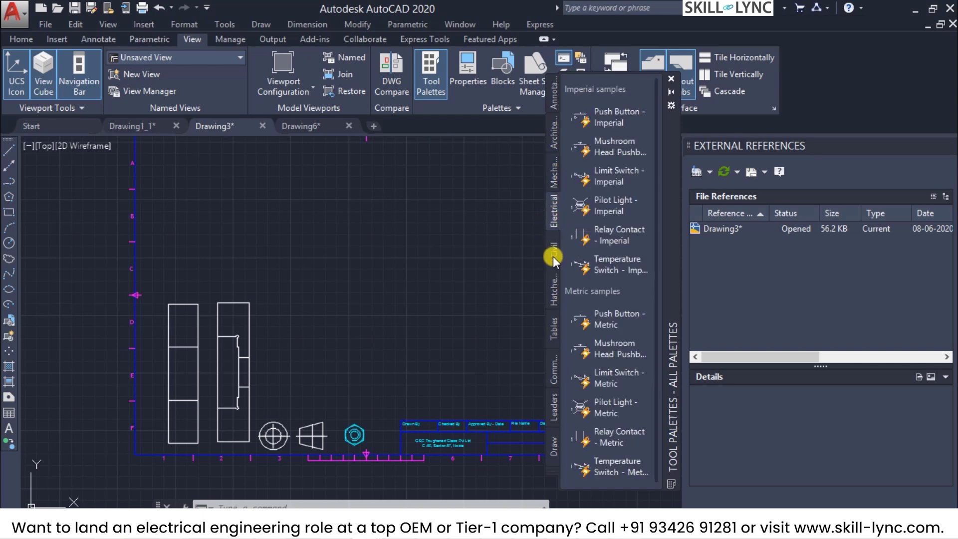
{"action": "left_click", "coordinate": [552, 331]}
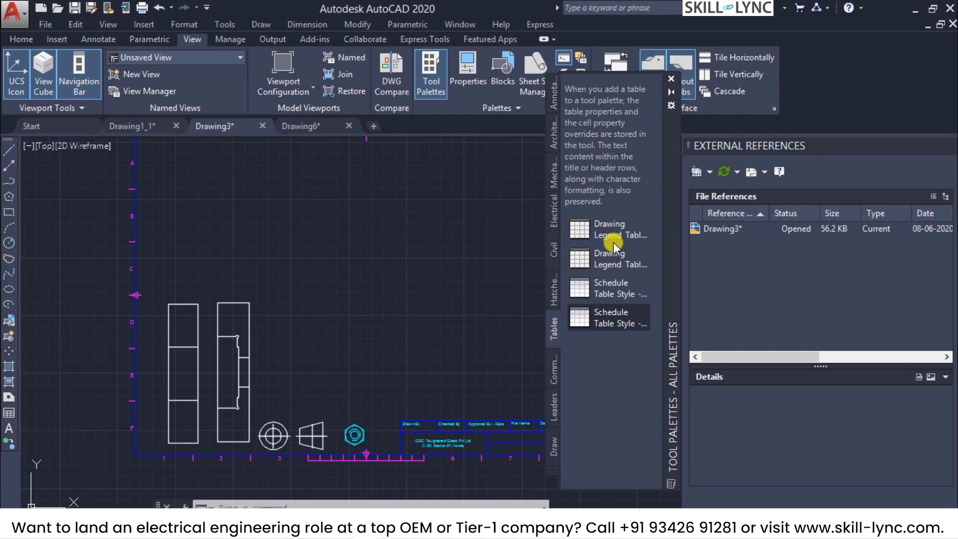
{"action": "left_click", "coordinate": [556, 367]}
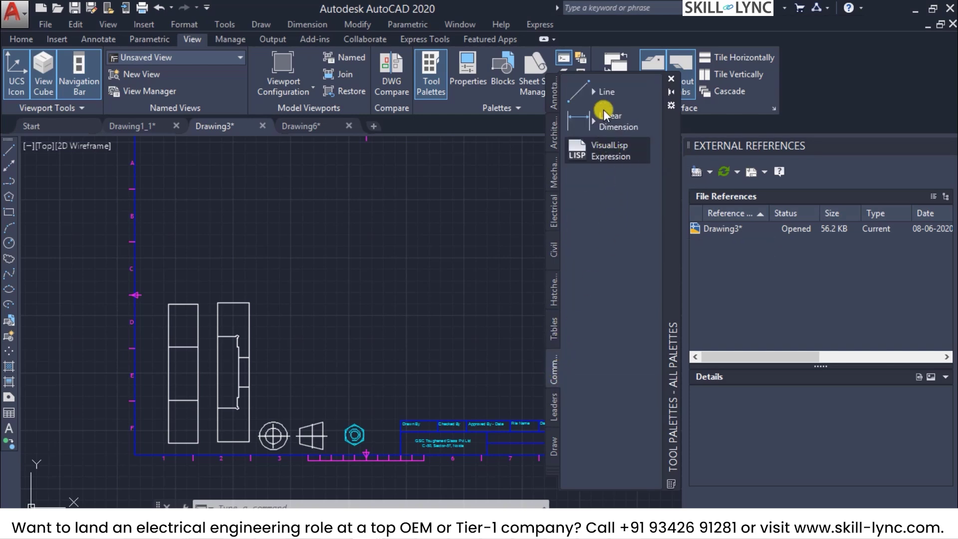
{"action": "left_click", "coordinate": [553, 402]}
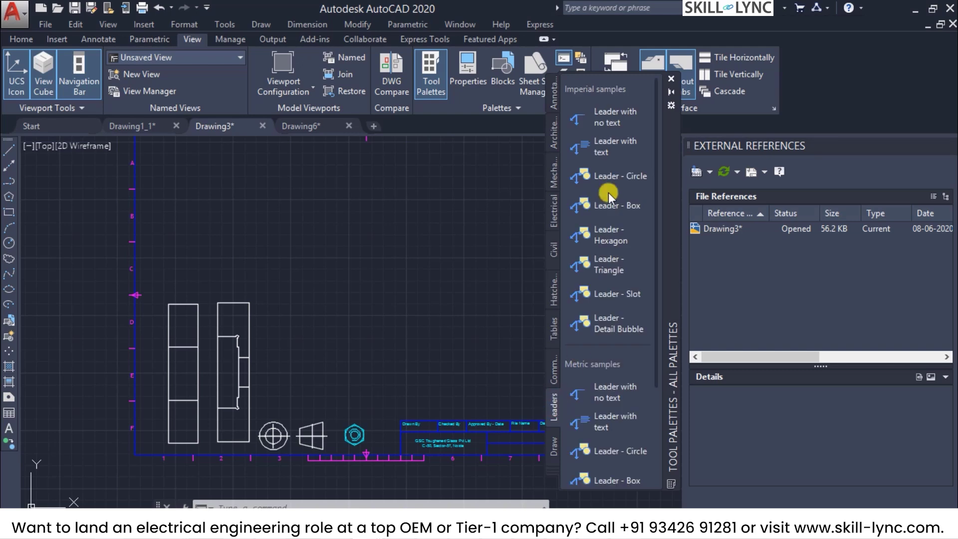
{"action": "scroll", "coordinate": [618, 249], "scroll_direction": "down", "scroll_amount": 5}
{"action": "left_click_drag", "start_coordinate": [620, 292], "coordinate": [567, 390]}
{"action": "left_click", "coordinate": [552, 439]}
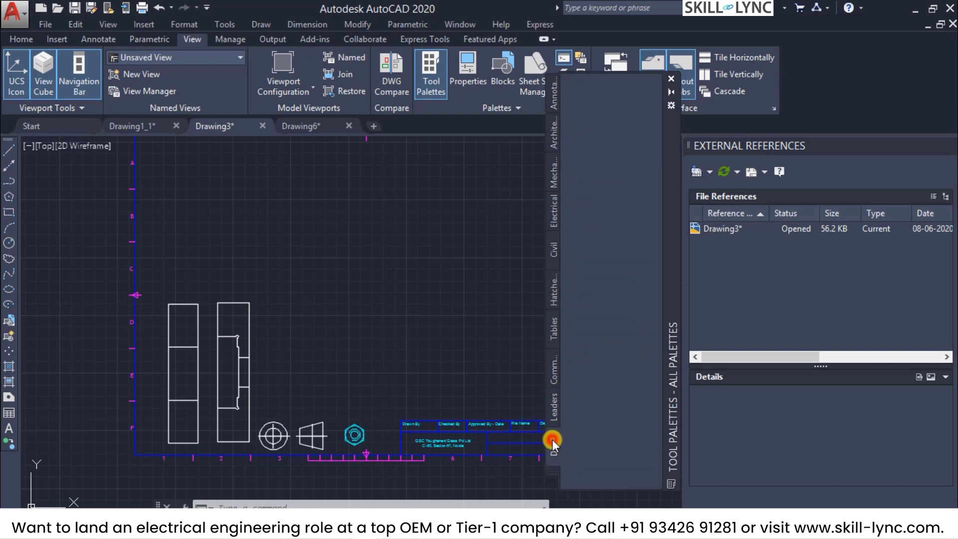
{"action": "scroll", "coordinate": [624, 298], "scroll_direction": "down", "scroll_amount": 5}
{"action": "scroll", "coordinate": [624, 299], "scroll_direction": "down", "scroll_amount": 5}
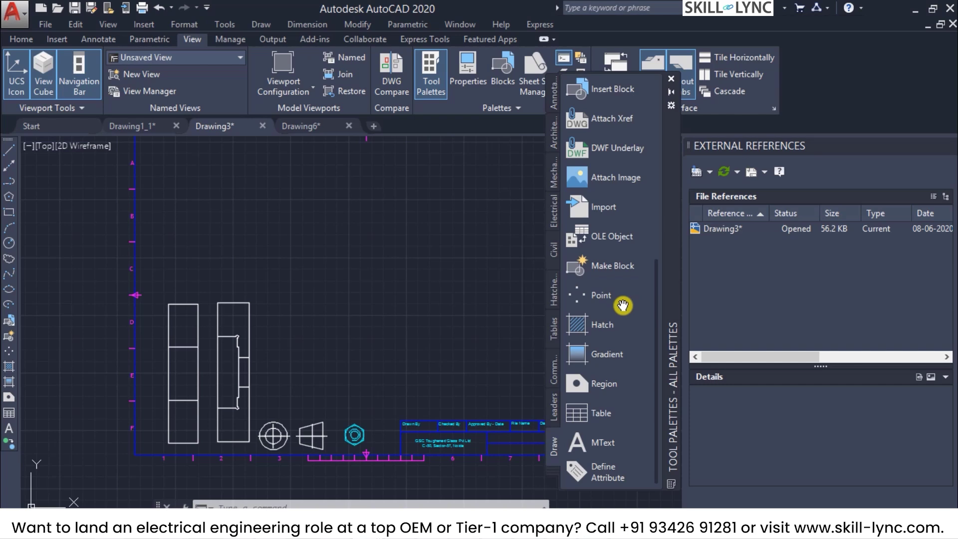
{"action": "scroll", "coordinate": [622, 305], "scroll_direction": "up", "scroll_amount": 10}
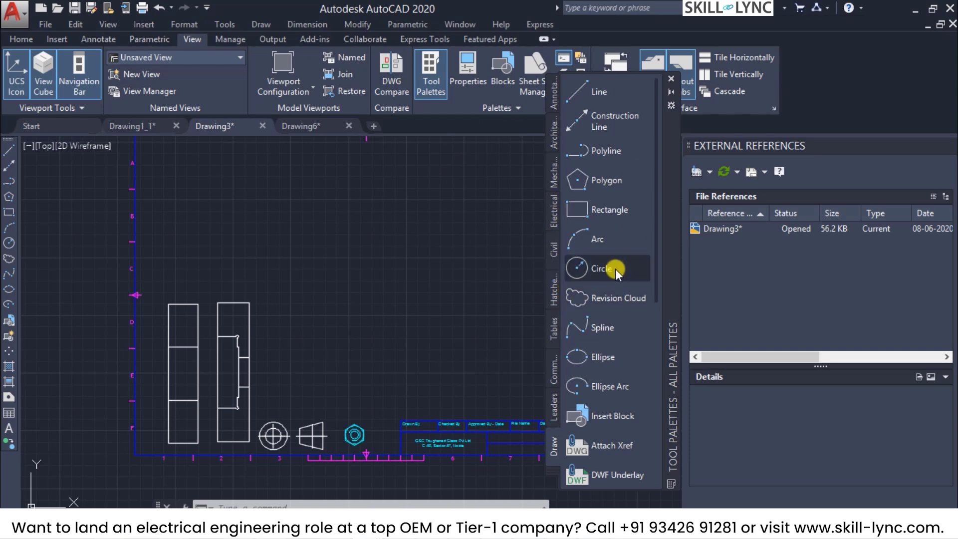
Draw a three-point arc in the empty area inside the title frame using the Arc tool of the Draw tool palette.
{"action": "left_click", "coordinate": [585, 239]}
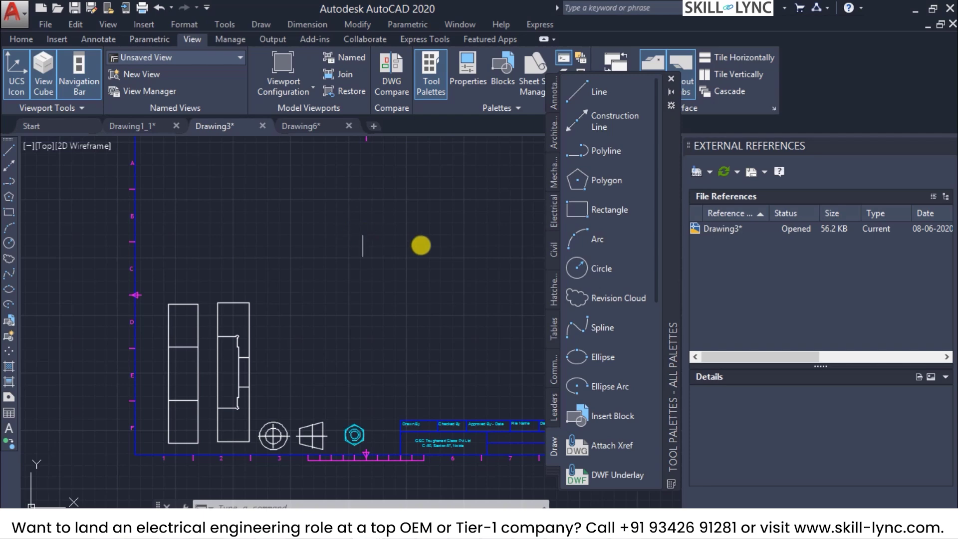
{"action": "left_click", "coordinate": [348, 238]}
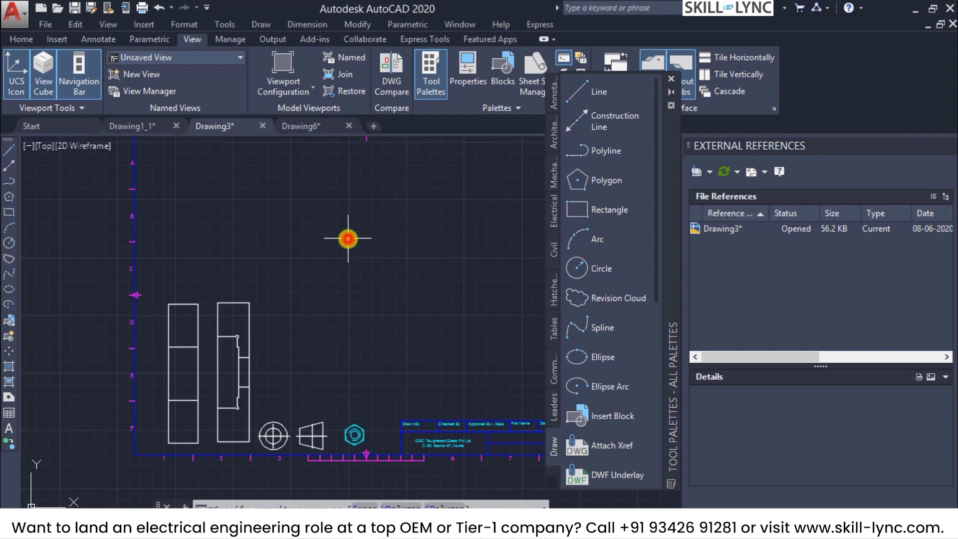
{"action": "left_click", "coordinate": [369, 264]}
{"action": "key", "text": "Return"}
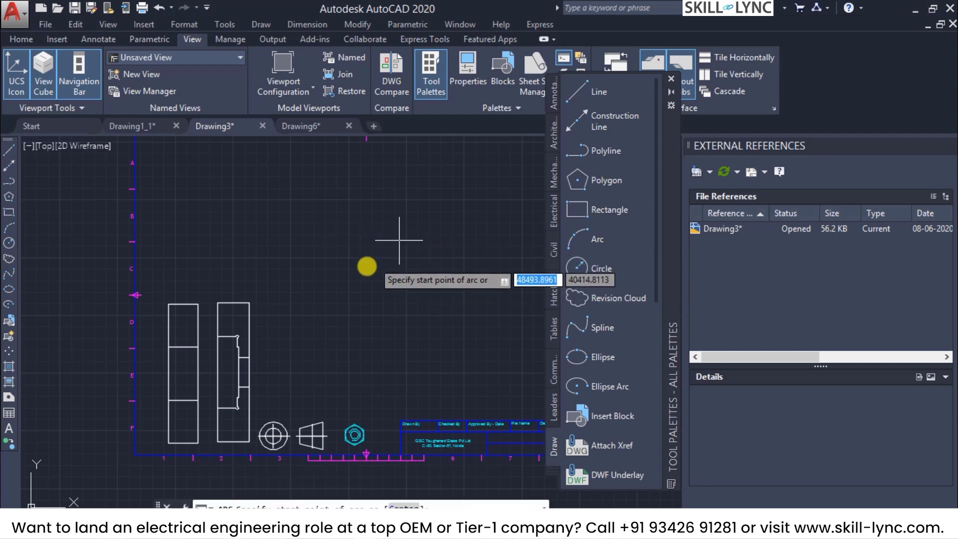
{"action": "left_click", "coordinate": [363, 269]}
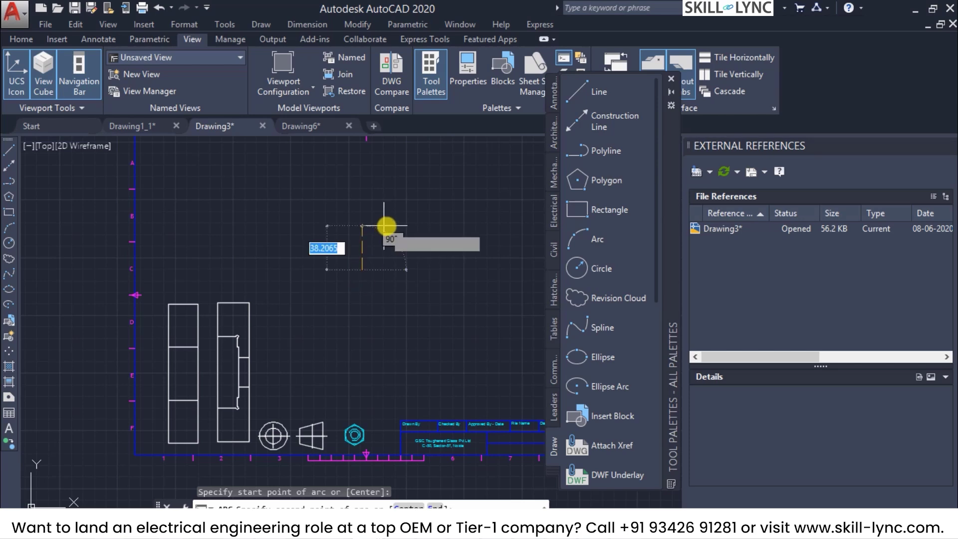
{"action": "left_click", "coordinate": [405, 220]}
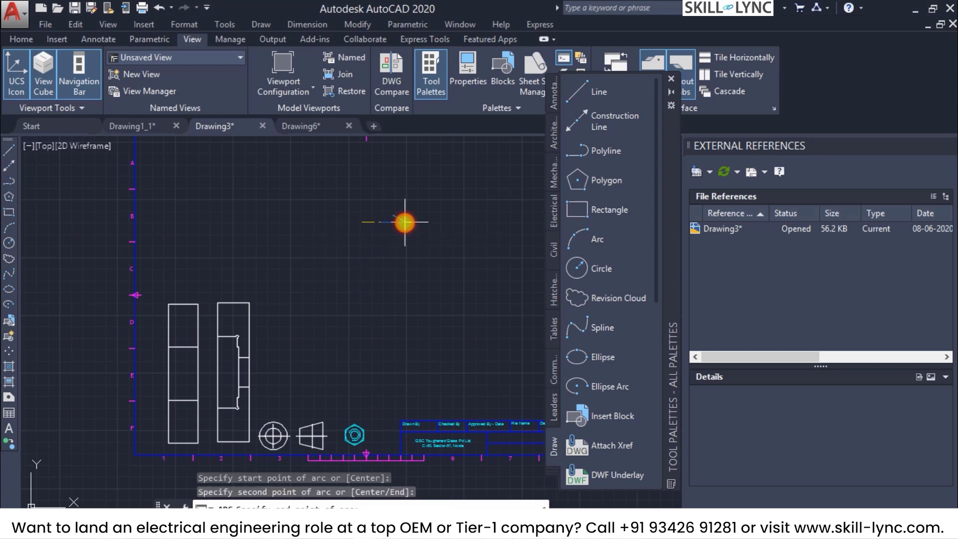
{"action": "left_click", "coordinate": [395, 251]}
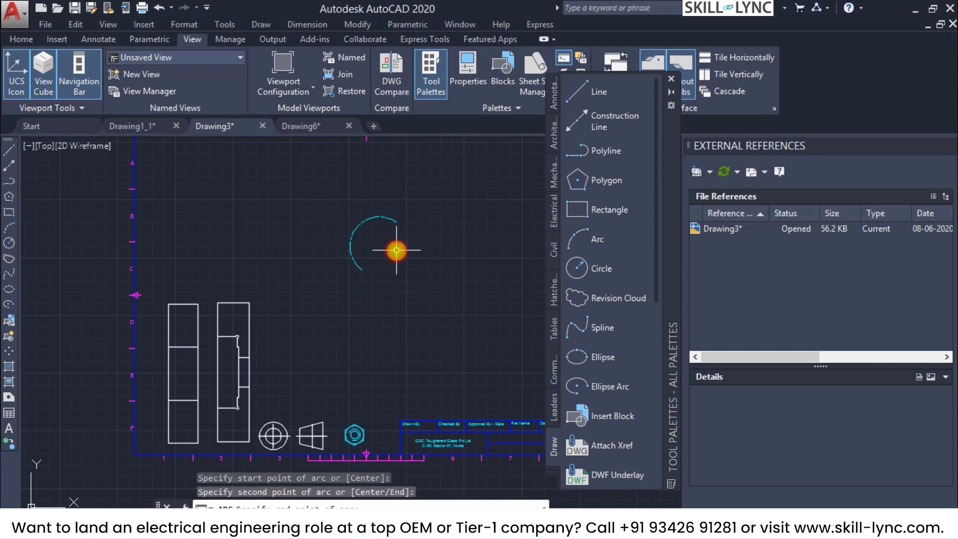
Insert a side-view bolt block from the Mechanical tool palette beside the arc.
{"action": "left_click", "coordinate": [553, 178]}
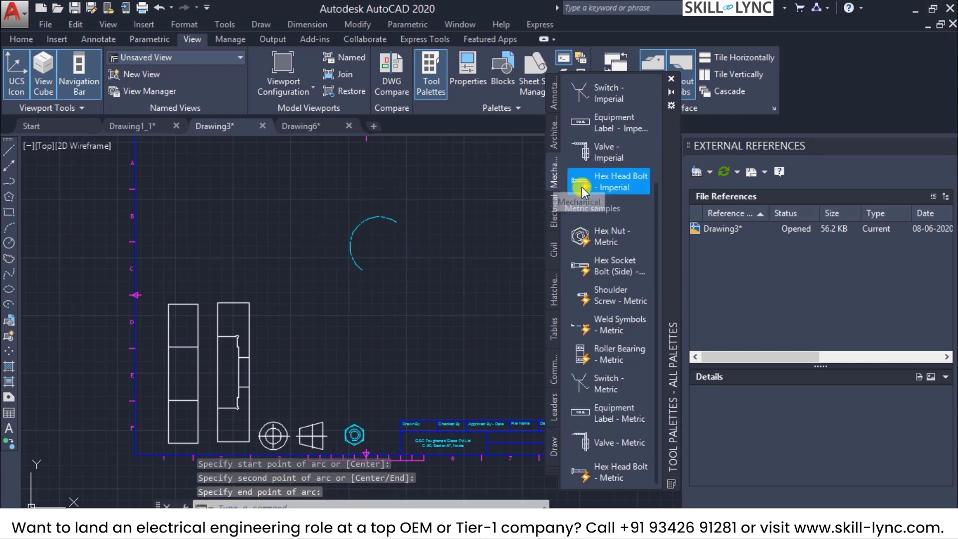
{"action": "left_click", "coordinate": [612, 230]}
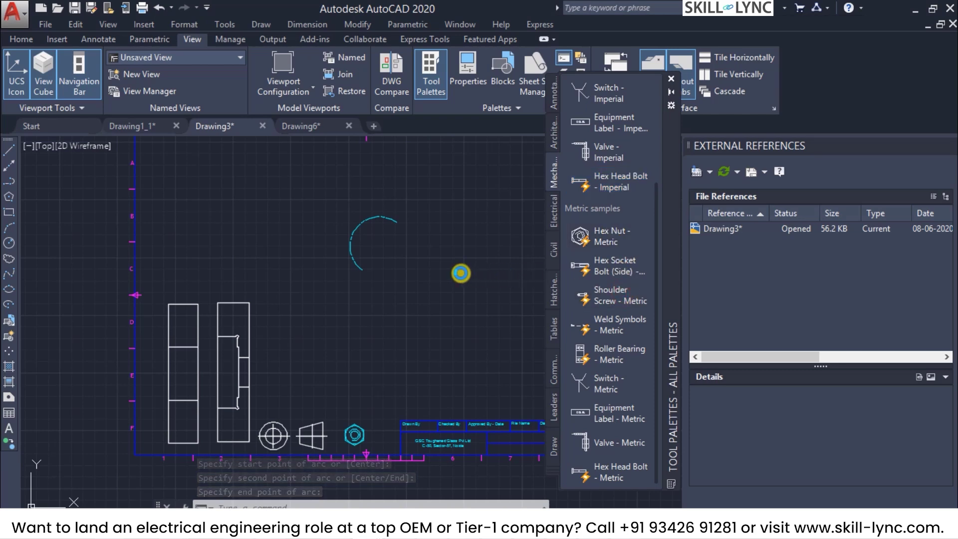
{"action": "left_click", "coordinate": [460, 273]}
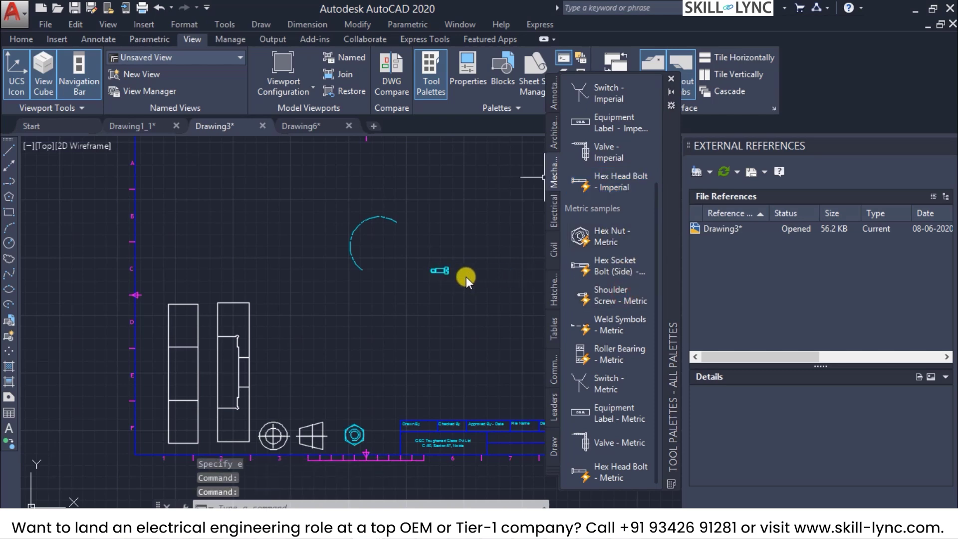
{"action": "scroll", "coordinate": [466, 277], "scroll_direction": "up", "scroll_amount": 2}
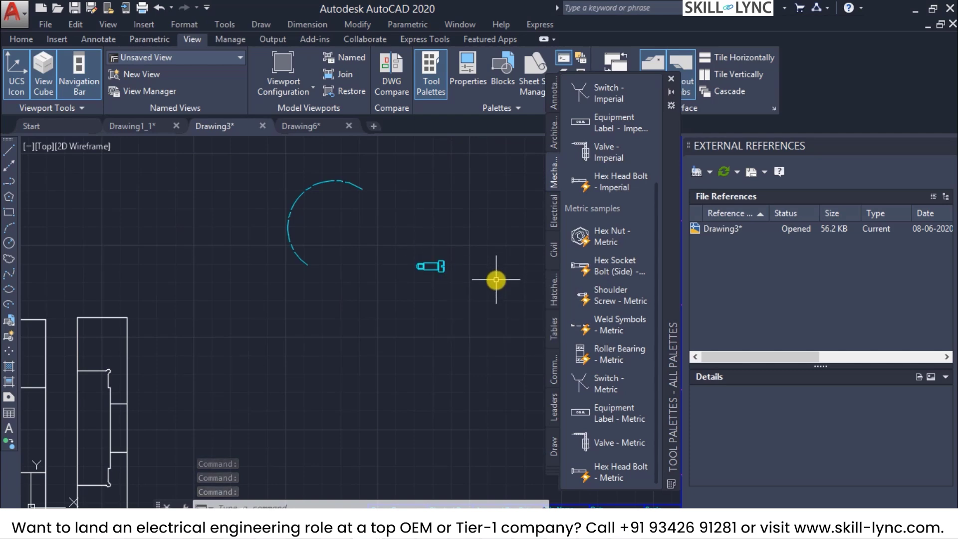
{"action": "scroll", "coordinate": [495, 279], "scroll_direction": "down", "scroll_amount": 2}
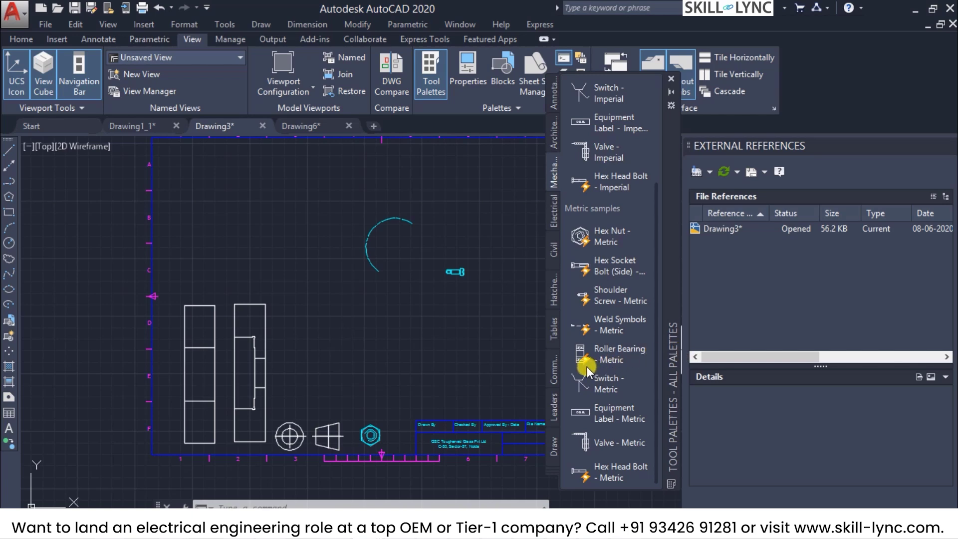
Dock the Tool Palettes beside the External References palette.
{"action": "double_click", "coordinate": [672, 483]}
{"action": "right_click", "coordinate": [637, 384]}
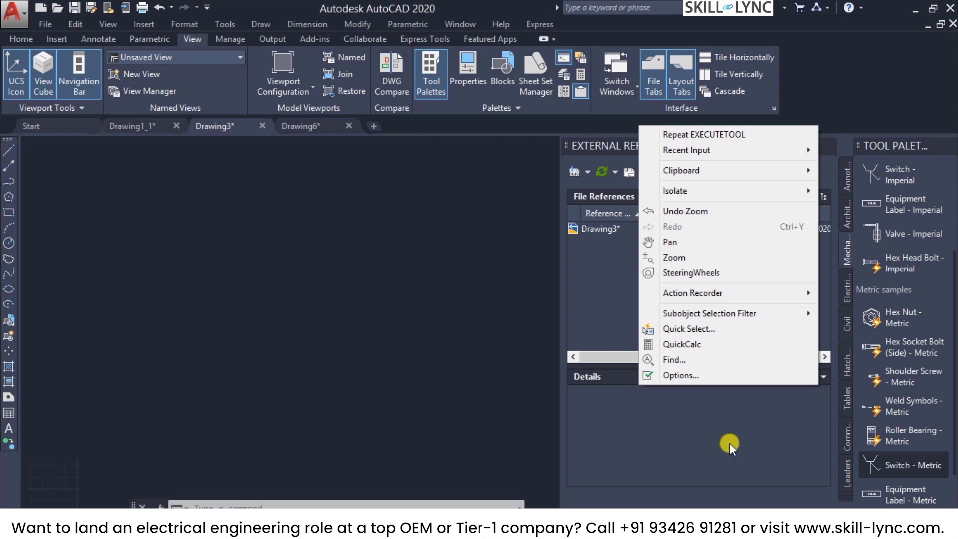
{"action": "left_click", "coordinate": [692, 464]}
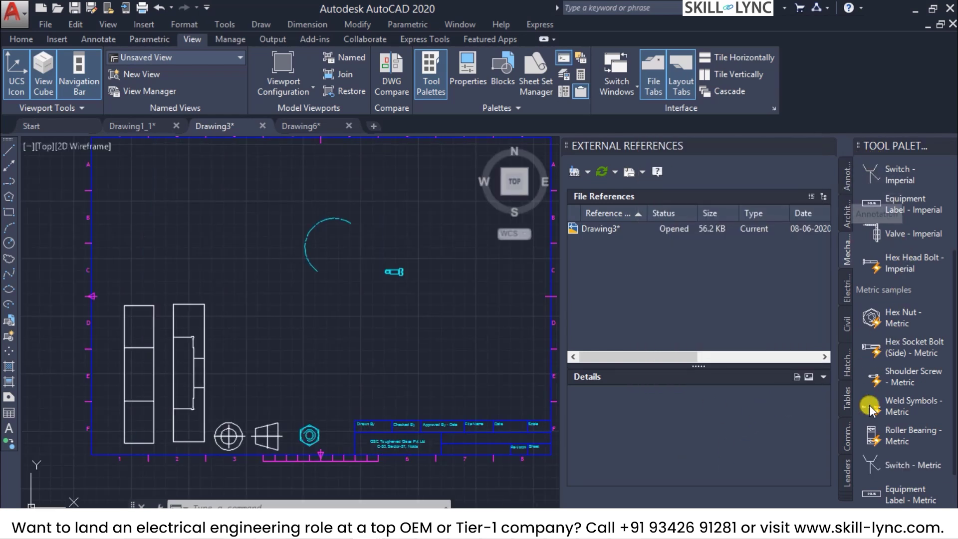
{"action": "right_click", "coordinate": [846, 468]}
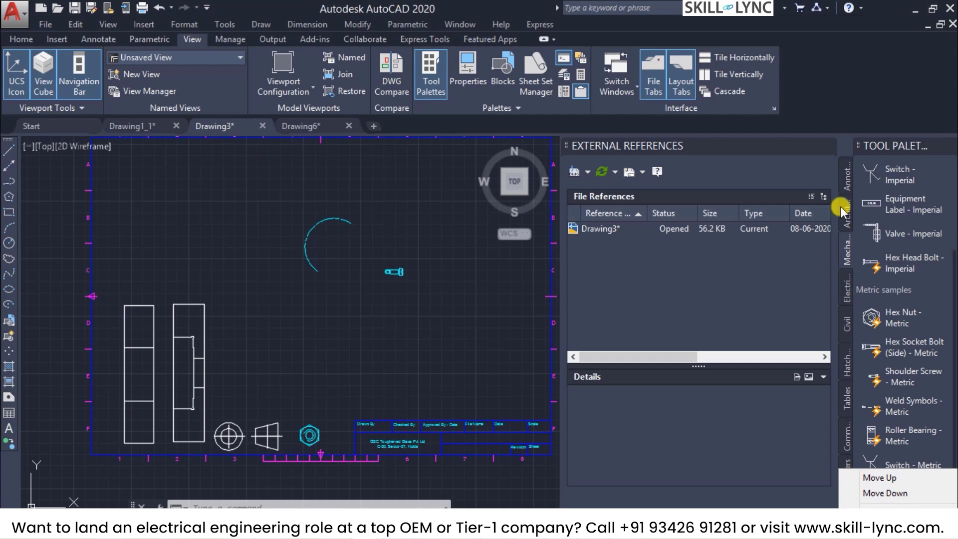
Float the Tool Palettes over the drawing area and close the External References palette.
{"action": "left_click", "coordinate": [862, 145]}
{"action": "mouse_move", "coordinate": [863, 148]}
{"action": "left_mouse_down"}
{"action": "mouse_move", "coordinate": [418, 151]}
{"action": "mouse_move", "coordinate": [434, 149]}
{"action": "left_mouse_up"}
{"action": "double_click", "coordinate": [566, 143]}
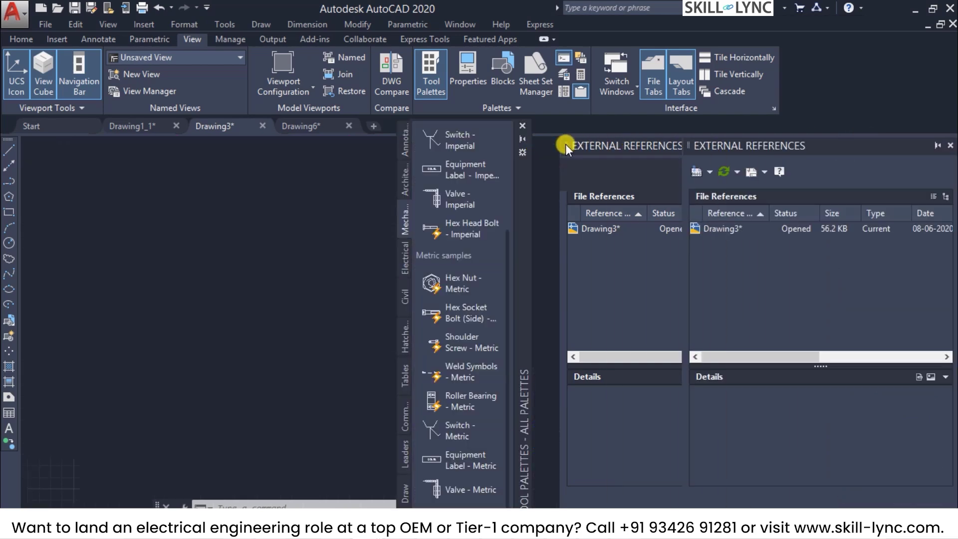
{"action": "left_click", "coordinate": [951, 146]}
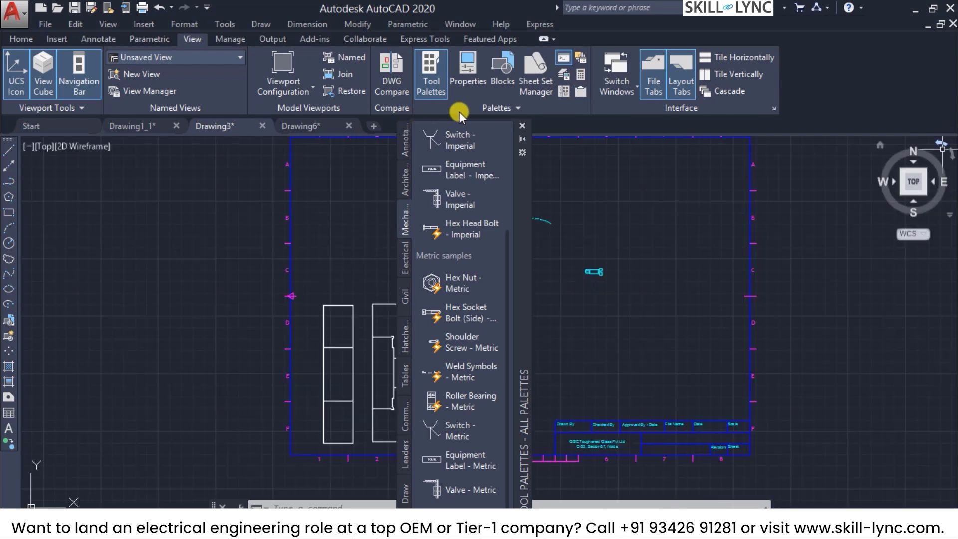
Show the Annotation and Design, Manufacturing and Visual Styles palette groups one after another and look through their tools.
{"action": "left_click", "coordinate": [519, 152]}
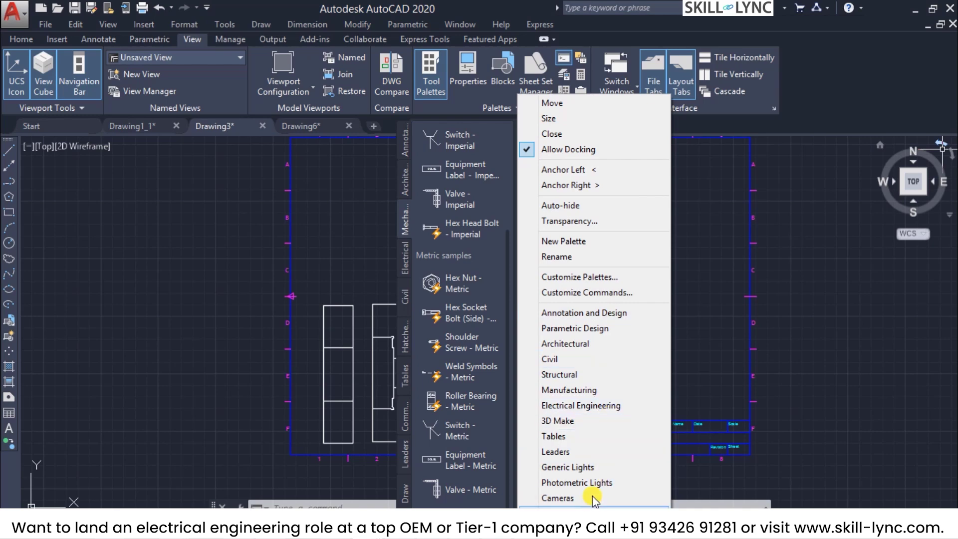
{"action": "left_click", "coordinate": [612, 313]}
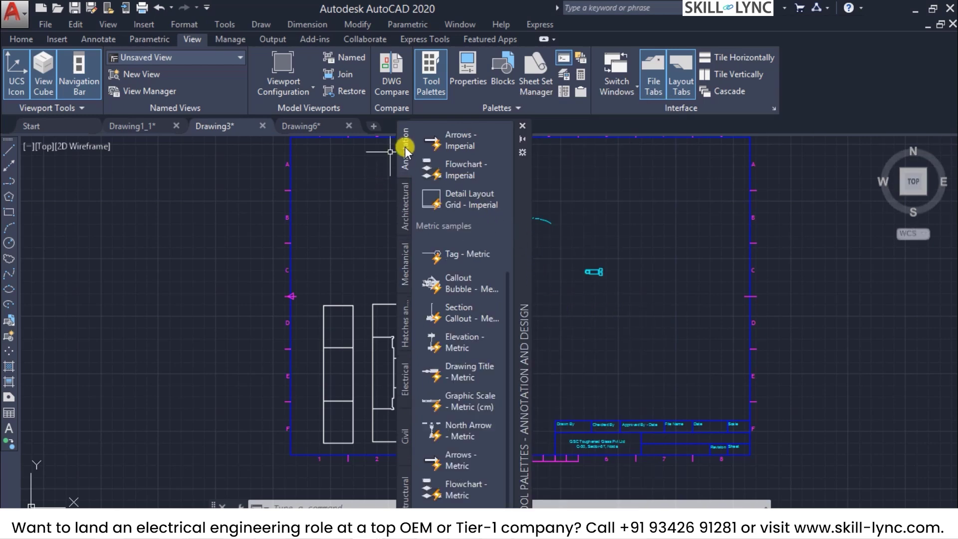
{"action": "left_click", "coordinate": [522, 153]}
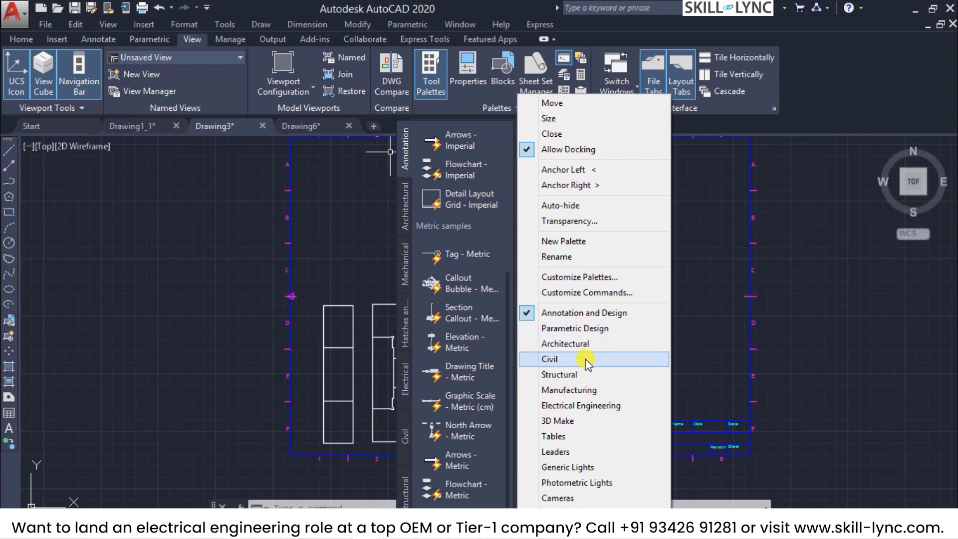
{"action": "left_click", "coordinate": [586, 391]}
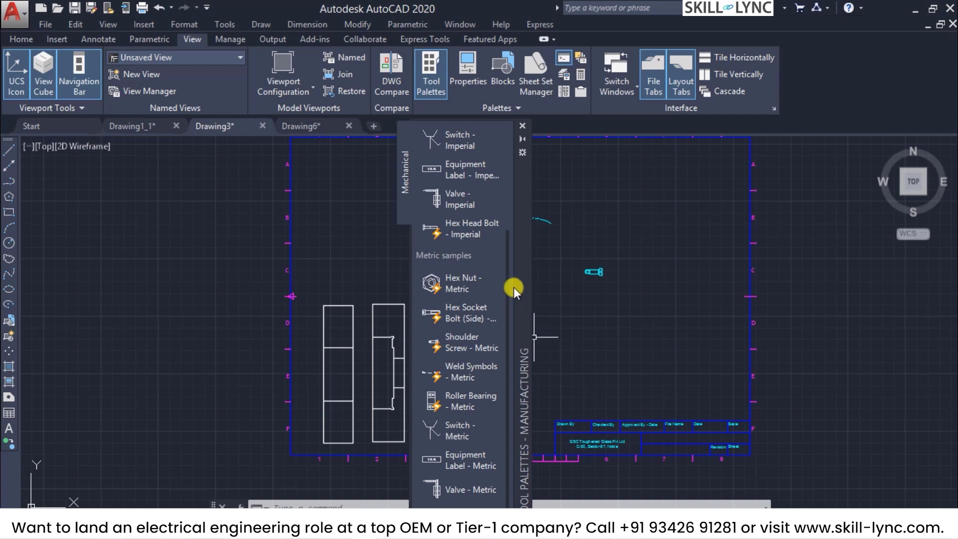
{"action": "scroll", "coordinate": [480, 333], "scroll_direction": "down", "scroll_amount": 2}
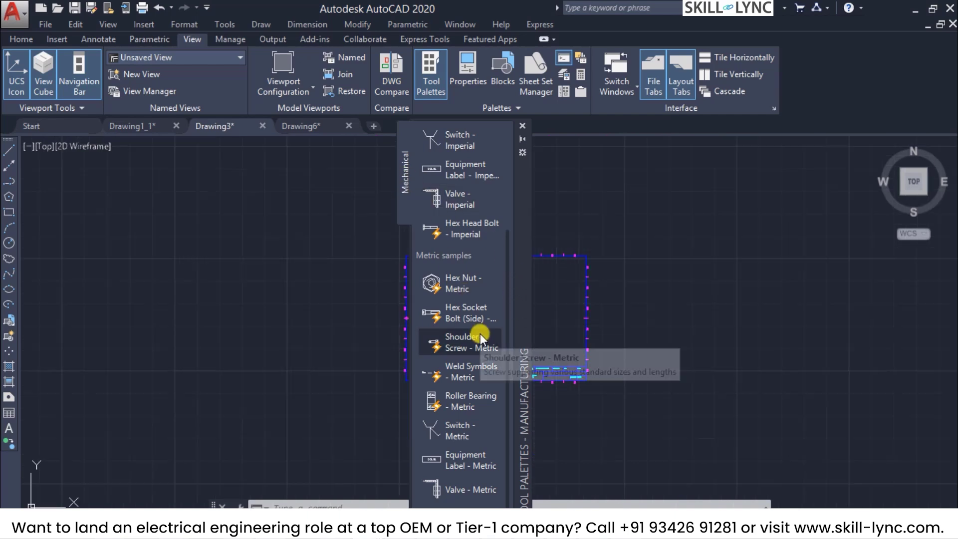
{"action": "left_click_drag", "start_coordinate": [508, 253], "coordinate": [498, 409]}
{"action": "left_click", "coordinate": [523, 149]}
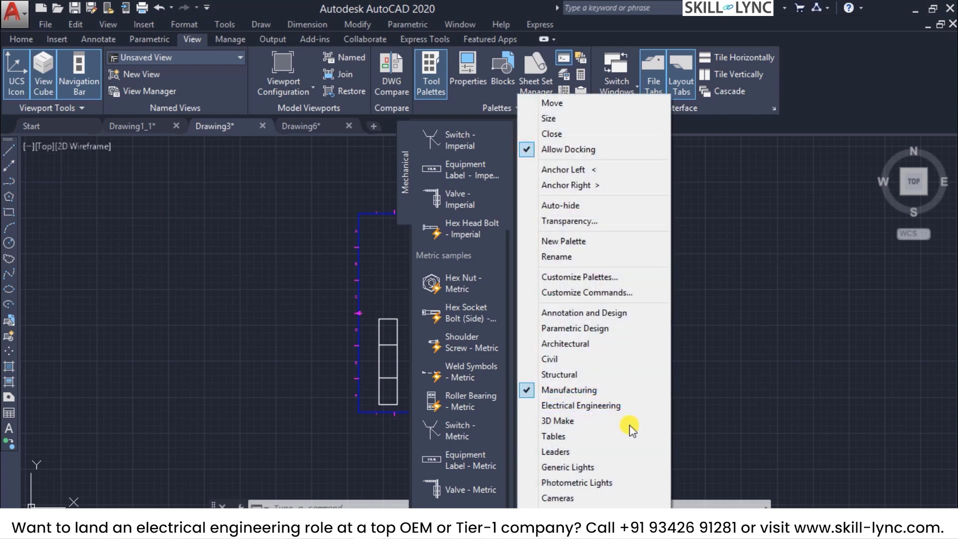
{"action": "left_click", "coordinate": [574, 506]}
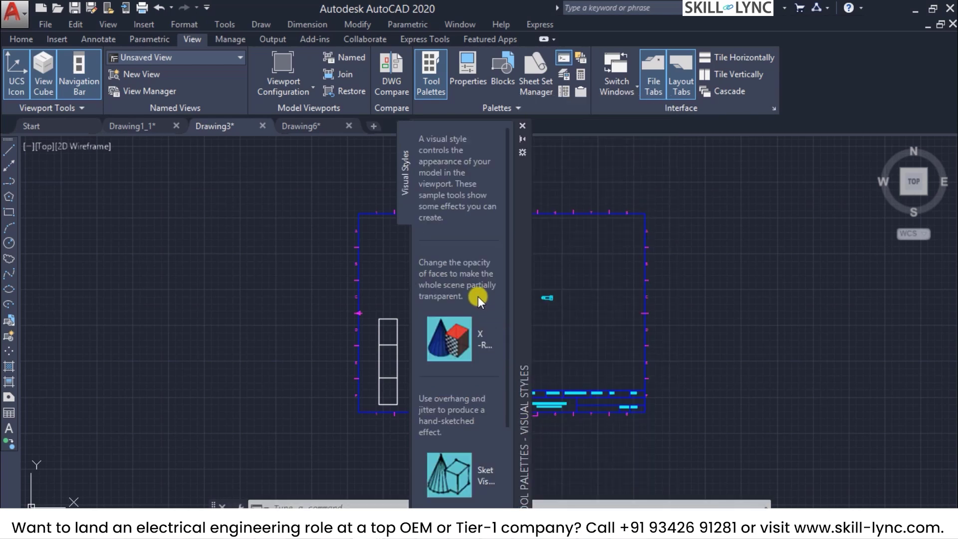
{"action": "left_click_drag", "start_coordinate": [510, 214], "coordinate": [502, 192]}
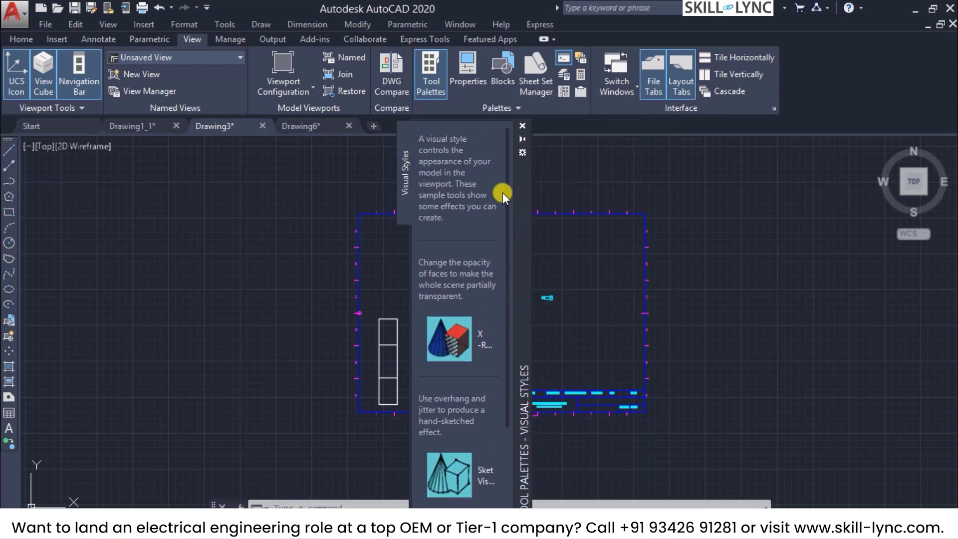
Show all palettes again and browse the Generic Lights and Modify tool sets.
{"action": "left_click", "coordinate": [521, 153]}
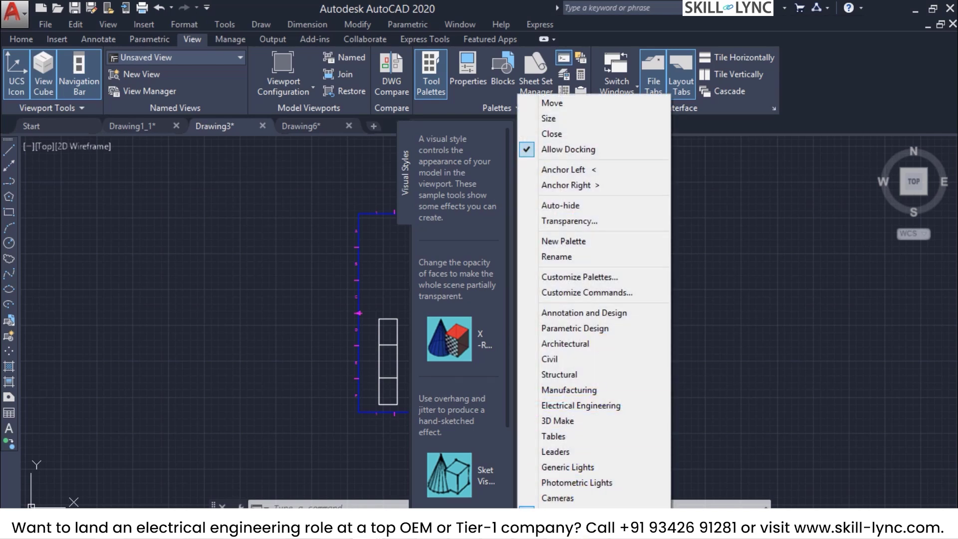
{"action": "left_click", "coordinate": [559, 514]}
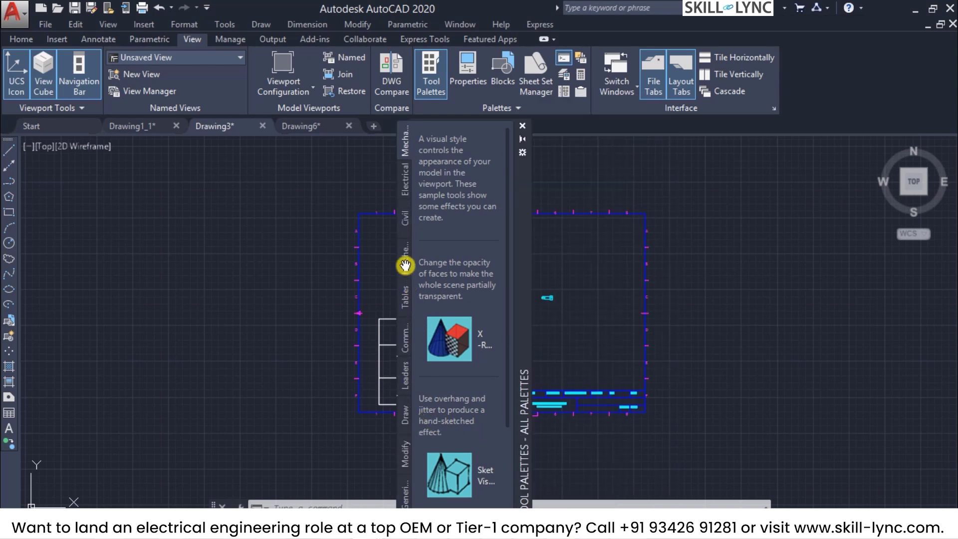
{"action": "left_click", "coordinate": [405, 499]}
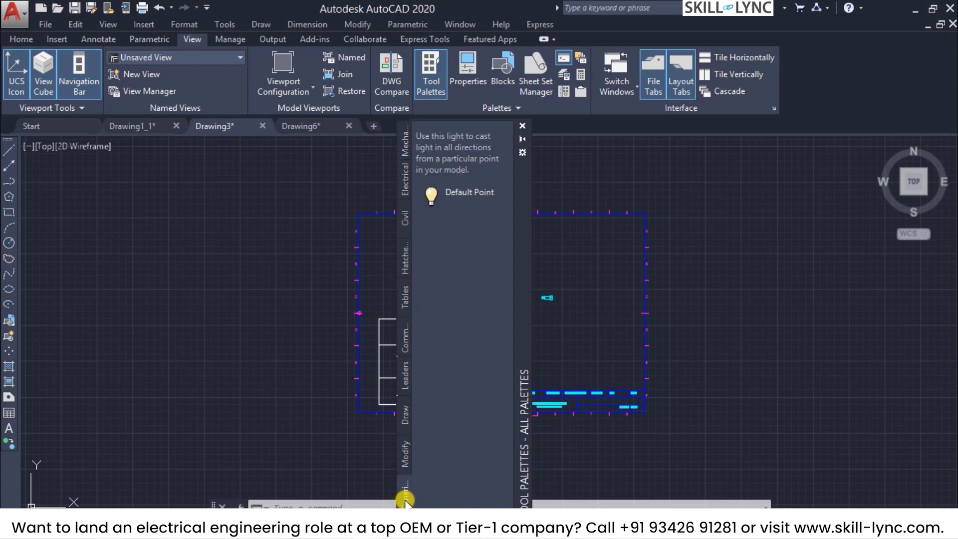
{"action": "left_click", "coordinate": [405, 463]}
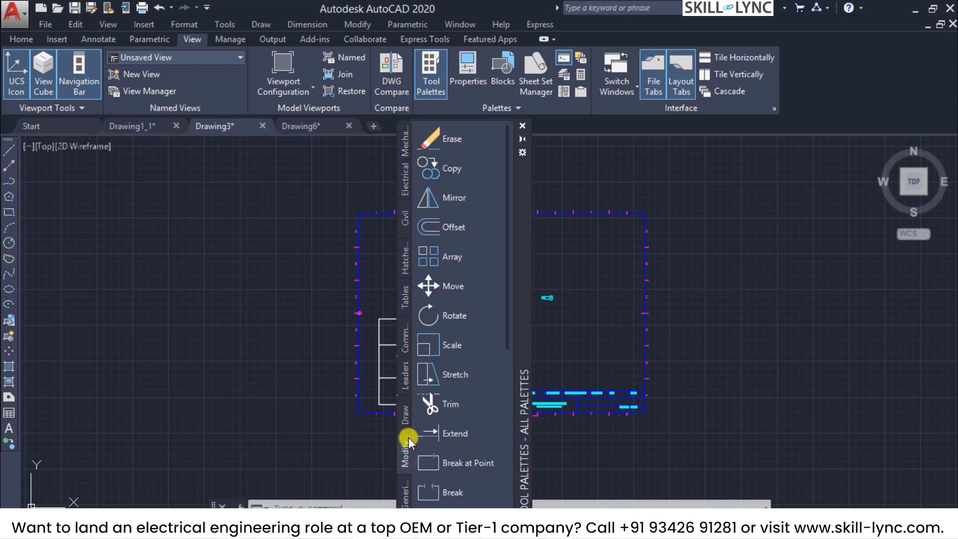
{"action": "scroll", "coordinate": [476, 404], "scroll_direction": "down", "scroll_amount": 5}
{"action": "scroll", "coordinate": [479, 412], "scroll_direction": "down", "scroll_amount": 5}
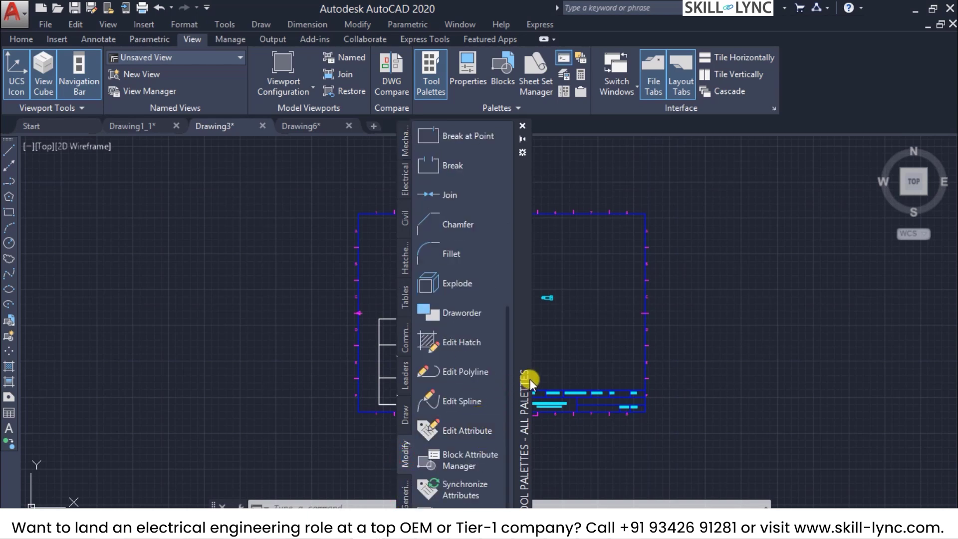
Open the tool palette customization and look through the available palettes and palette groups.
{"action": "left_click", "coordinate": [523, 154]}
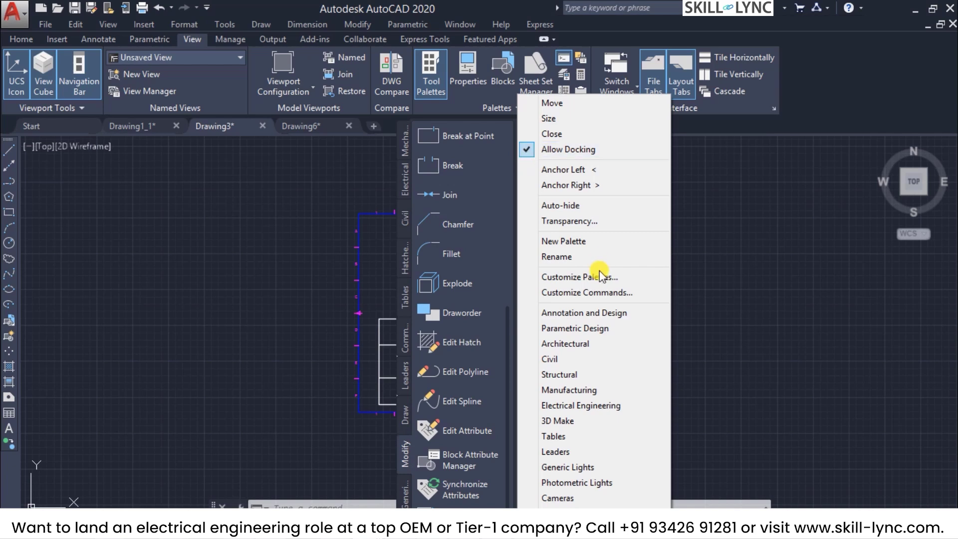
{"action": "left_click", "coordinate": [575, 277]}
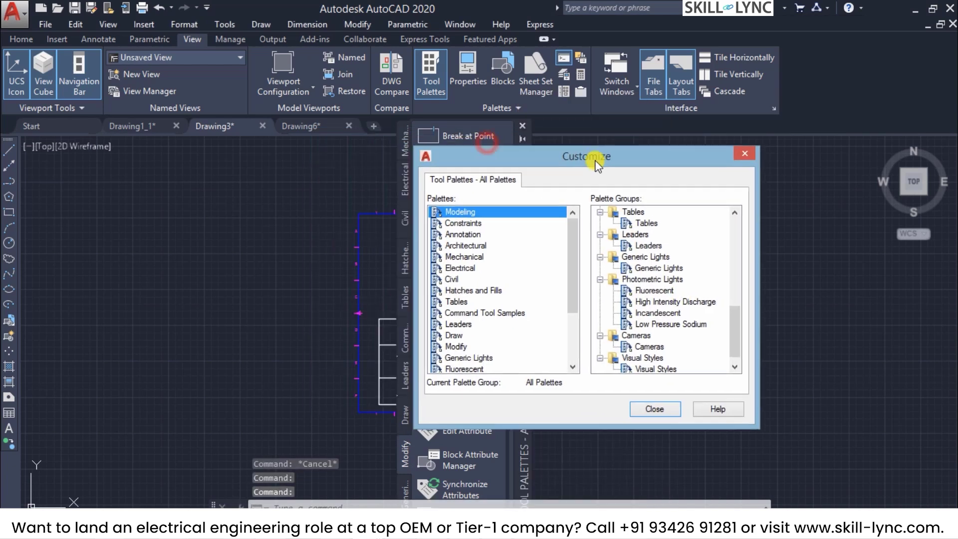
{"action": "left_click", "coordinate": [573, 232]}
{"action": "left_click_drag", "start_coordinate": [573, 247], "coordinate": [573, 299]}
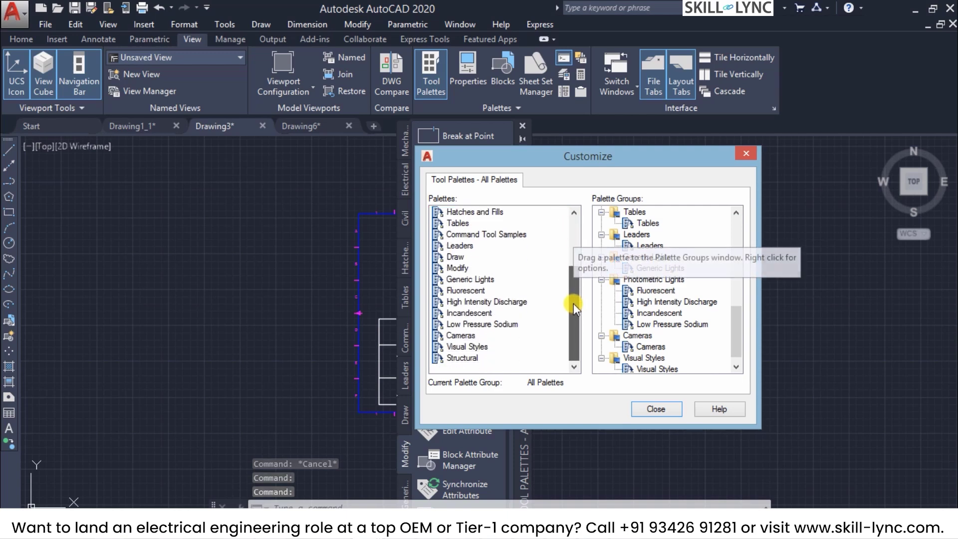
{"action": "left_click", "coordinate": [456, 256]}
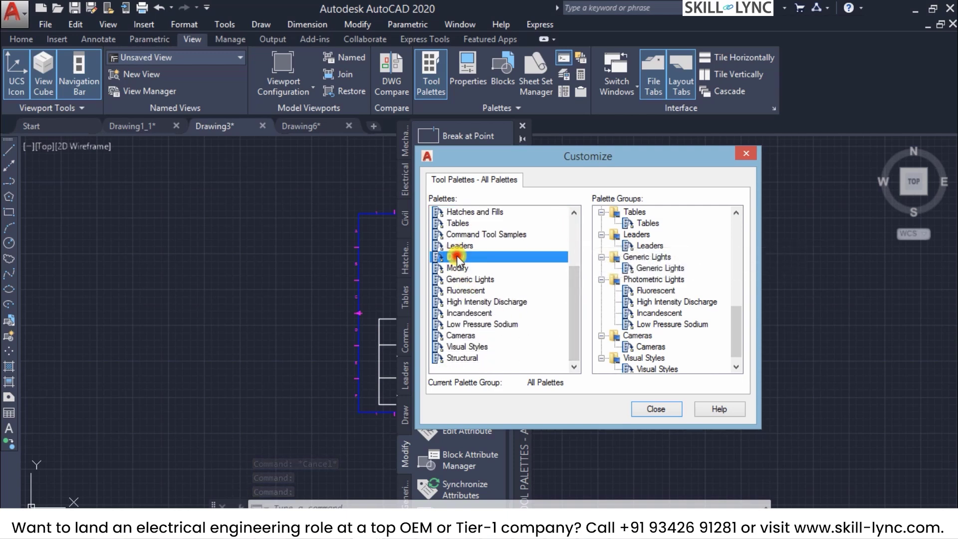
{"action": "mouse_move", "coordinate": [738, 313]}
{"action": "left_mouse_down"}
{"action": "mouse_move", "coordinate": [741, 261]}
{"action": "mouse_move", "coordinate": [741, 293]}
{"action": "left_mouse_up"}
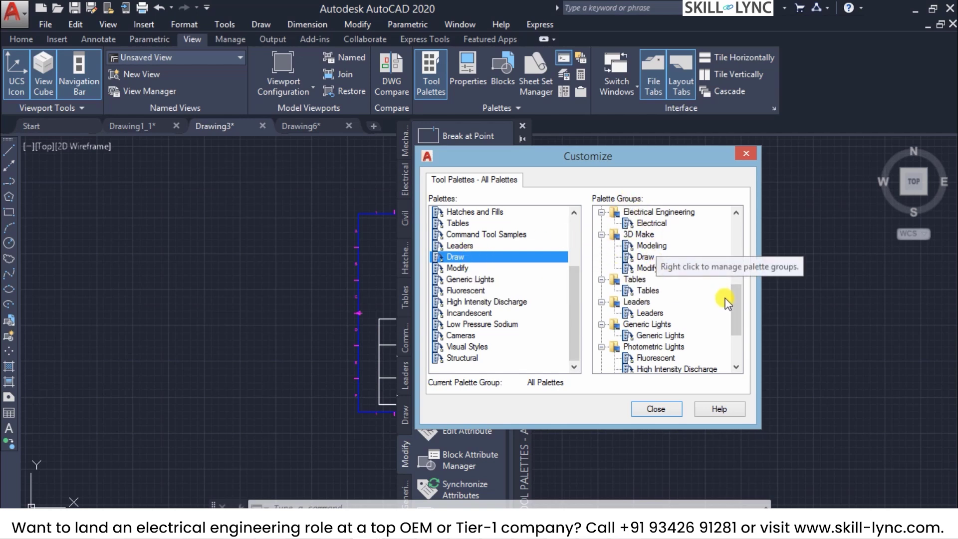
{"action": "left_click_drag", "start_coordinate": [734, 300], "coordinate": [735, 325]}
Add a trial palette group inside the Visual Styles group and delete it.
{"action": "right_click", "coordinate": [603, 360]}
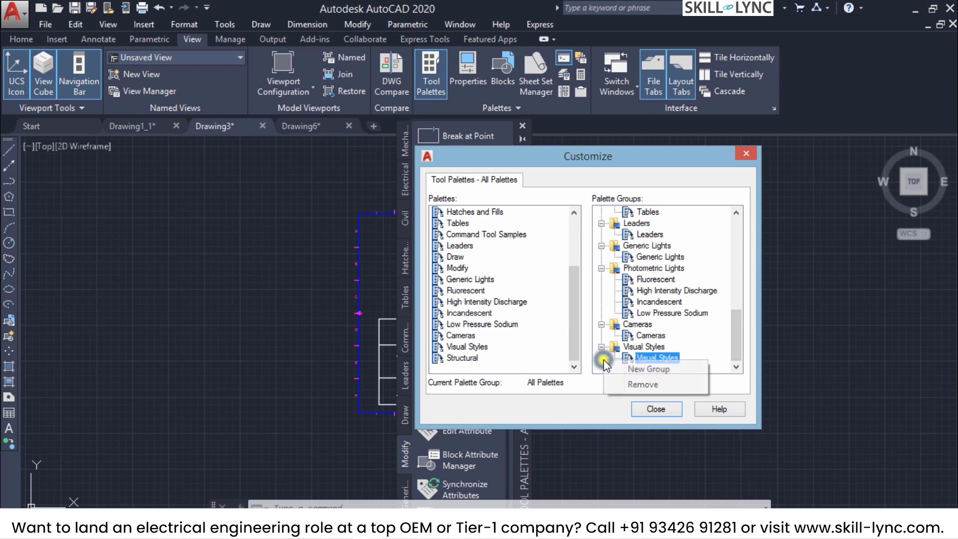
{"action": "left_click", "coordinate": [630, 367]}
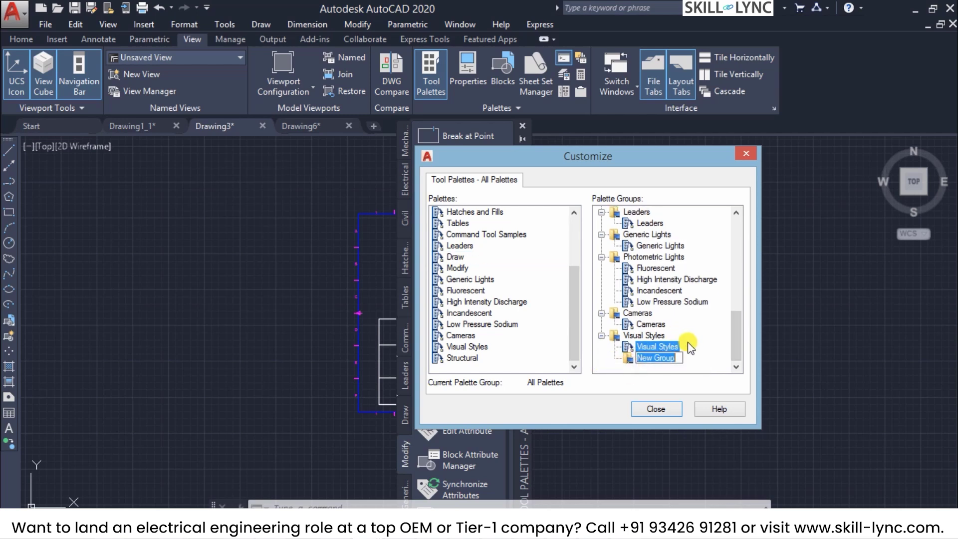
{"action": "left_click", "coordinate": [617, 361]}
{"action": "left_click", "coordinate": [635, 359]}
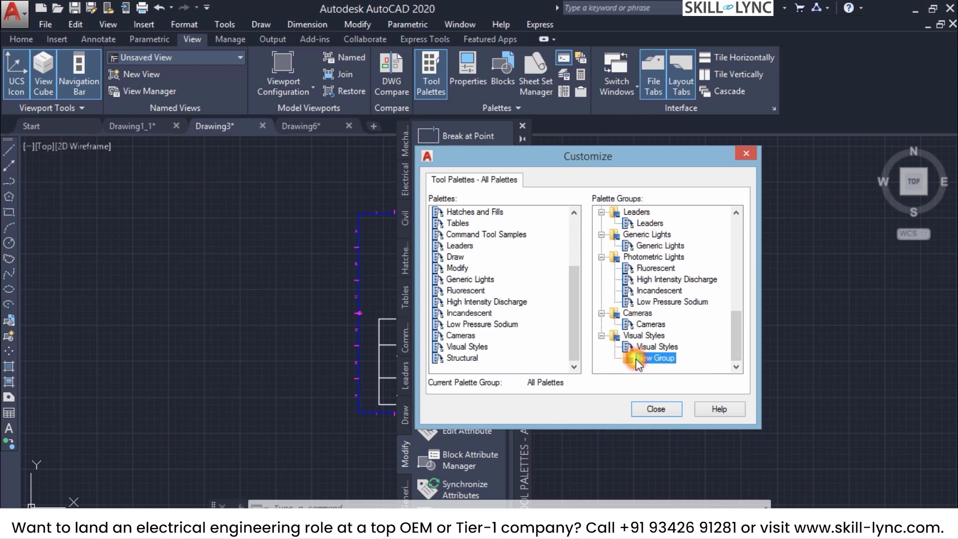
{"action": "right_click", "coordinate": [636, 359]}
{"action": "left_click", "coordinate": [691, 399]}
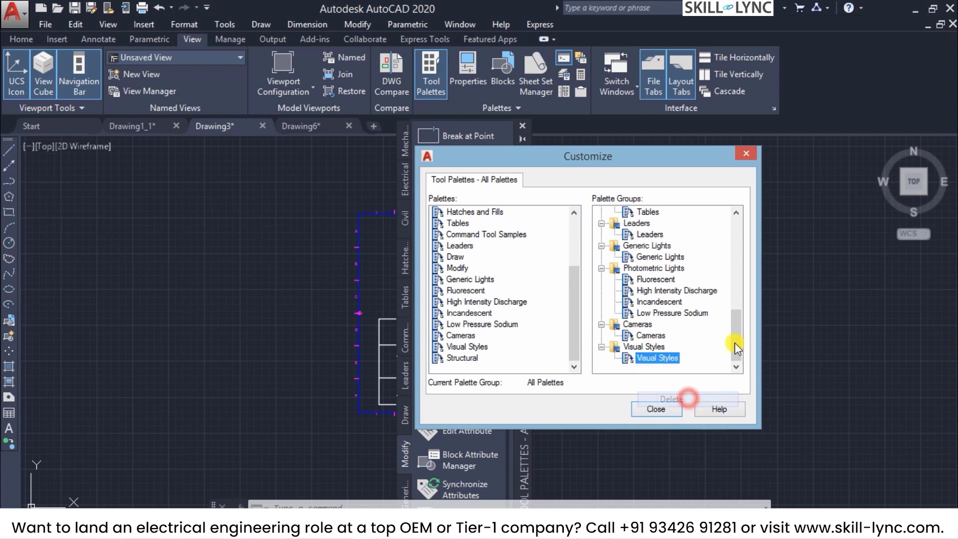
Create a palette group inside Annotation and Design, keeping the default name New Group.
{"action": "left_click", "coordinate": [736, 336]}
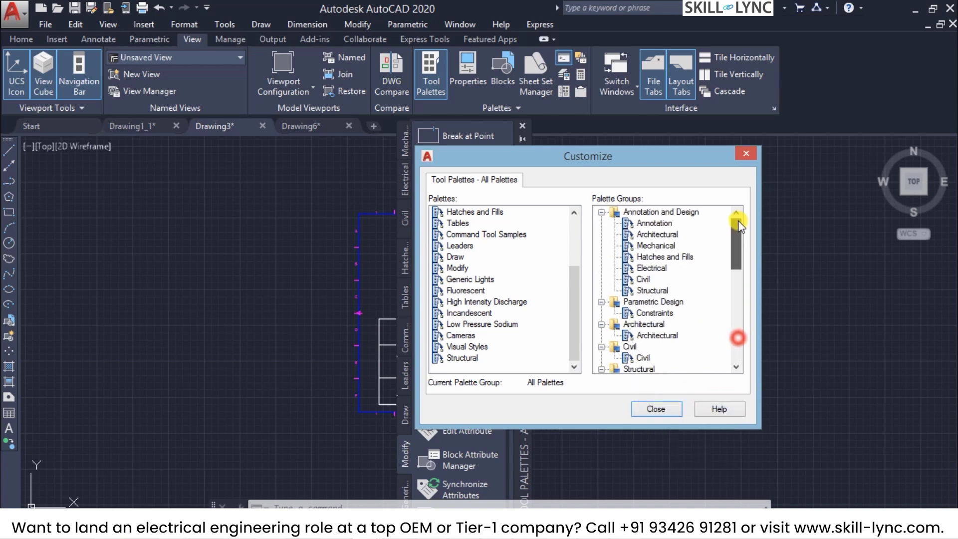
{"action": "right_click", "coordinate": [594, 245]}
{"action": "left_click", "coordinate": [633, 253]}
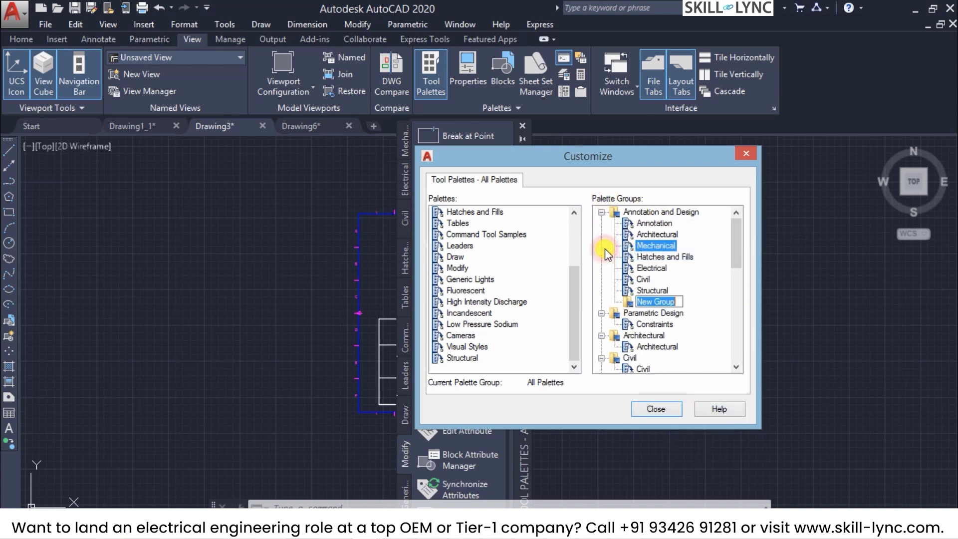
{"action": "left_click", "coordinate": [690, 287]}
{"action": "right_click", "coordinate": [665, 300]}
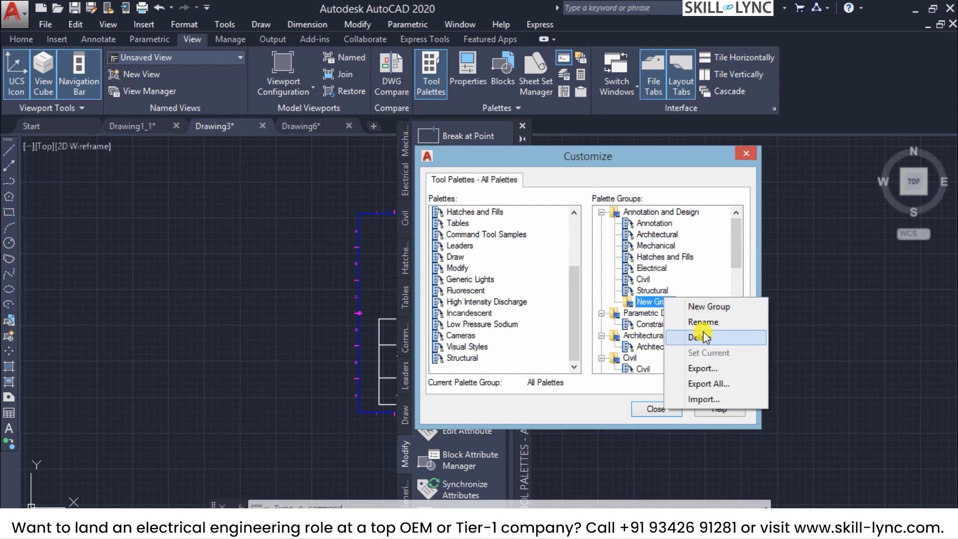
{"action": "left_click", "coordinate": [649, 300]}
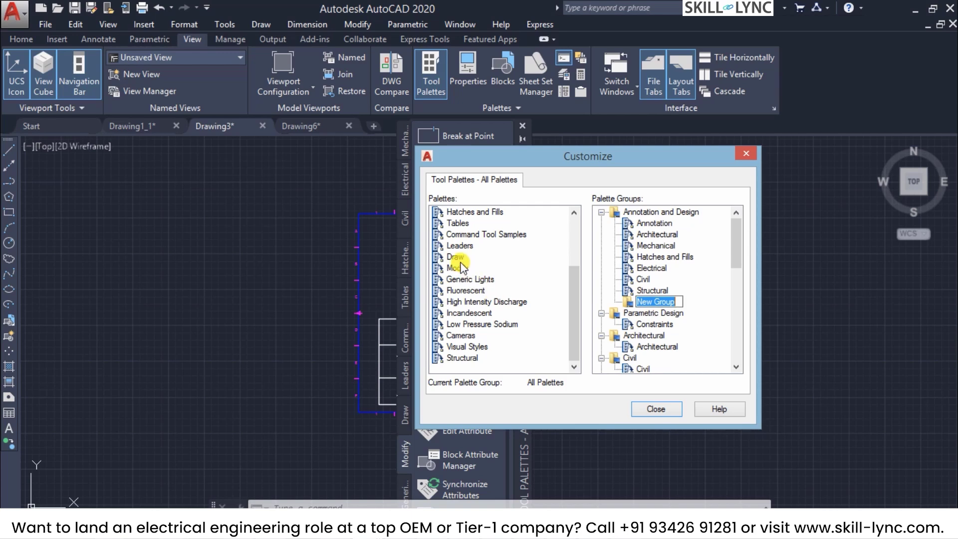
Add the Draw, Tables, and Hatches and Fills palettes to New Group and close the customization.
{"action": "left_click_drag", "start_coordinate": [455, 256], "coordinate": [651, 303]}
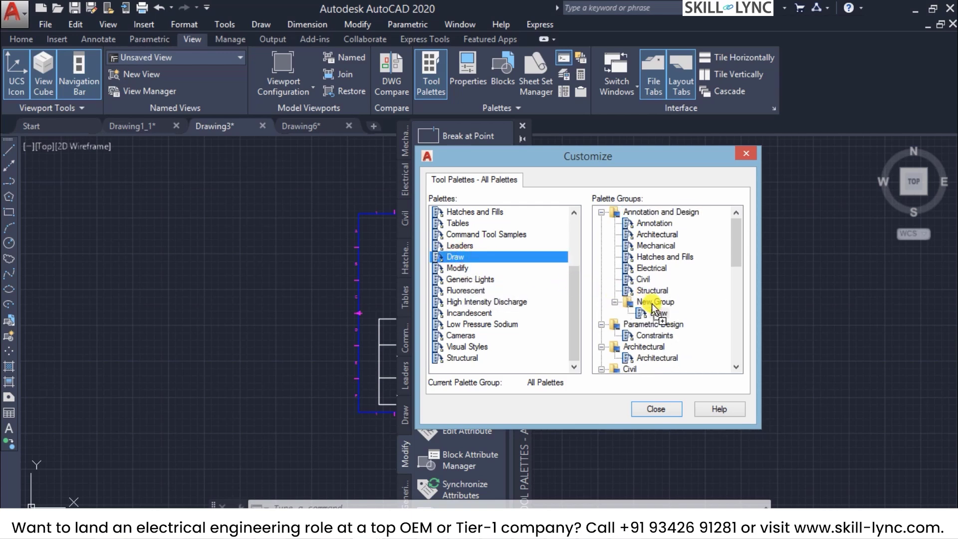
{"action": "mouse_move", "coordinate": [464, 223]}
{"action": "left_mouse_down"}
{"action": "mouse_move", "coordinate": [618, 219]}
{"action": "mouse_move", "coordinate": [651, 307]}
{"action": "left_mouse_up"}
{"action": "left_click", "coordinate": [458, 210]}
{"action": "left_click_drag", "start_coordinate": [472, 219], "coordinate": [646, 302]}
{"action": "left_click", "coordinate": [655, 409]}
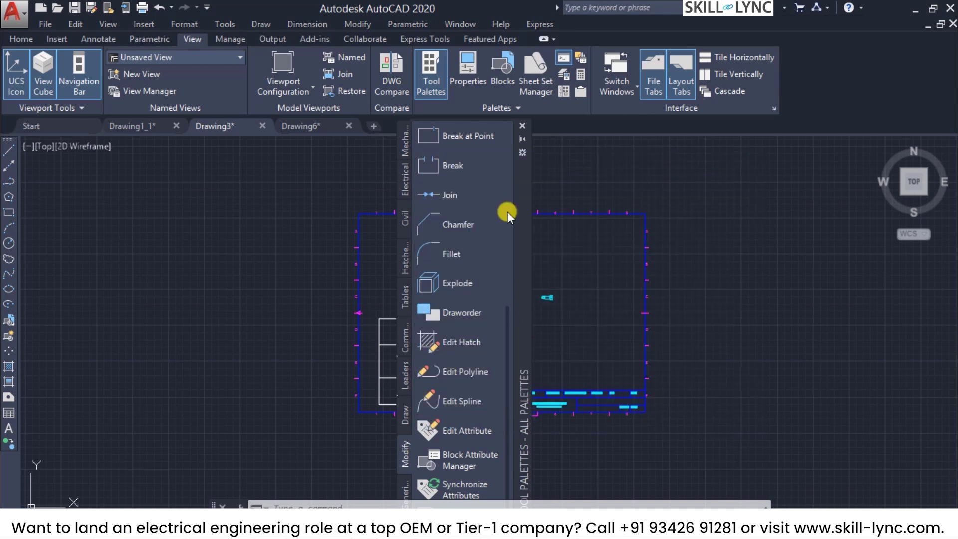
Switch the Tool Palettes to the New Group nested under Annotation and Design.
{"action": "left_click", "coordinate": [522, 153]}
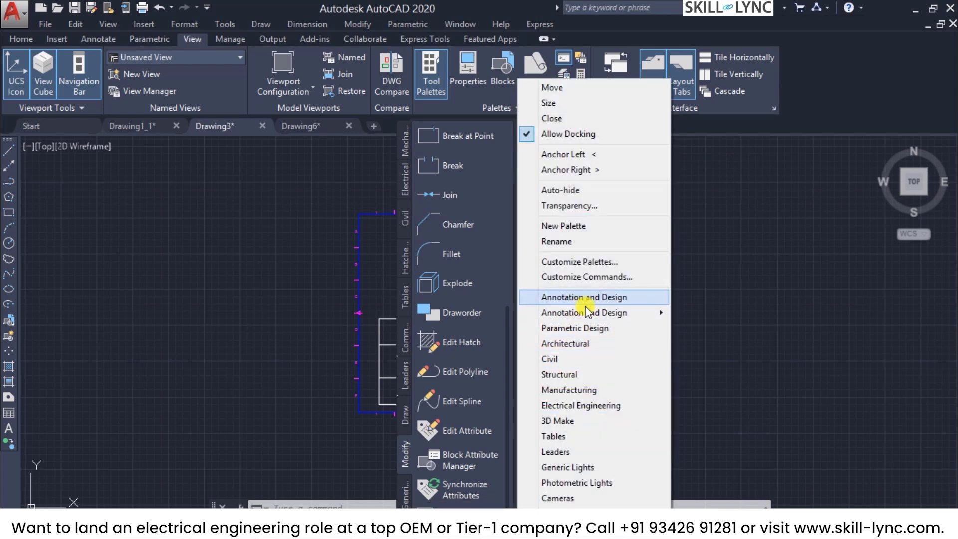
{"action": "mouse_move", "coordinate": [585, 312]}
{"action": "left_click", "coordinate": [706, 316]}
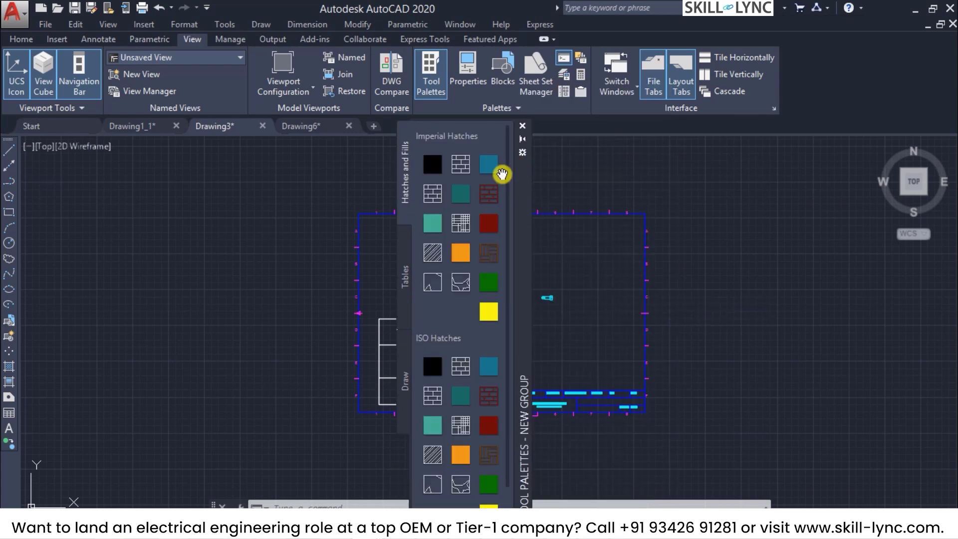
Look through the Tables, Draw, and Hatches and Fills palettes of the new group.
{"action": "left_click", "coordinate": [405, 276]}
{"action": "left_click", "coordinate": [405, 379]}
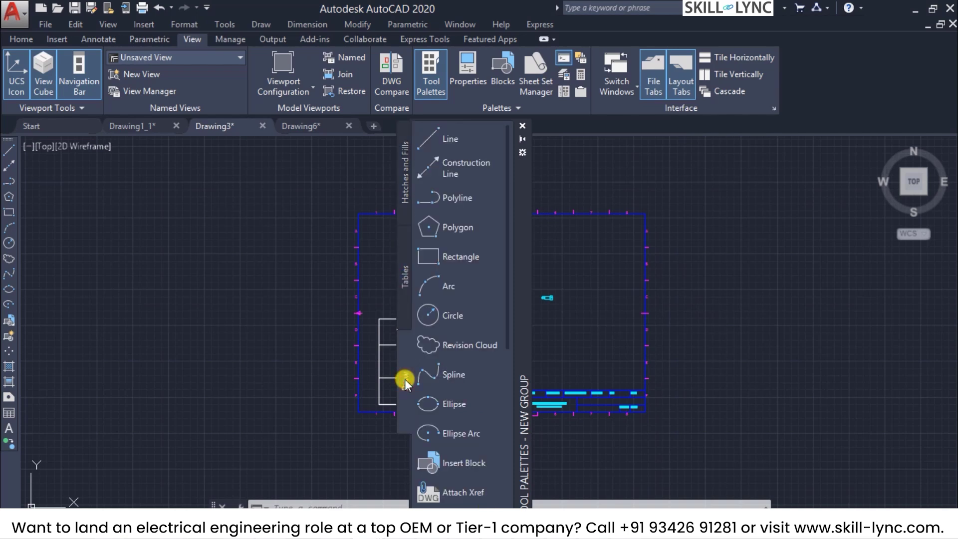
{"action": "left_click", "coordinate": [404, 280]}
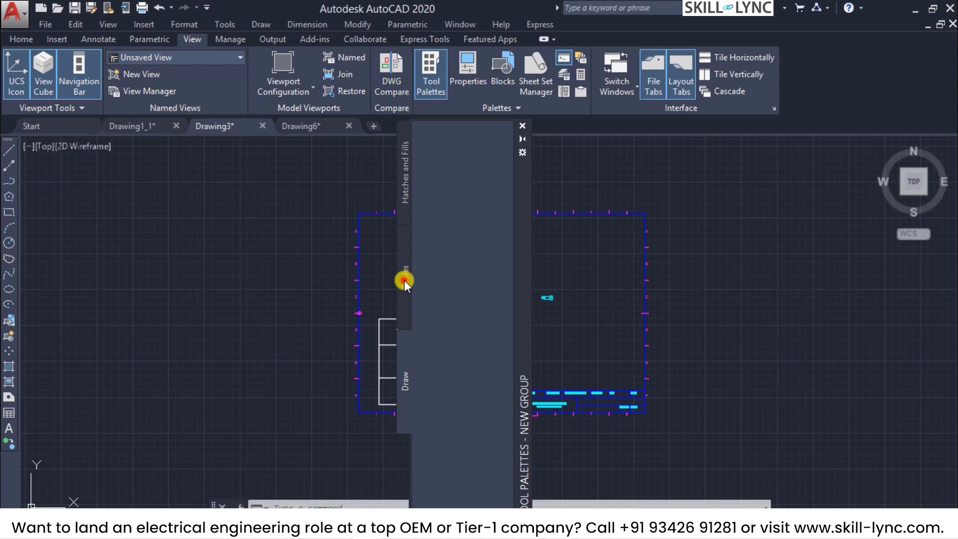
{"action": "left_click", "coordinate": [399, 197]}
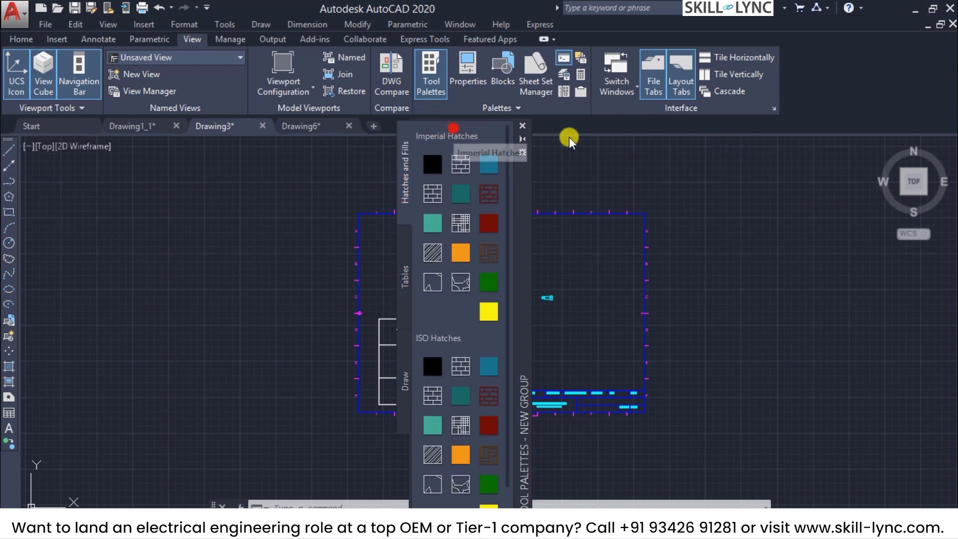
Turn on auto-hide for the Tool Palettes and move them clear of the drawing frame, beside the ViewCube.
{"action": "left_click", "coordinate": [524, 139]}
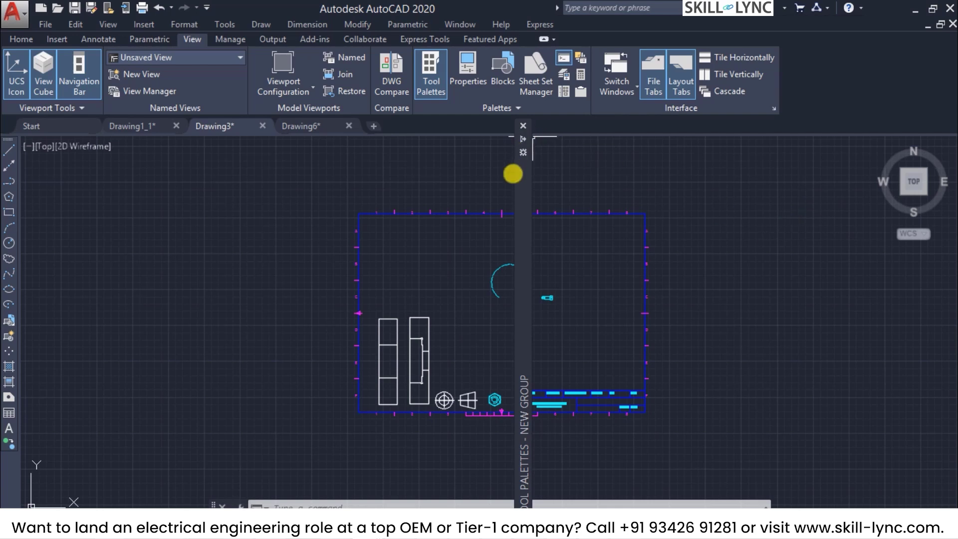
{"action": "left_click_drag", "start_coordinate": [523, 180], "coordinate": [856, 172]}
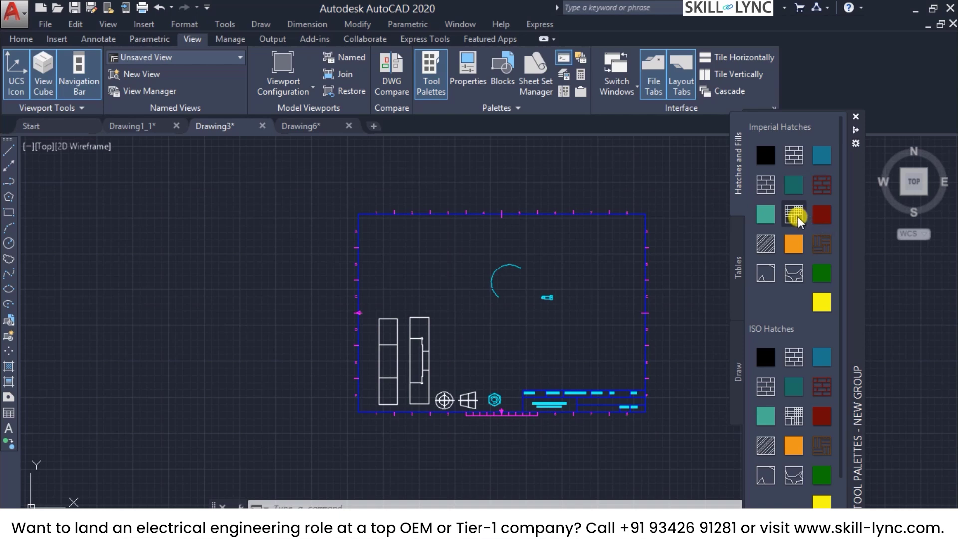
Fill the uppermost cell of the three-cell rectangle with the ISO Steel hatch and check the hatch's properties.
{"action": "scroll", "coordinate": [824, 381], "scroll_direction": "down", "scroll_amount": 3}
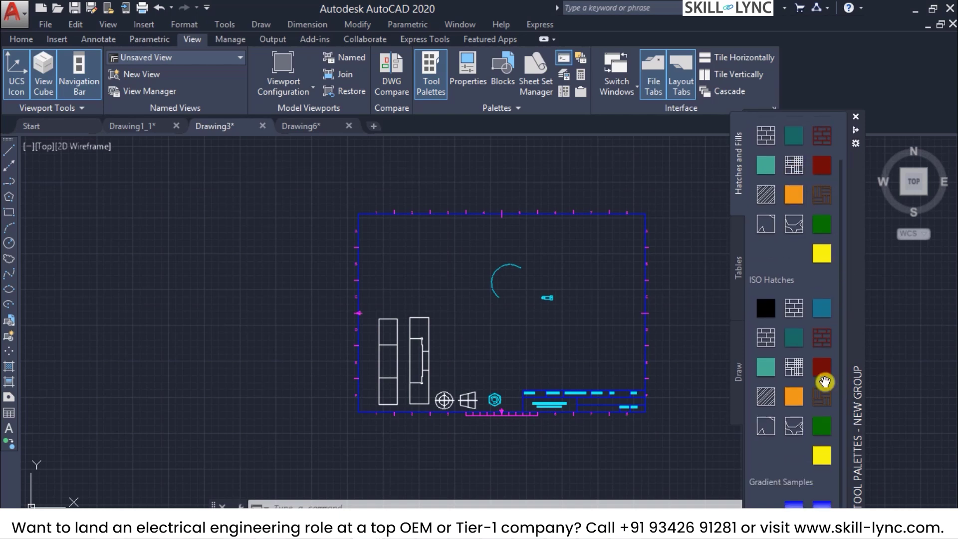
{"action": "mouse_move", "coordinate": [764, 333]}
{"action": "left_mouse_down"}
{"action": "mouse_move", "coordinate": [764, 394]}
{"action": "mouse_move", "coordinate": [437, 366]}
{"action": "mouse_move", "coordinate": [387, 317]}
{"action": "mouse_move", "coordinate": [388, 329]}
{"action": "left_mouse_up"}
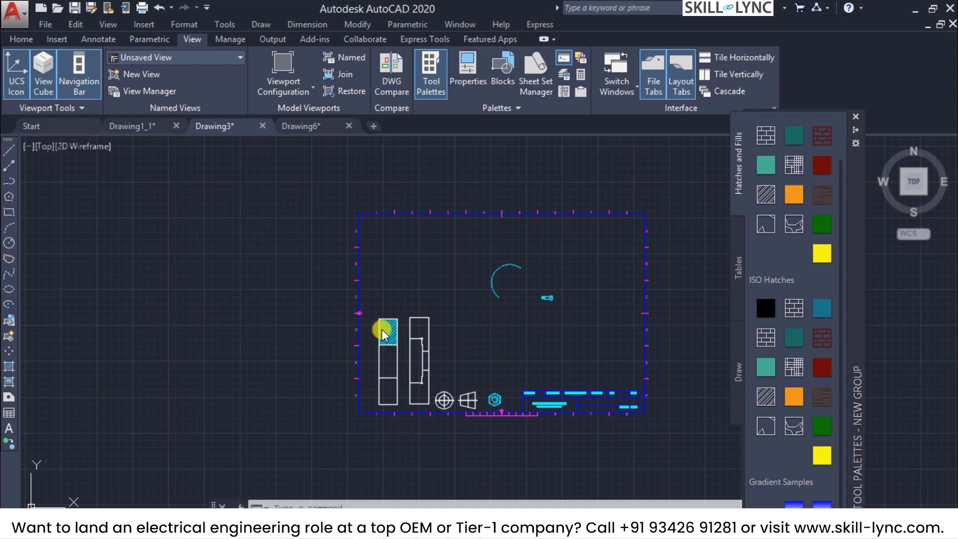
{"action": "scroll", "coordinate": [389, 334], "scroll_direction": "up", "scroll_amount": 4}
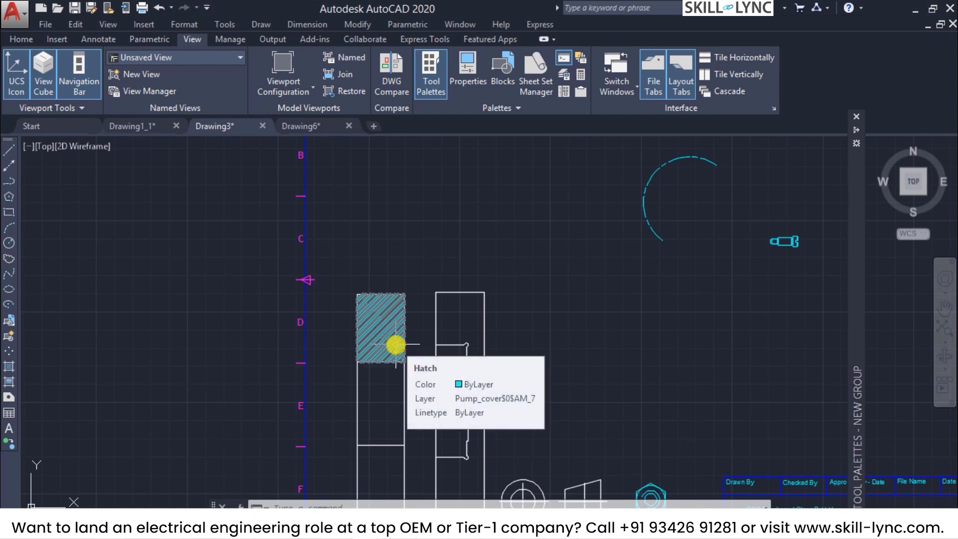
{"action": "left_click", "coordinate": [395, 344]}
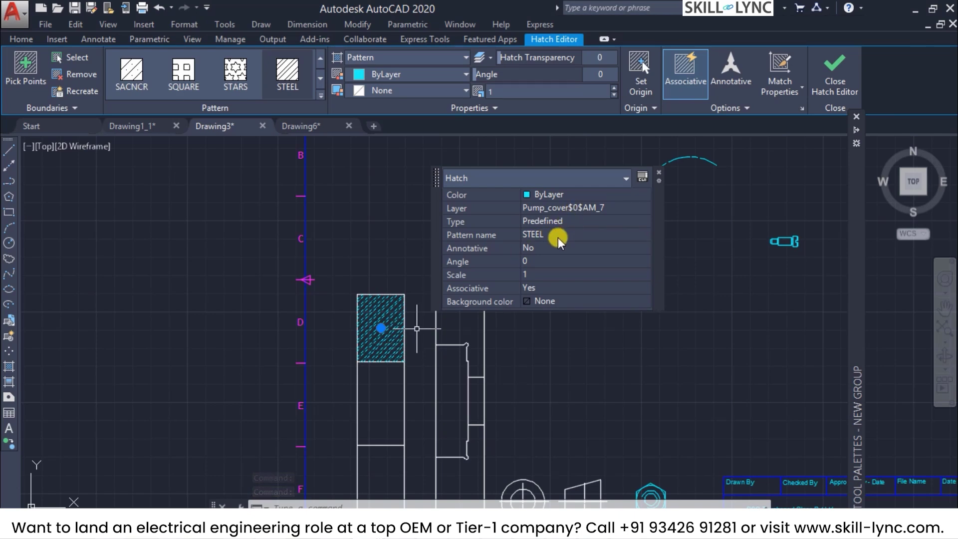
{"action": "key", "text": "Escape"}
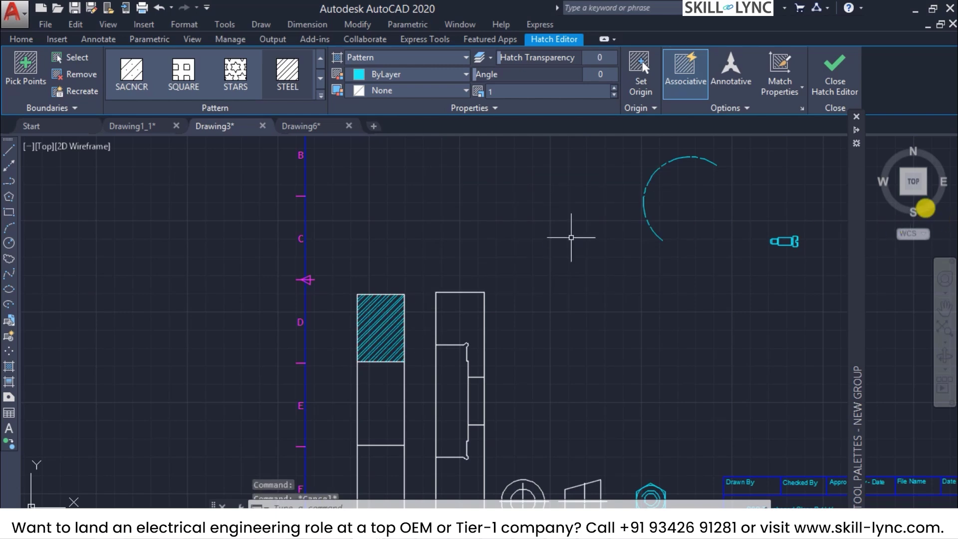
Open the tool properties of the ISO Steel hatch and check the available tool types.
{"action": "mouse_move", "coordinate": [856, 204]}
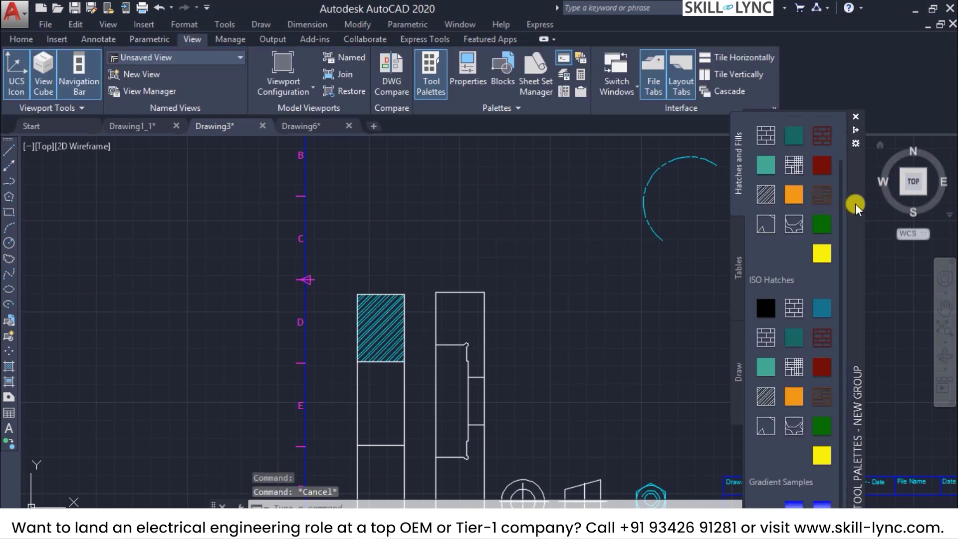
{"action": "right_click", "coordinate": [762, 342]}
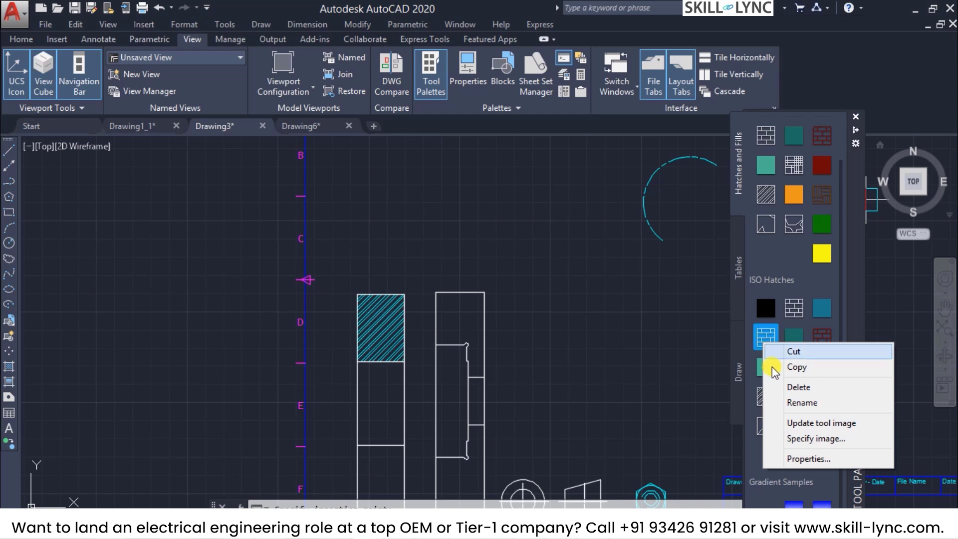
{"action": "left_click", "coordinate": [758, 396]}
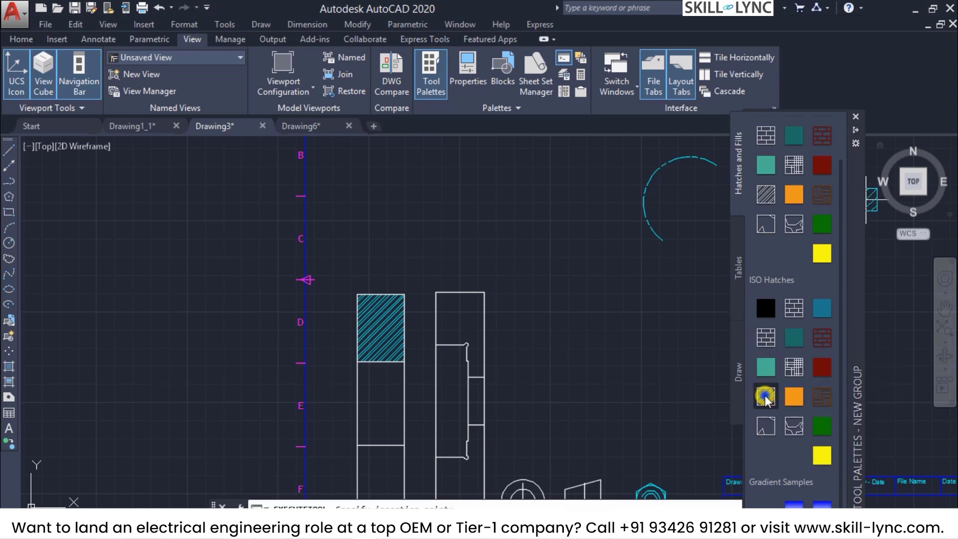
{"action": "right_click", "coordinate": [764, 395]}
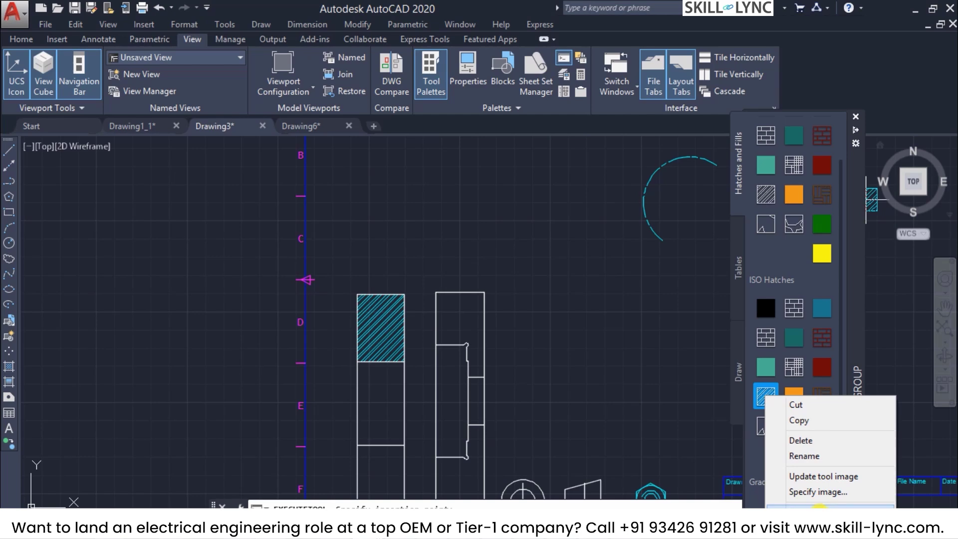
{"action": "key", "text": "Escape"}
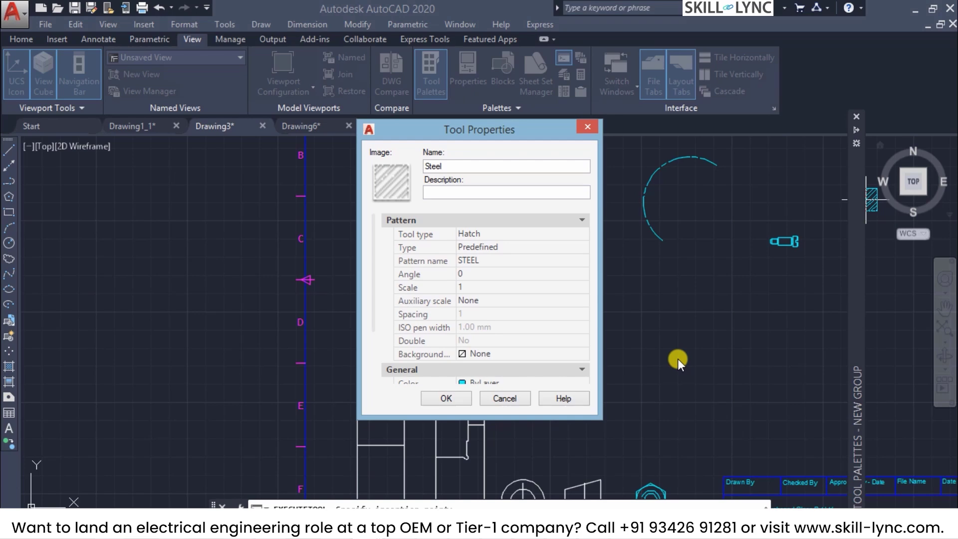
{"action": "left_click", "coordinate": [519, 231]}
{"action": "left_click", "coordinate": [522, 233]}
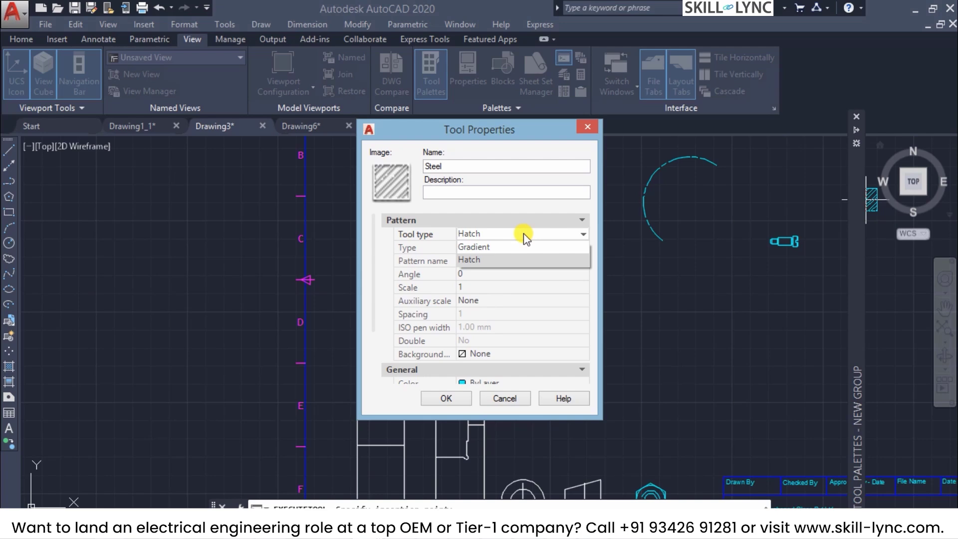
{"action": "left_click", "coordinate": [523, 232]}
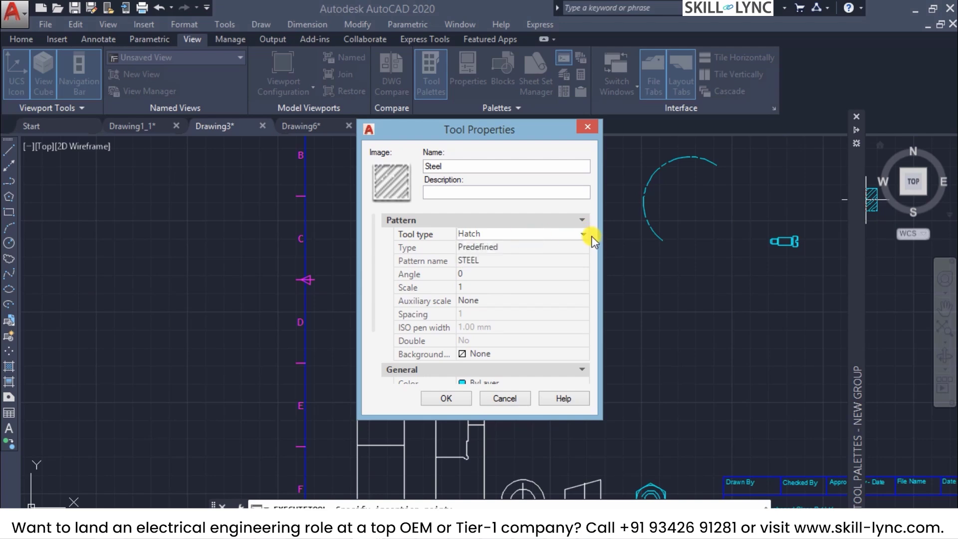
{"action": "left_click", "coordinate": [574, 234]}
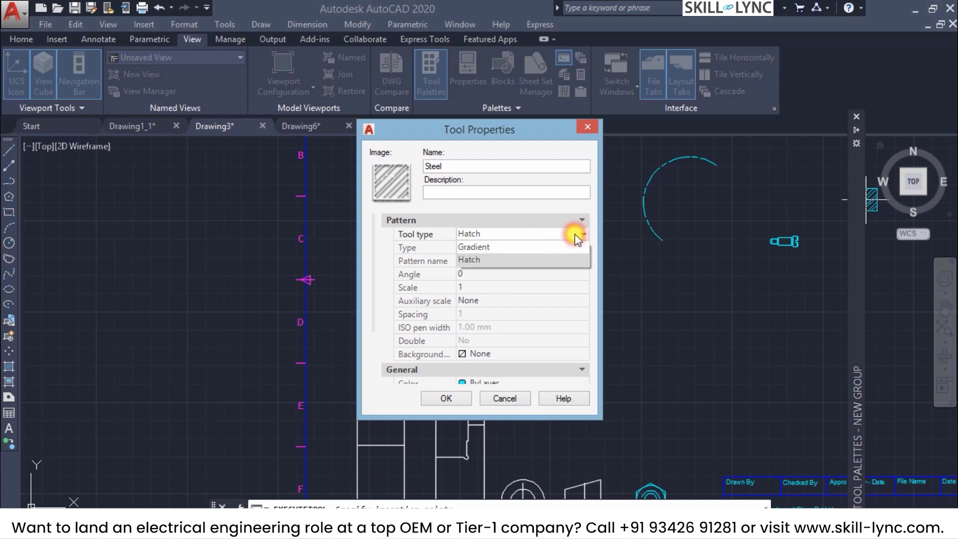
{"action": "left_click", "coordinate": [576, 234]}
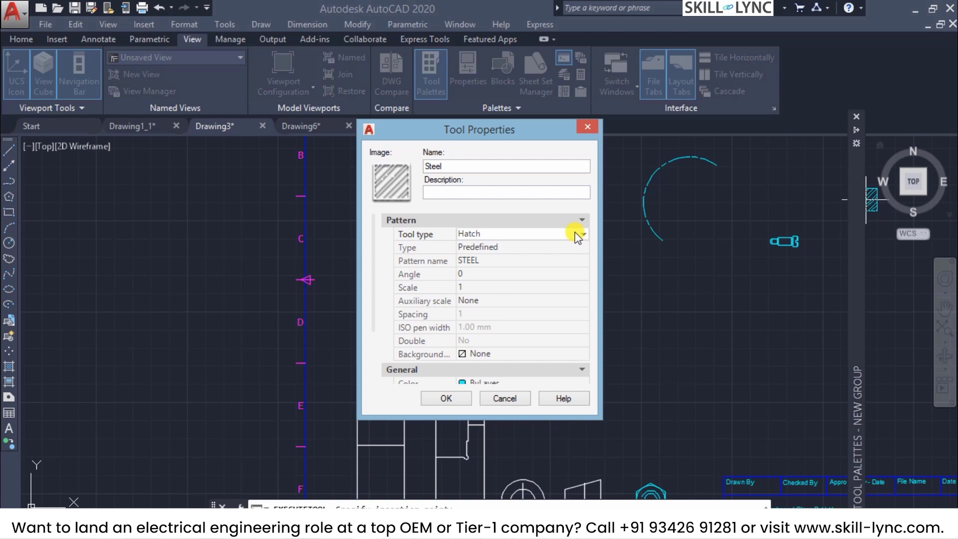
Review the Steel tool's type, pattern name, scale and general properties, and close them without saving.
{"action": "left_click", "coordinate": [523, 247]}
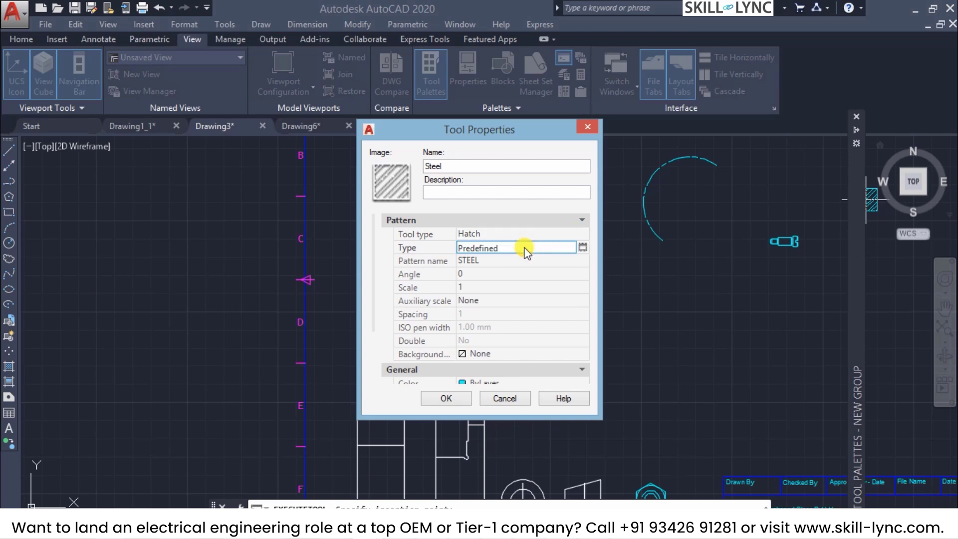
{"action": "left_click", "coordinate": [492, 260]}
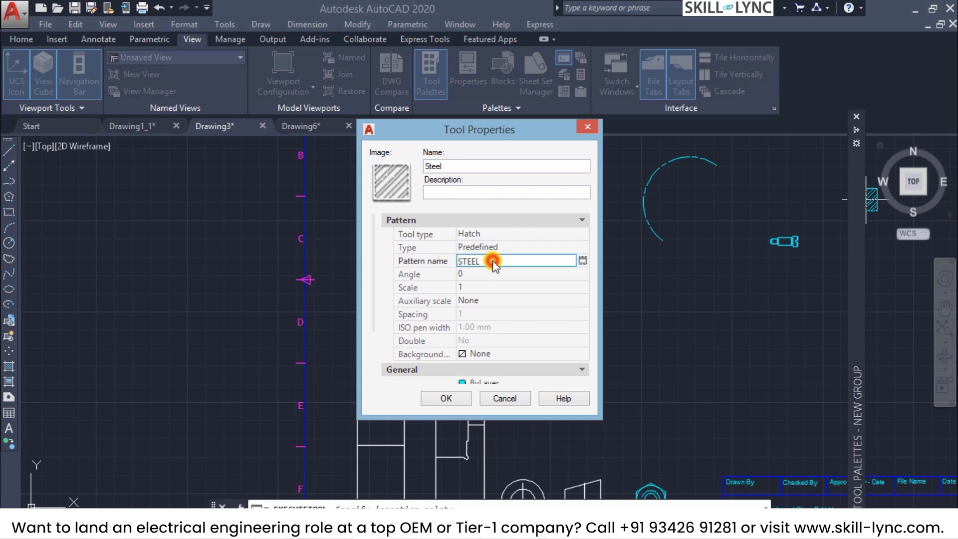
{"action": "left_click", "coordinate": [499, 286]}
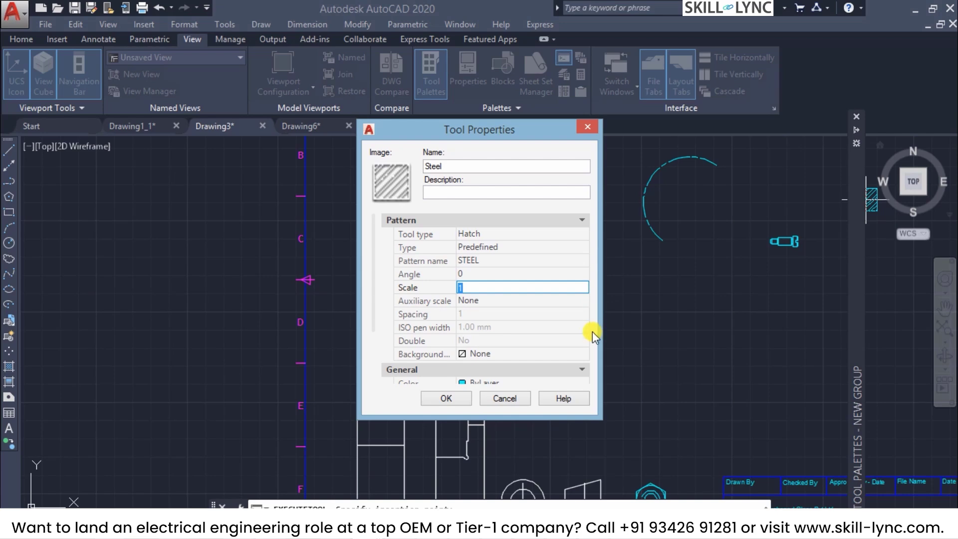
{"action": "left_click", "coordinate": [582, 369]}
{"action": "left_click", "coordinate": [582, 369]}
{"action": "scroll", "coordinate": [569, 294], "scroll_direction": "down", "scroll_amount": 2}
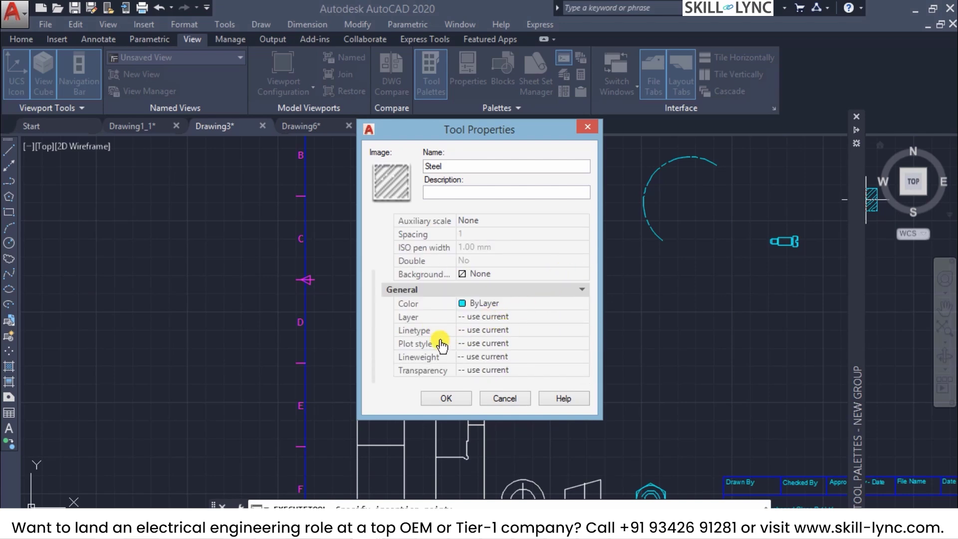
{"action": "scroll", "coordinate": [501, 347], "scroll_direction": "up", "scroll_amount": 2}
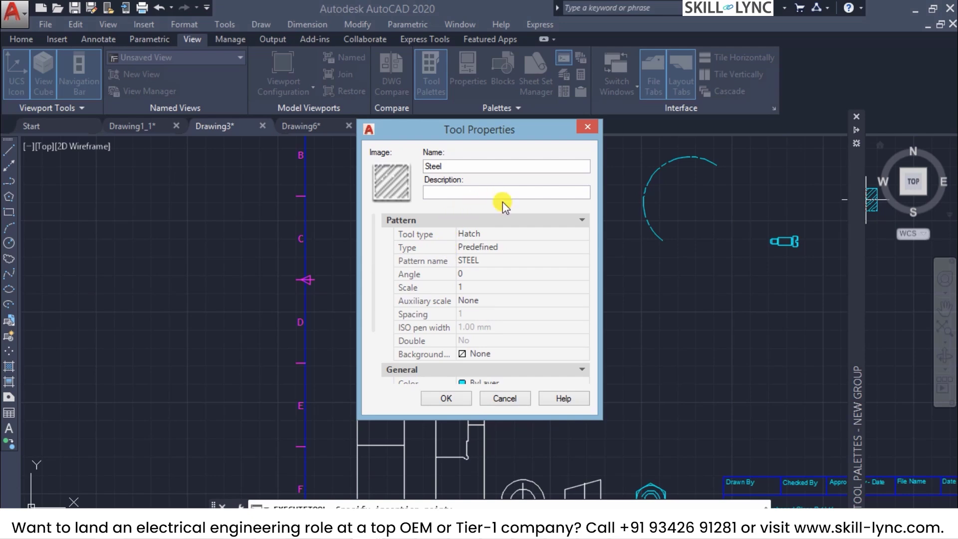
{"action": "left_click", "coordinate": [501, 399]}
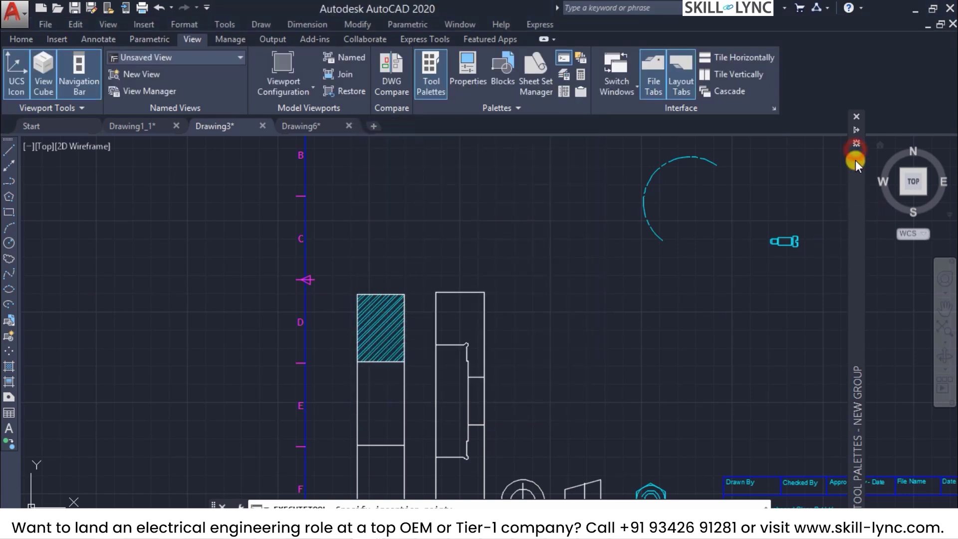
View the tool properties of Rectangle in the Draw palette, close them and cancel the pending hatch insertion.
{"action": "mouse_move", "coordinate": [842, 179]}
{"action": "left_click", "coordinate": [734, 367]}
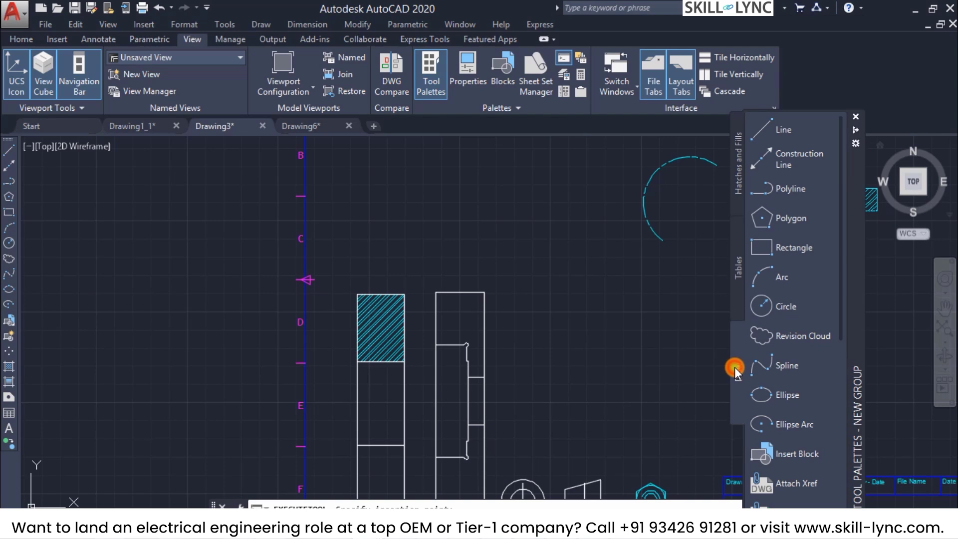
{"action": "right_click", "coordinate": [797, 246]}
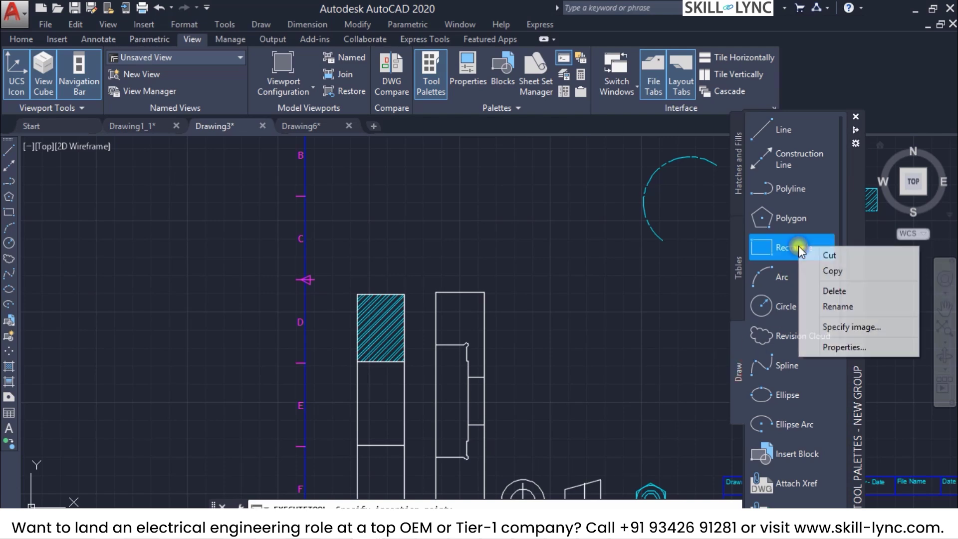
{"action": "left_click", "coordinate": [838, 350]}
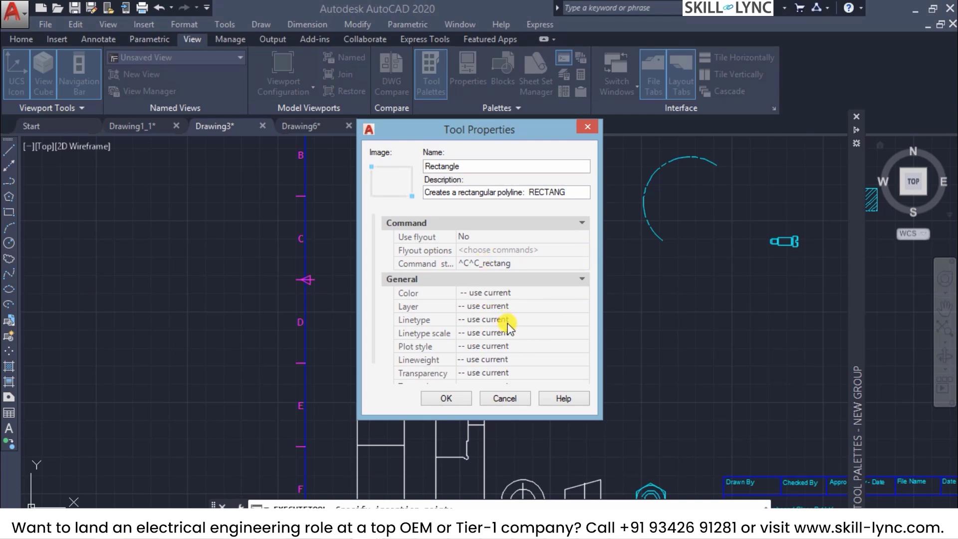
{"action": "left_click", "coordinate": [491, 397]}
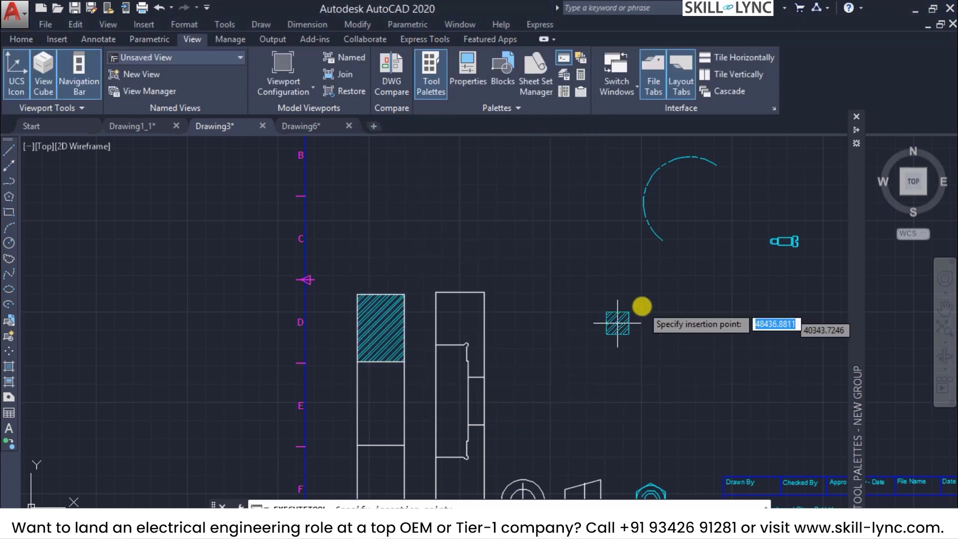
{"action": "key", "text": "Escape"}
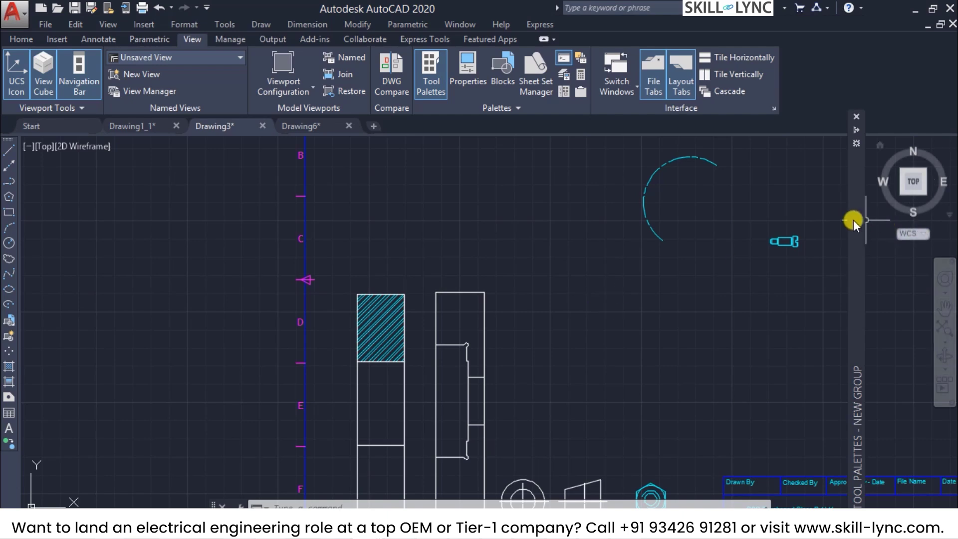
Create a new palette in New Group, keeping the default name New Palette.
{"action": "mouse_move", "coordinate": [853, 219]}
{"action": "right_click", "coordinate": [738, 282]}
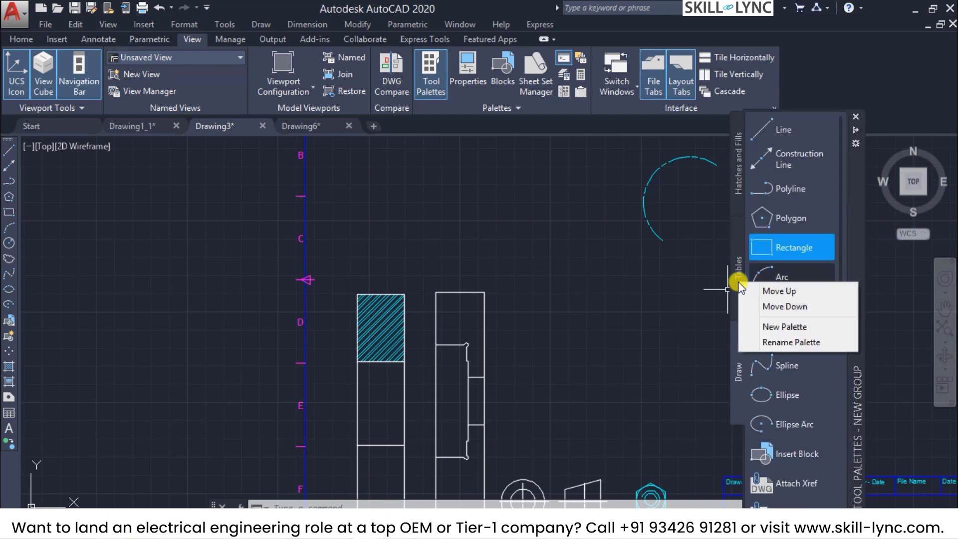
{"action": "left_click", "coordinate": [769, 328]}
{"action": "left_click", "coordinate": [785, 413]}
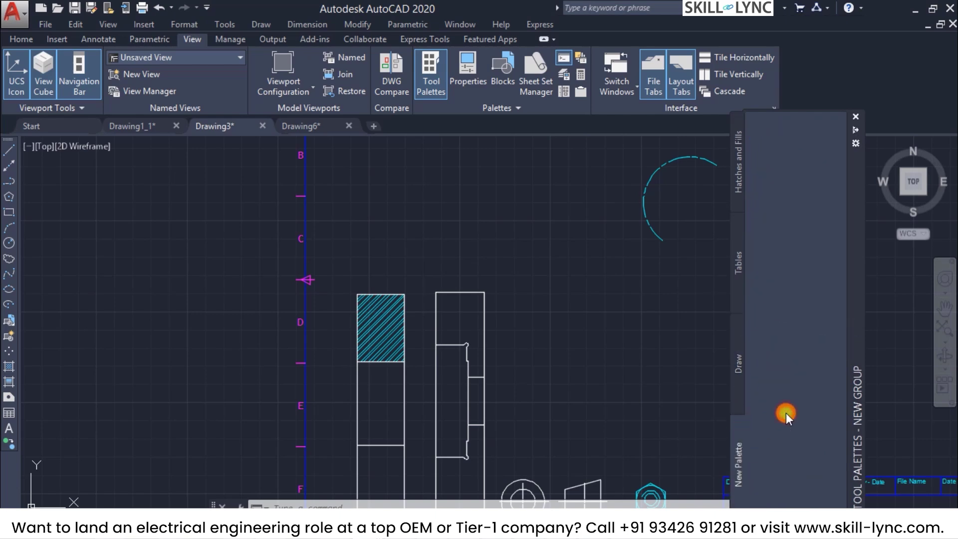
Add the text label "This is an user pallette" to the new palette.
{"action": "right_click", "coordinate": [776, 404]}
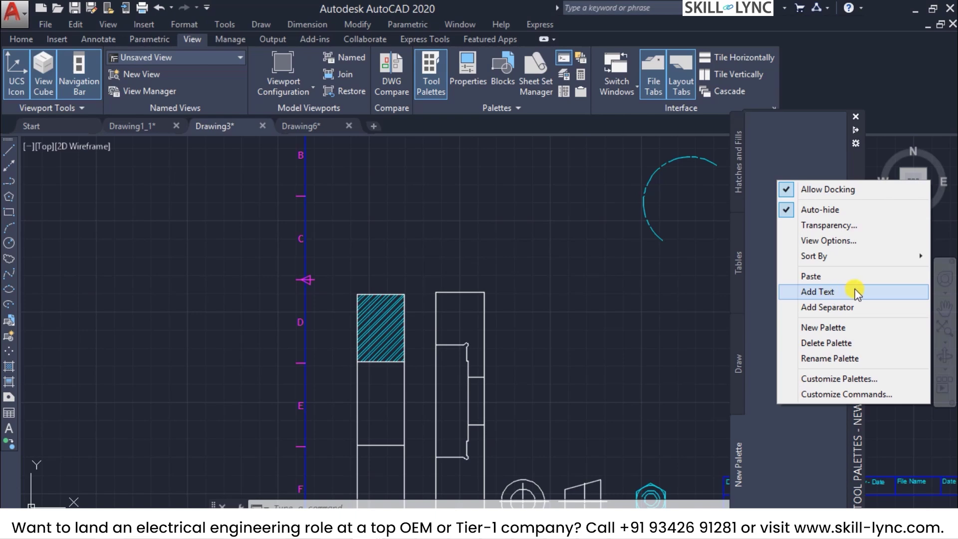
{"action": "left_click", "coordinate": [840, 291]}
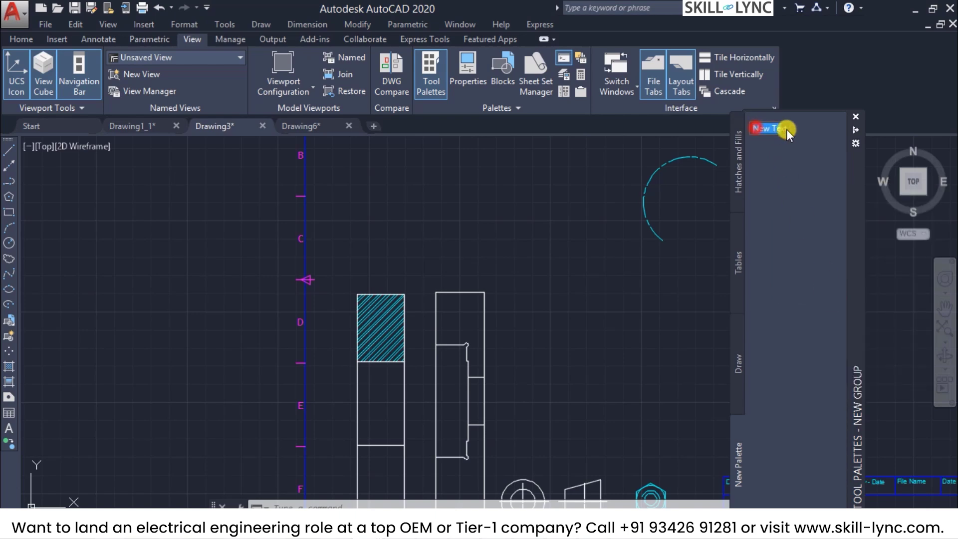
{"action": "type", "text": "This is an user palletter"}
{"action": "left_click", "coordinate": [787, 163]}
Cancel the pending block insertion and add the drawing's First_third_angle projection symbol block to New Palette as a tool.
{"action": "right_click", "coordinate": [791, 165]}
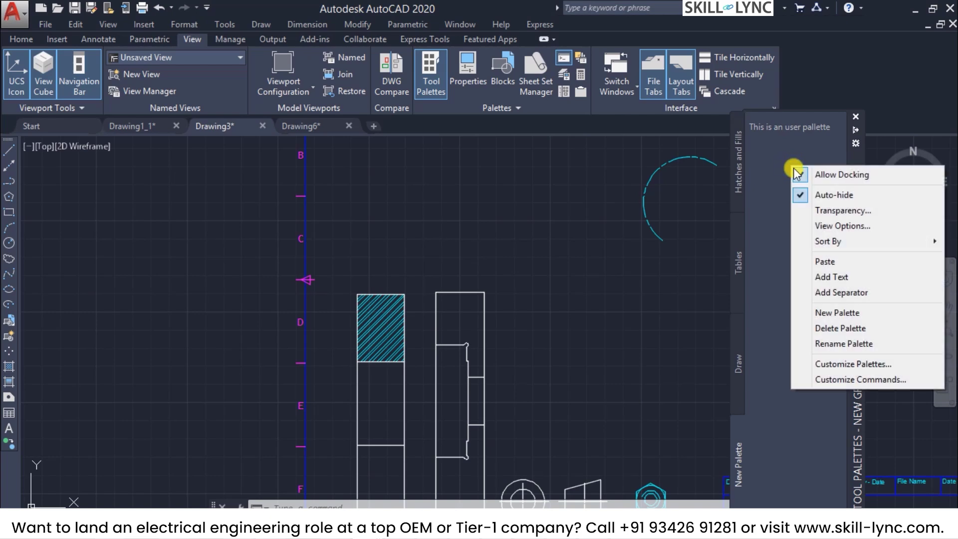
{"action": "left_click", "coordinate": [758, 216]}
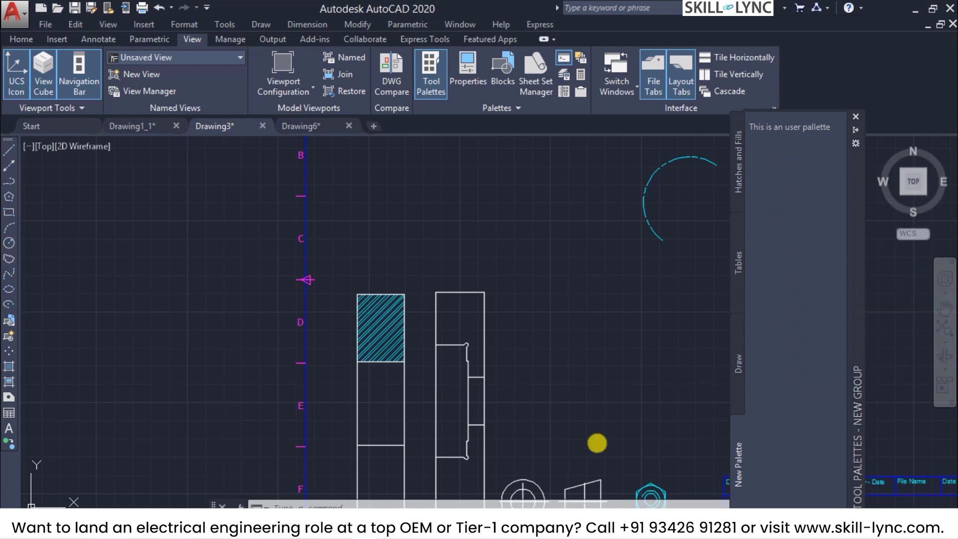
{"action": "left_click", "coordinate": [578, 488]}
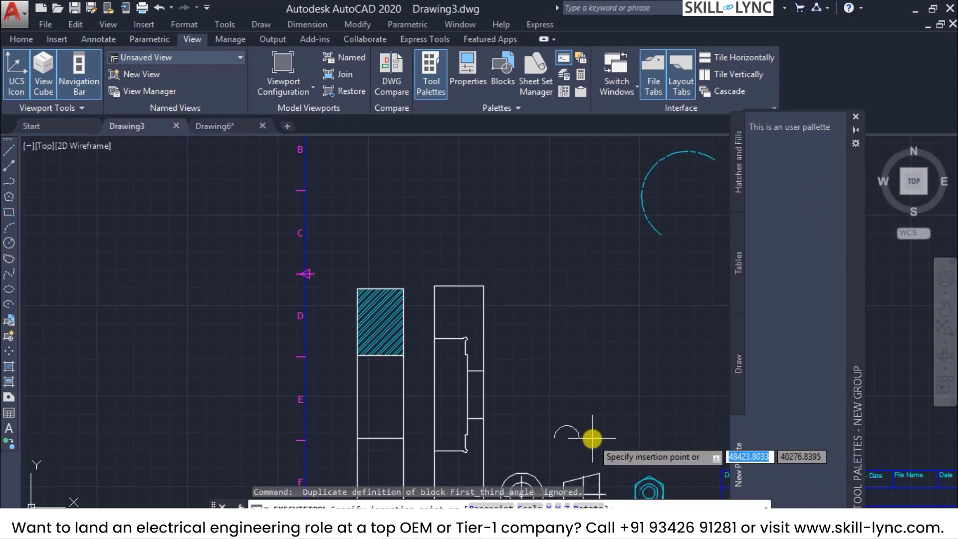
{"action": "key", "text": "Escape"}
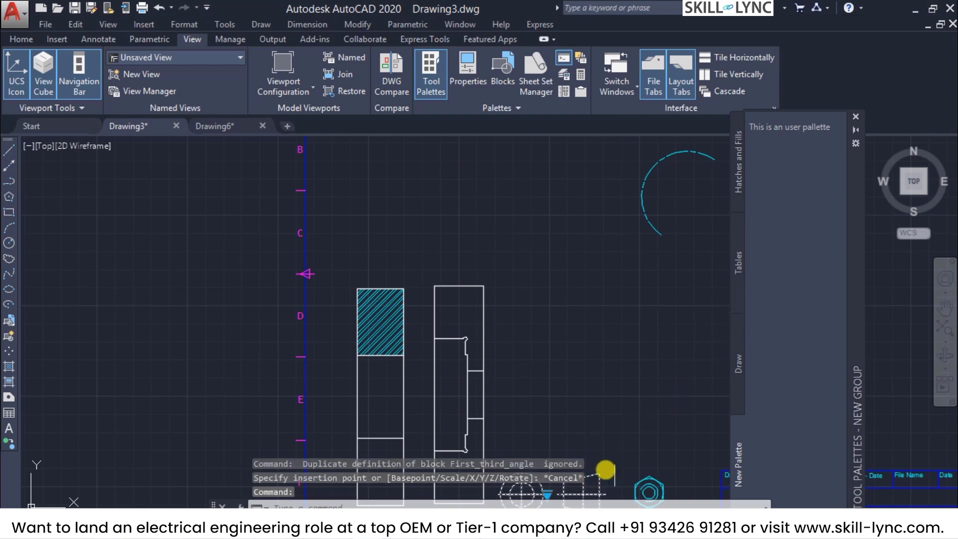
{"action": "left_click_drag", "start_coordinate": [591, 473], "coordinate": [788, 240]}
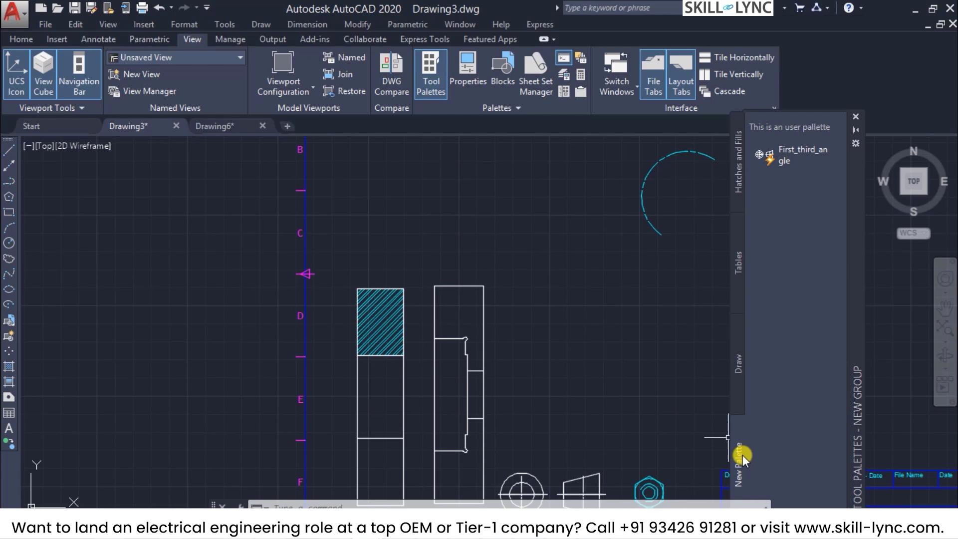
{"action": "left_click", "coordinate": [741, 380]}
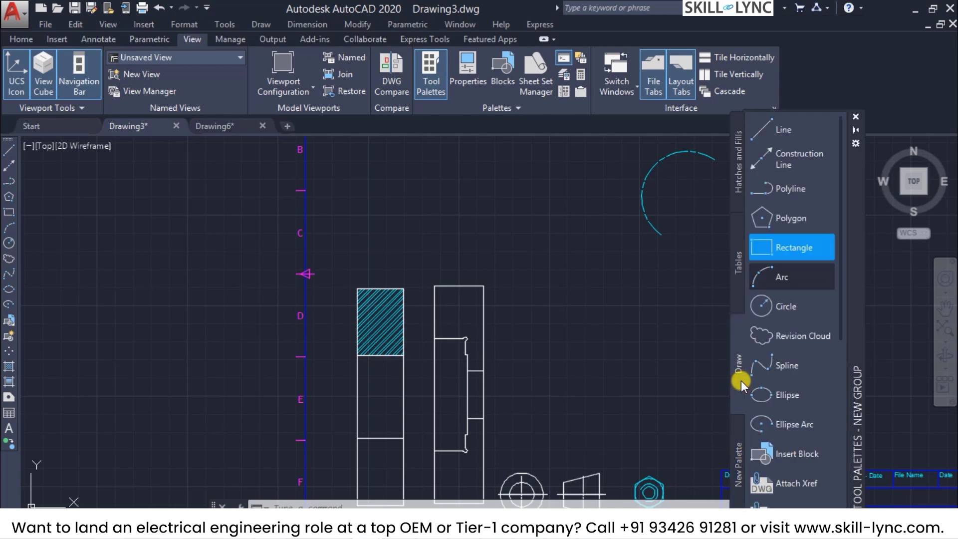
{"action": "left_click", "coordinate": [736, 439]}
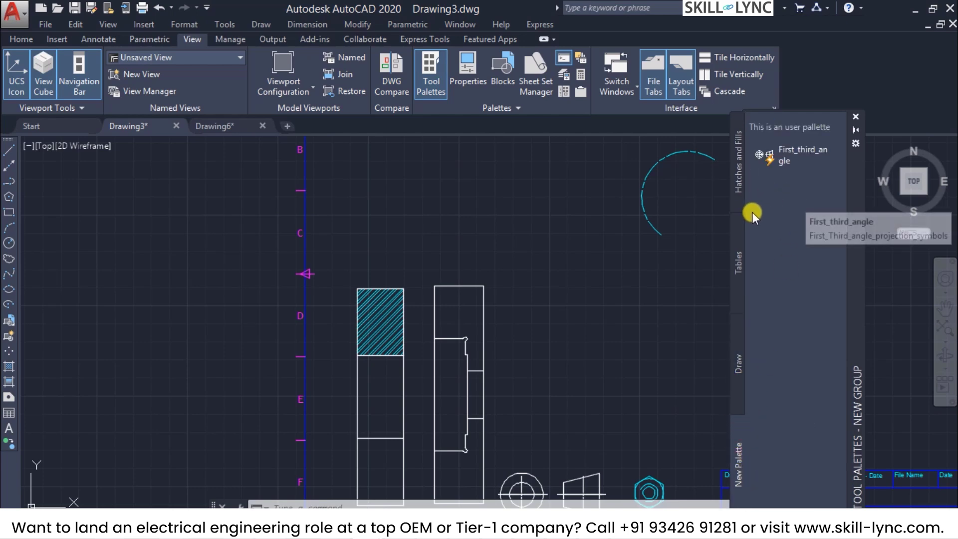
{"action": "left_click", "coordinate": [56, 39]}
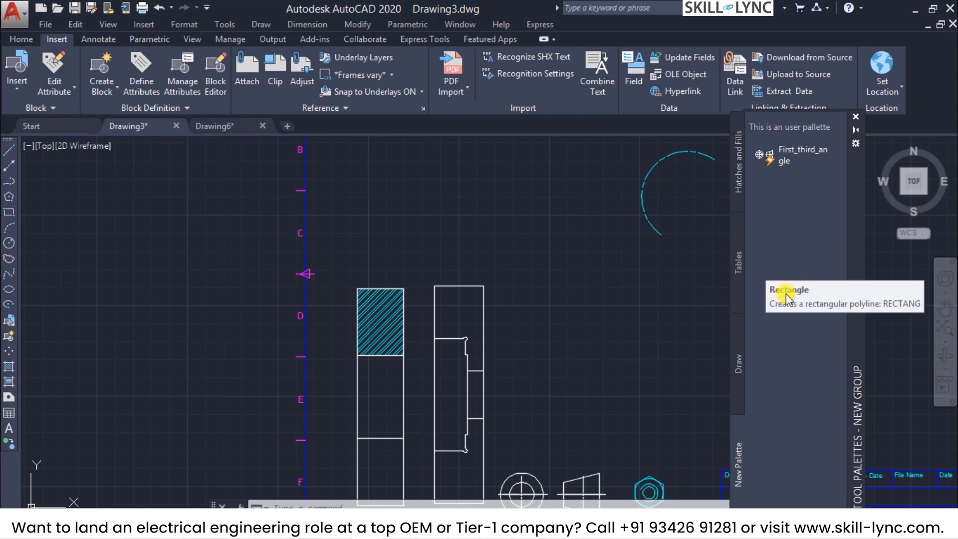
Copy the Insert Block tool from the Draw palette and paste it into New Palette below the First_third_angle tool.
{"action": "left_click", "coordinate": [733, 347]}
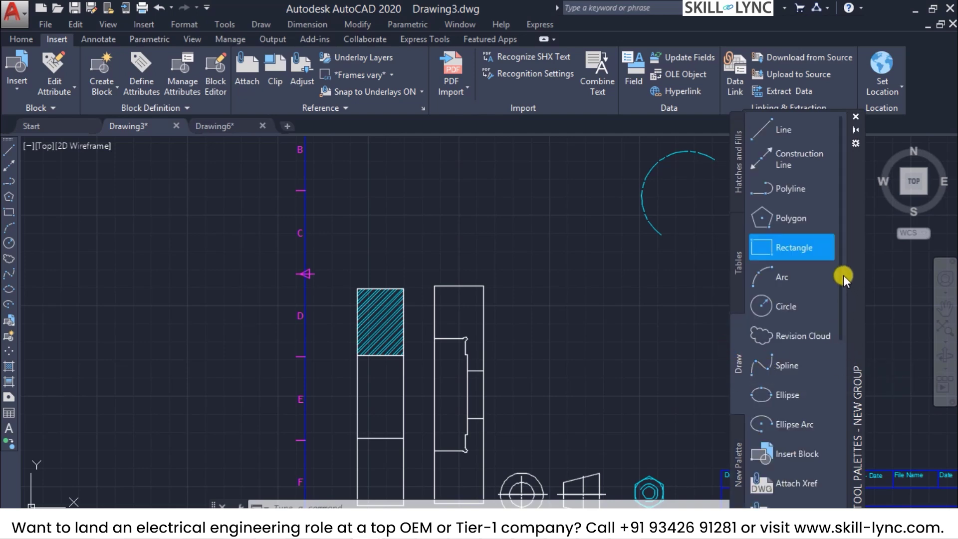
{"action": "left_click_drag", "start_coordinate": [843, 274], "coordinate": [843, 350]}
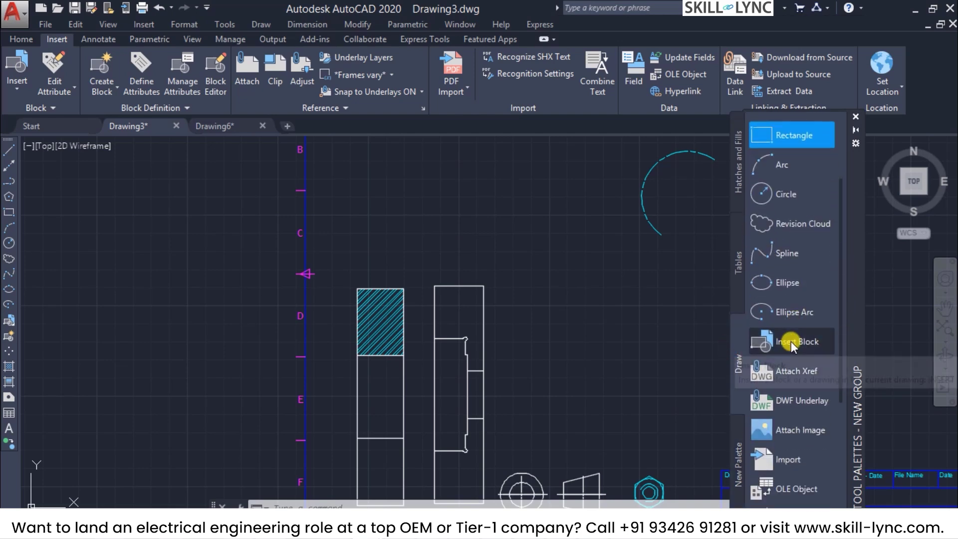
{"action": "right_click", "coordinate": [791, 341]}
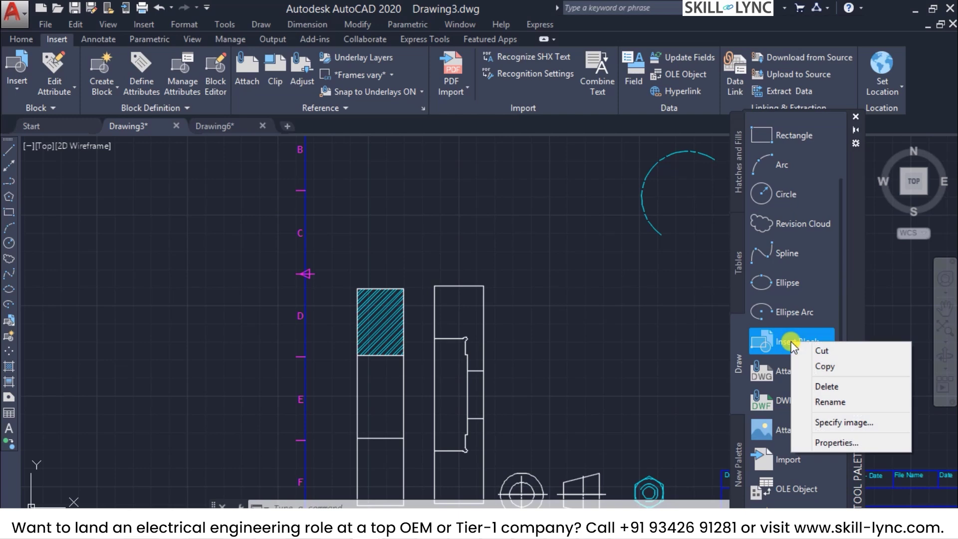
{"action": "left_click", "coordinate": [824, 366]}
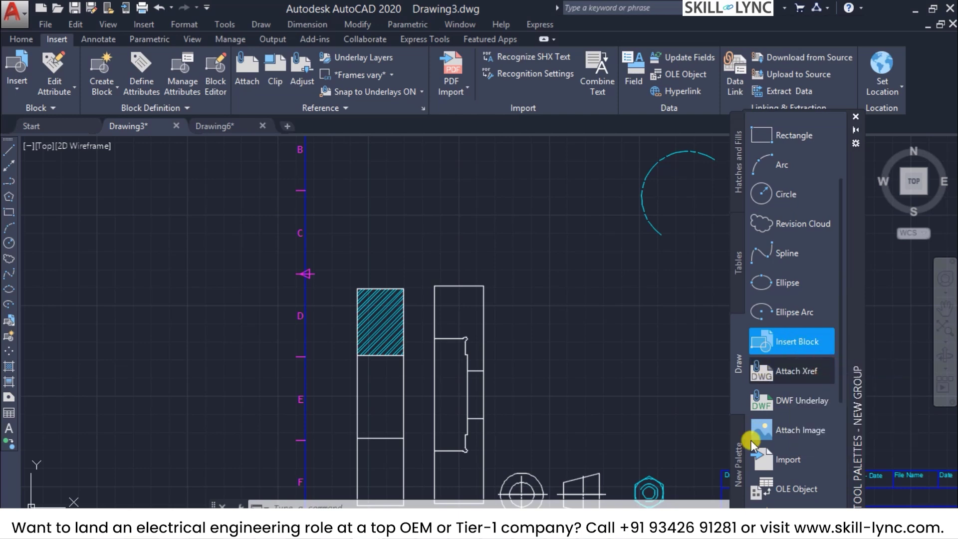
{"action": "left_click", "coordinate": [740, 461]}
{"action": "right_click", "coordinate": [772, 274]}
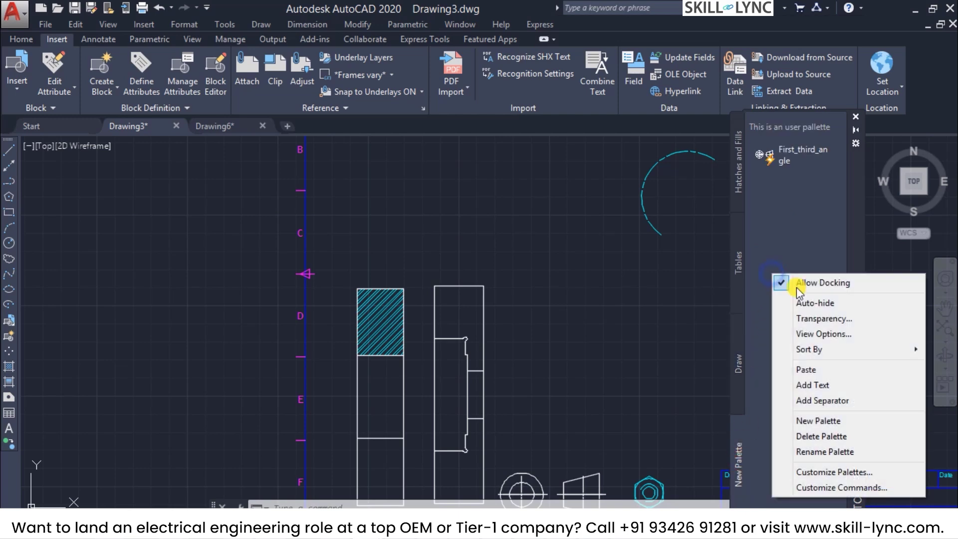
{"action": "left_click", "coordinate": [830, 370]}
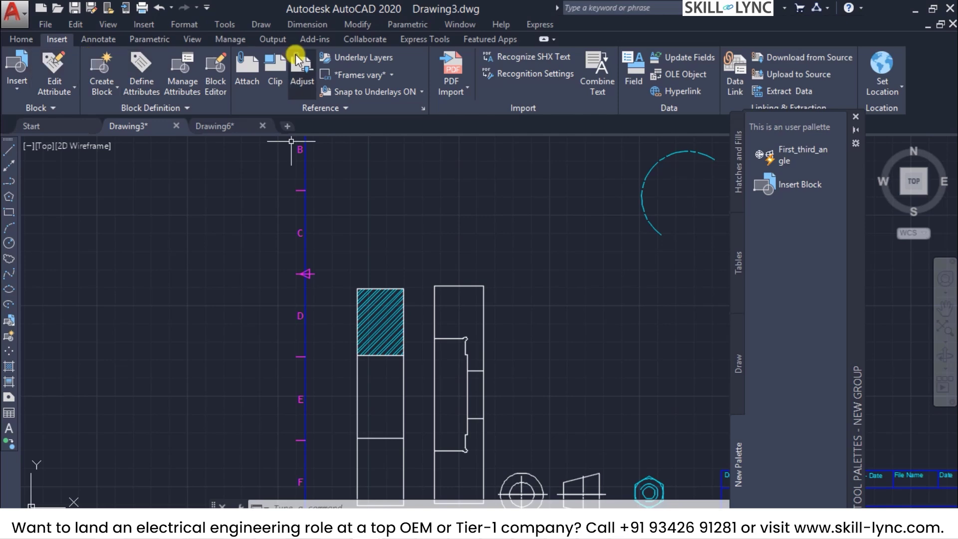
{"action": "left_click", "coordinate": [805, 183]}
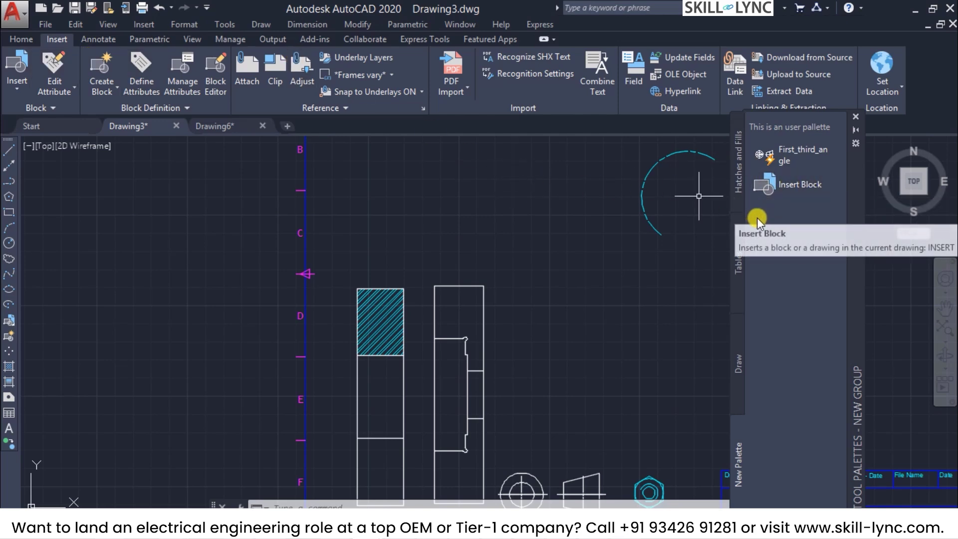